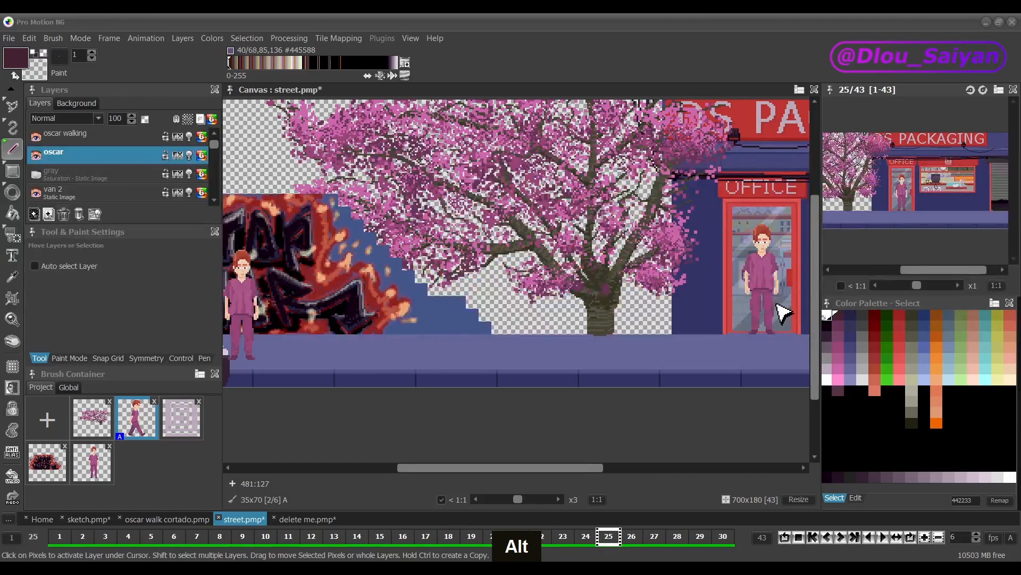
# - Grab the whole girl from the selected layers of sketch.pmp with the Rectangular Brush Grab Tool
pyautogui.press('space')
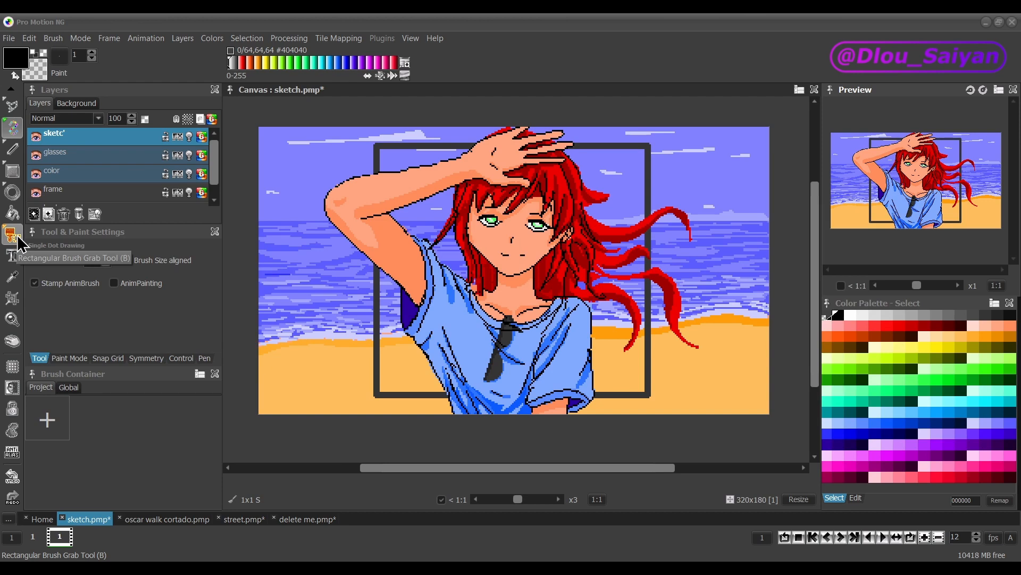
pyautogui.press('b')
pyautogui.press('b')
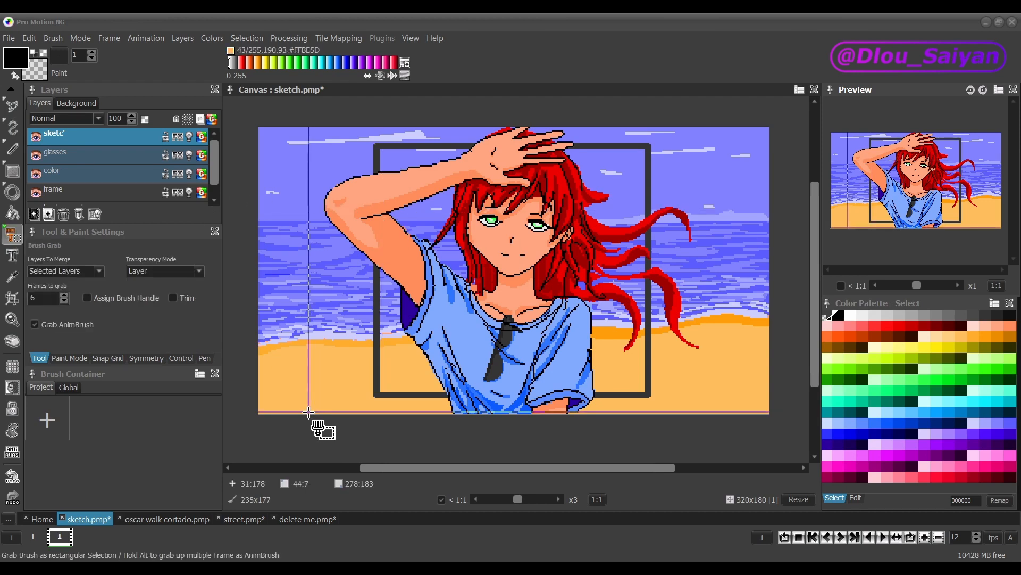
pyautogui.moveTo(309, 410)
pyautogui.mouseDown()
pyautogui.moveTo(399, 358)
pyautogui.moveTo(679, 124)
pyautogui.moveTo(688, 128)
pyautogui.mouseUp()
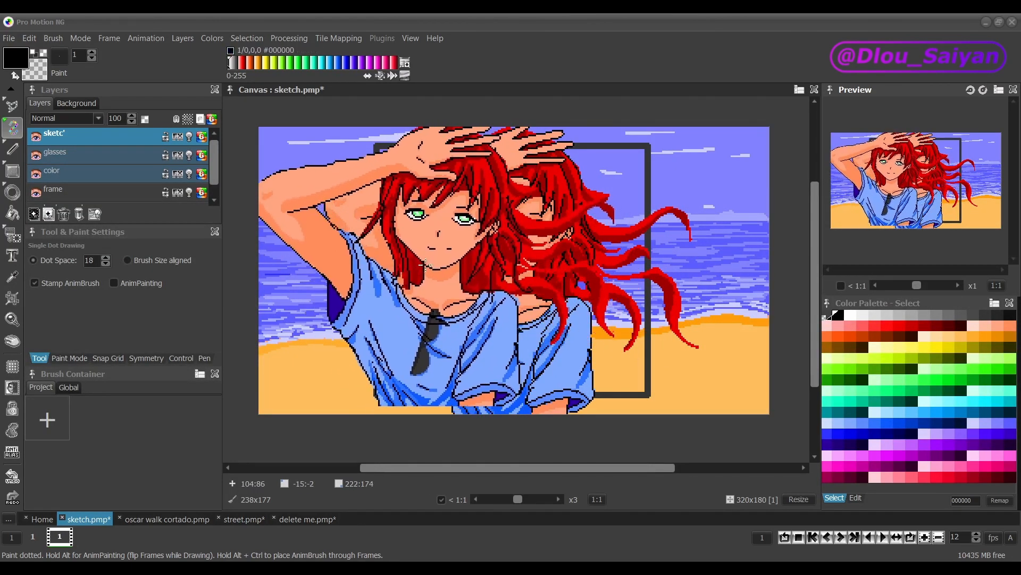
pyautogui.press('b')
pyautogui.press('b')
pyautogui.press('b')
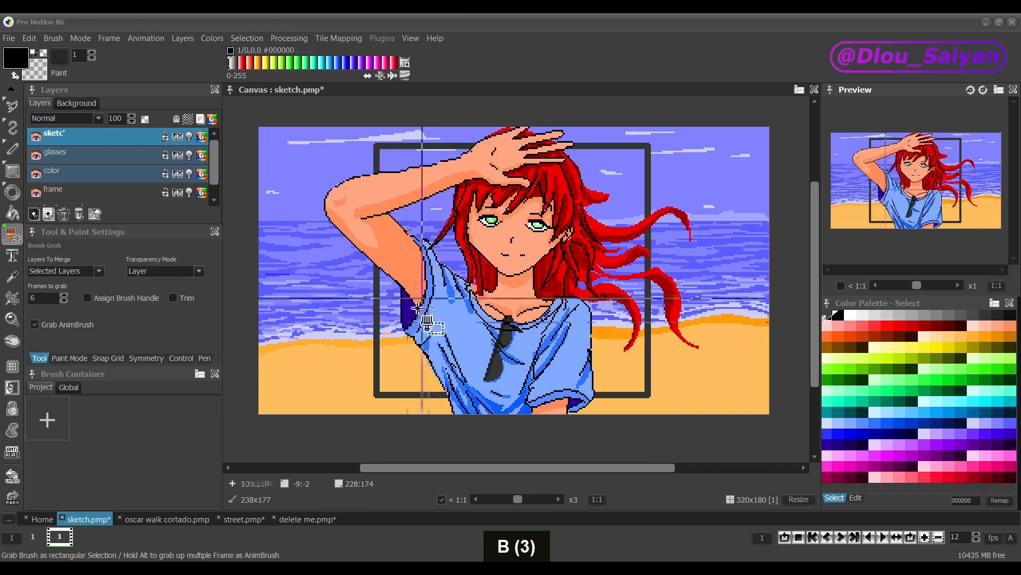
pyautogui.moveTo(316, 416)
pyautogui.mouseDown()
pyautogui.moveTo(723, 142)
pyautogui.moveTo(723, 126)
pyautogui.mouseUp()
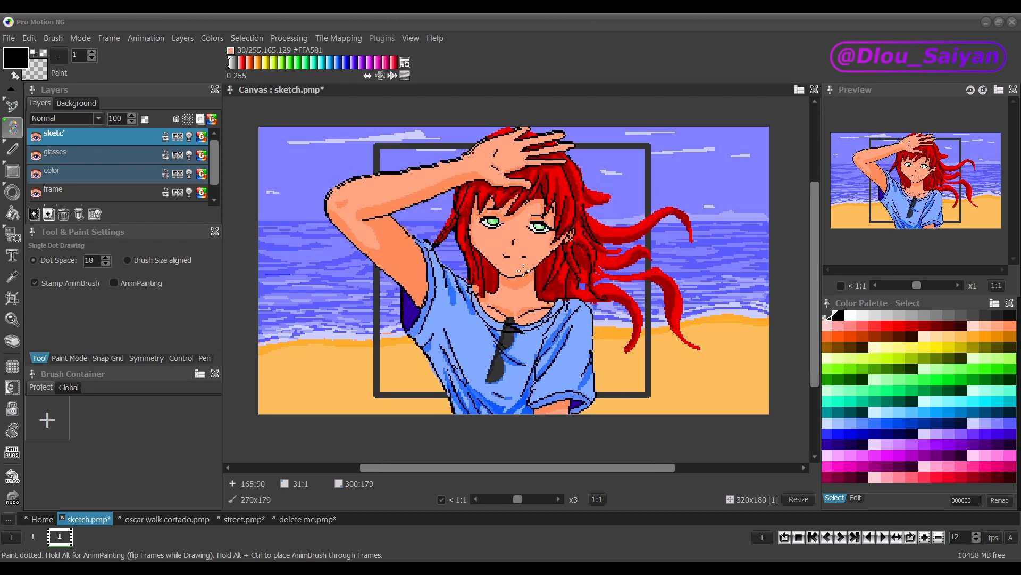
# - Try the continuous drawing tool with a one-pixel freehand scribble over the sea and sand beside the girl, and undo it
pyautogui.hotkey('ctrl', 'z')
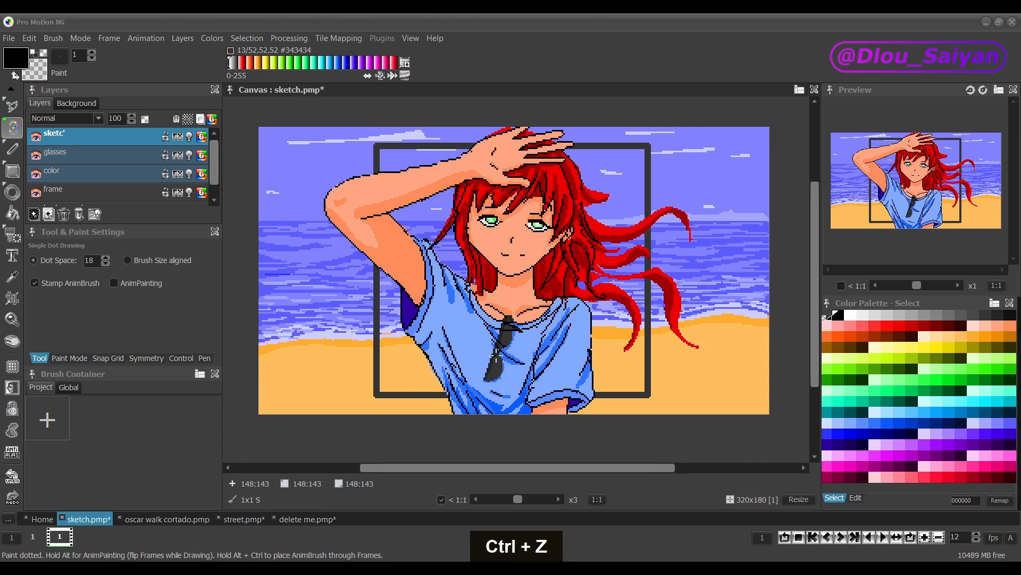
pyautogui.press('d')
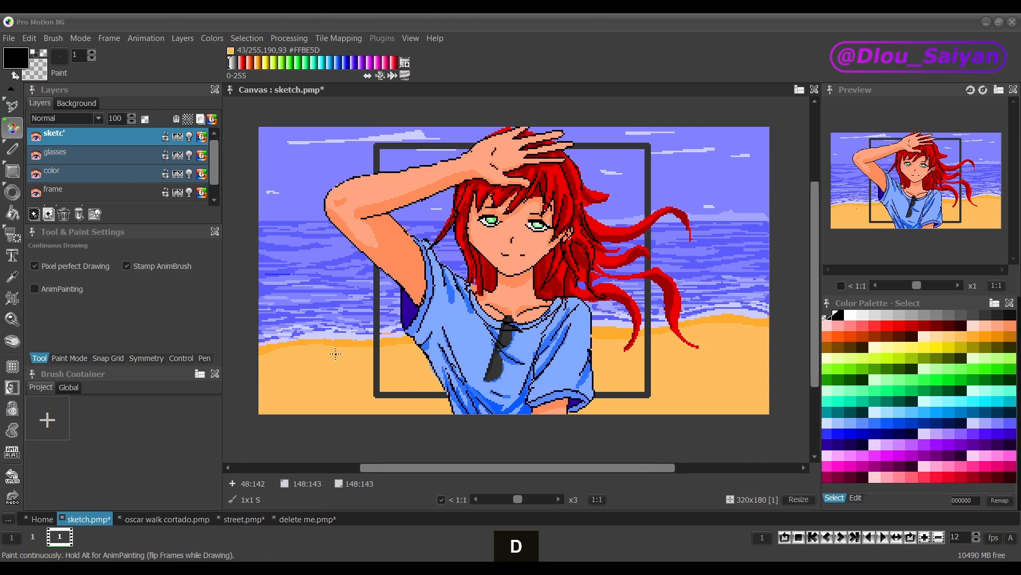
pyautogui.moveTo(335, 353)
pyautogui.mouseDown()
pyautogui.moveTo(329, 317)
pyautogui.moveTo(295, 338)
pyautogui.moveTo(316, 373)
pyautogui.moveTo(360, 304)
pyautogui.moveTo(309, 305)
pyautogui.moveTo(328, 333)
pyautogui.moveTo(311, 298)
pyautogui.moveTo(304, 275)
pyautogui.mouseUp()
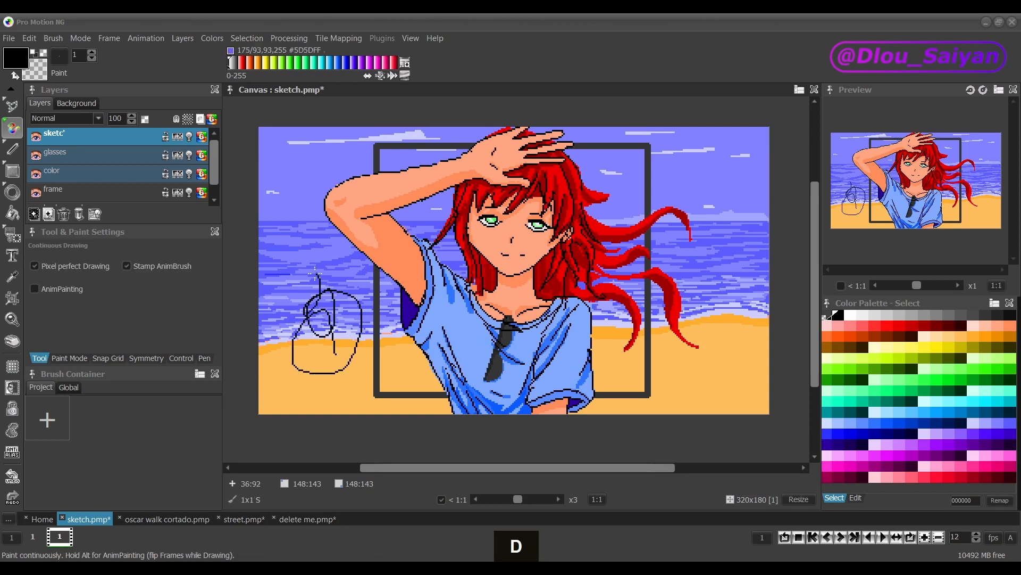
pyautogui.press('ctrl')
pyautogui.hotkey('ctrl', 'z')
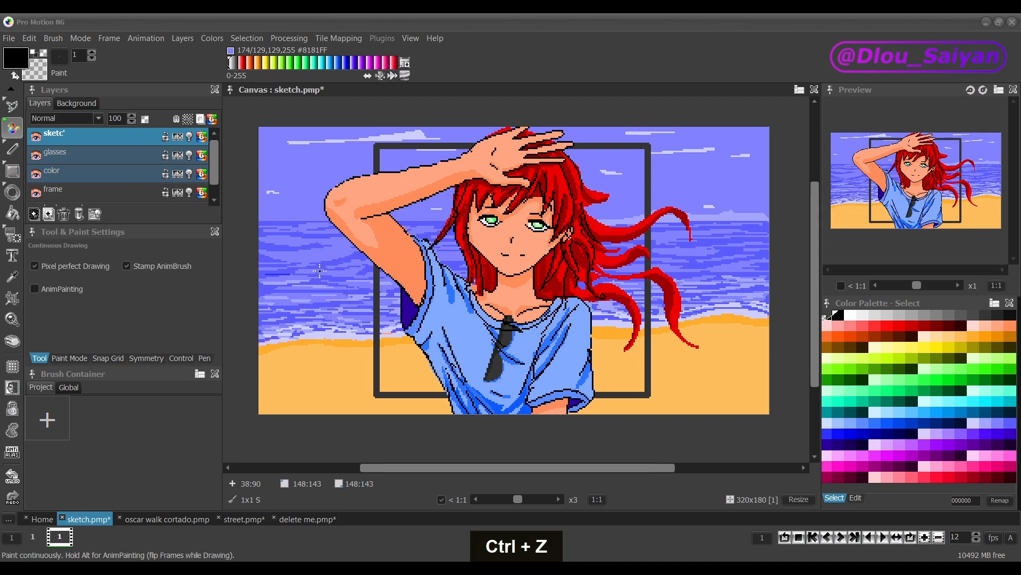
# - Grab the girl as a rectangular brush again, paint a trail of copies across the canvas, and undo the strokes
pyautogui.press('b')
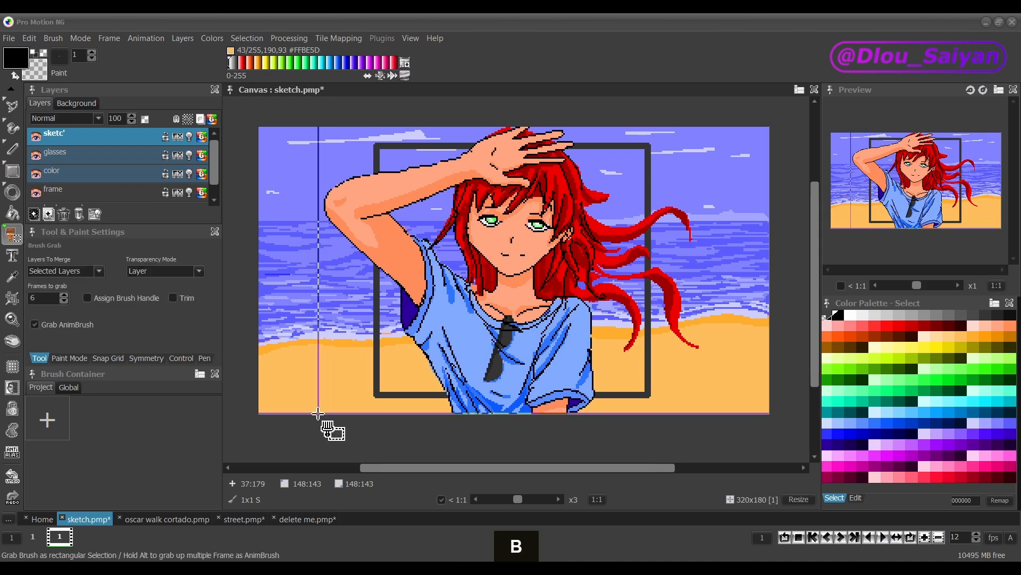
pyautogui.moveTo(318, 412)
pyautogui.mouseDown()
pyautogui.moveTo(490, 184)
pyautogui.moveTo(658, 126)
pyautogui.moveTo(729, 134)
pyautogui.mouseUp()
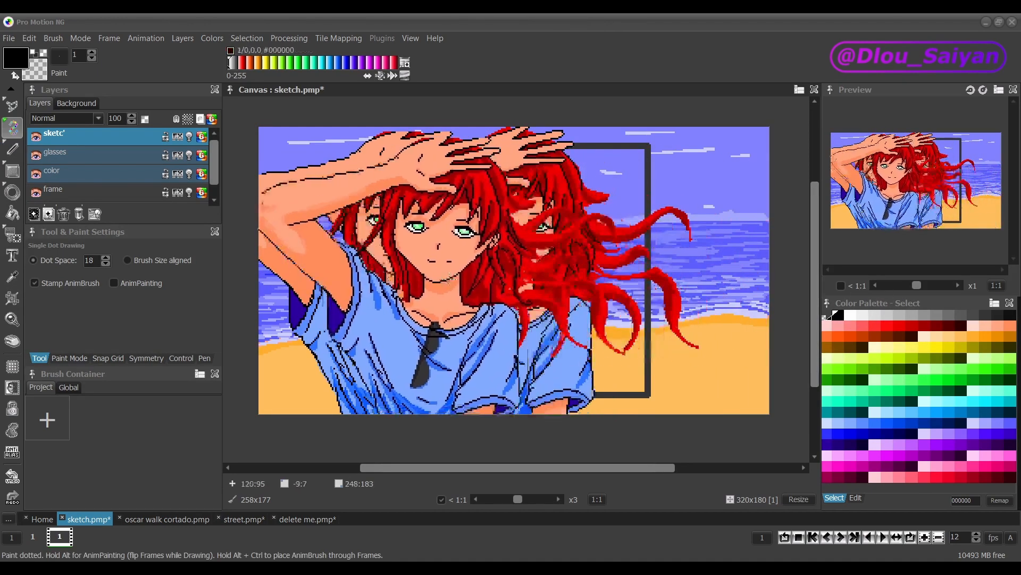
pyautogui.moveTo(450, 278)
pyautogui.mouseDown()
pyautogui.moveTo(426, 280)
pyautogui.moveTo(561, 221)
pyautogui.moveTo(449, 410)
pyautogui.moveTo(286, 439)
pyautogui.mouseUp()
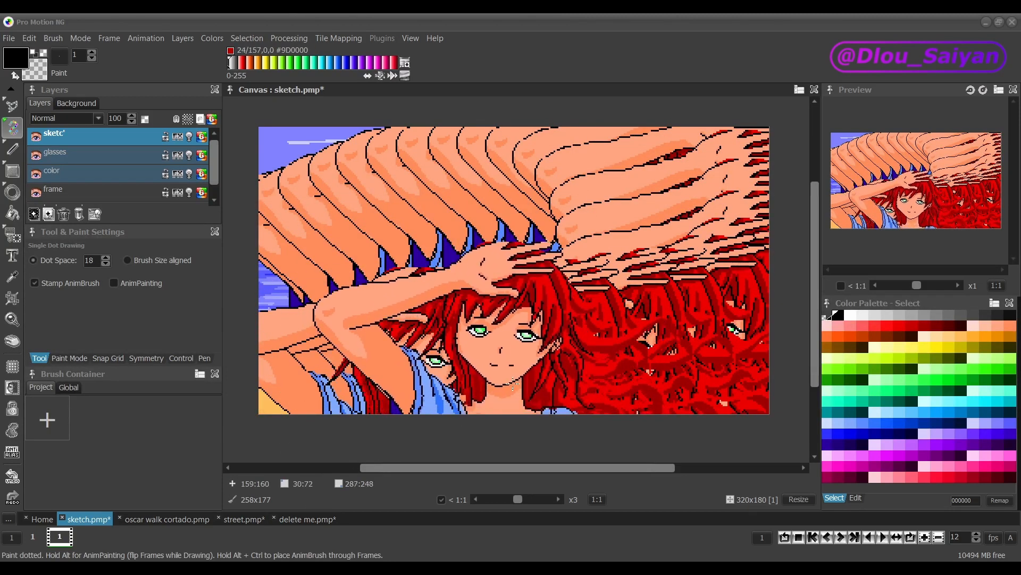
pyautogui.hotkey('ctrl', 'z')
pyautogui.hotkey('ctrl', 'z')
pyautogui.hotkey('ctrl', 'z')
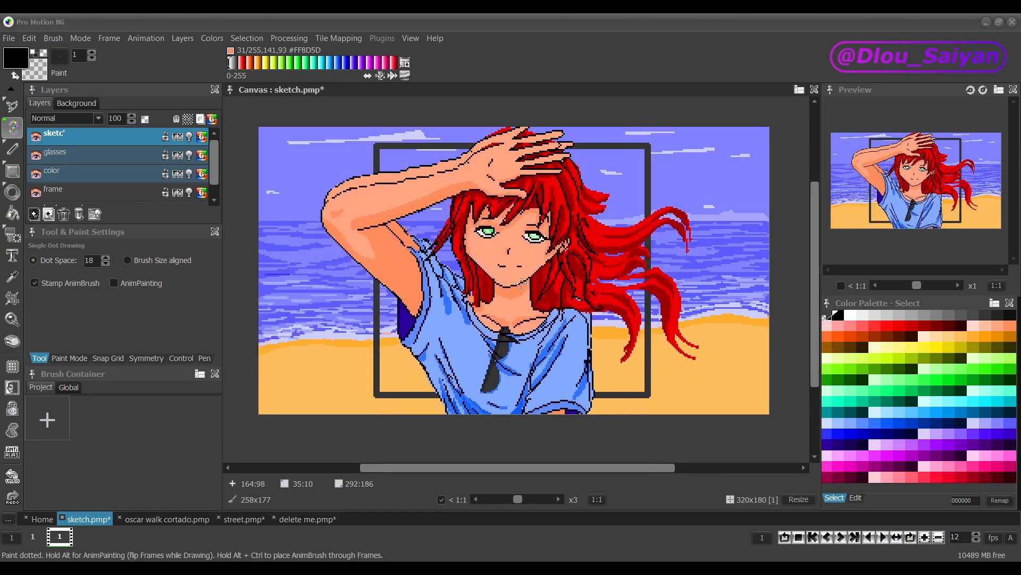
# - Reset the brush to a single pixel, scribble freehand on the sand beside the girl, and undo it
pyautogui.press('.')
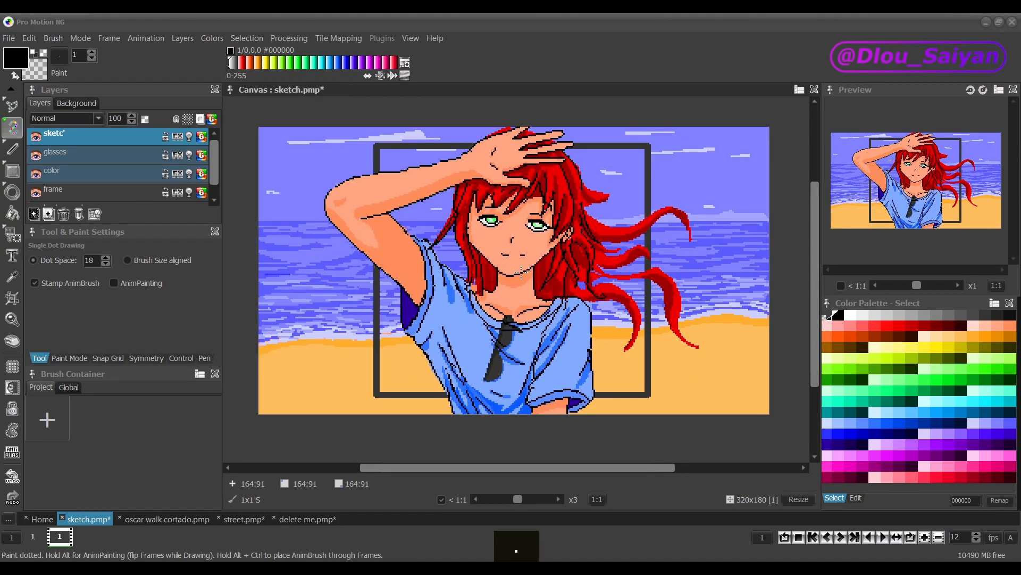
pyautogui.press('d')
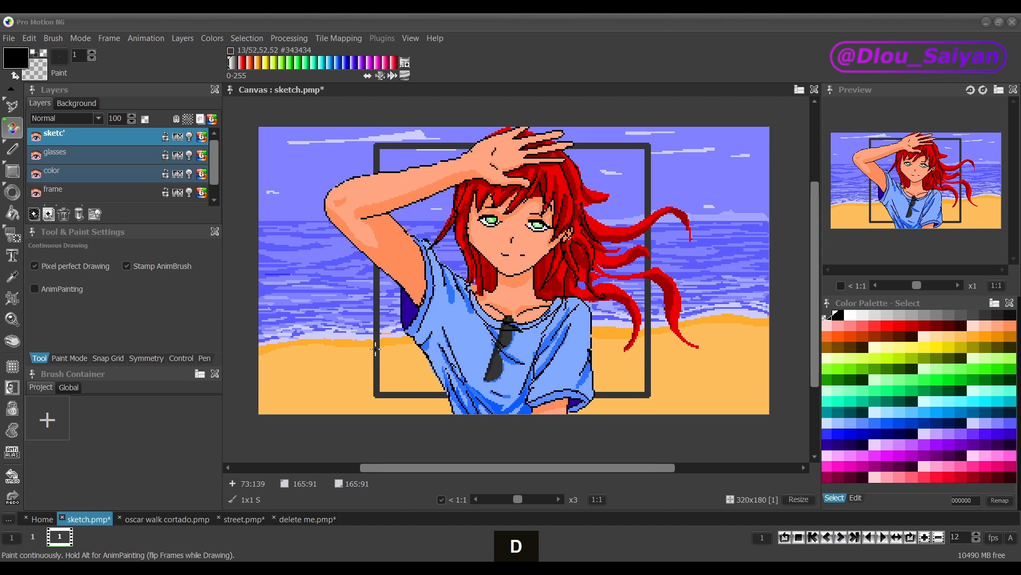
pyautogui.moveTo(320, 362)
pyautogui.mouseDown()
pyautogui.moveTo(318, 372)
pyautogui.moveTo(330, 350)
pyautogui.mouseUp()
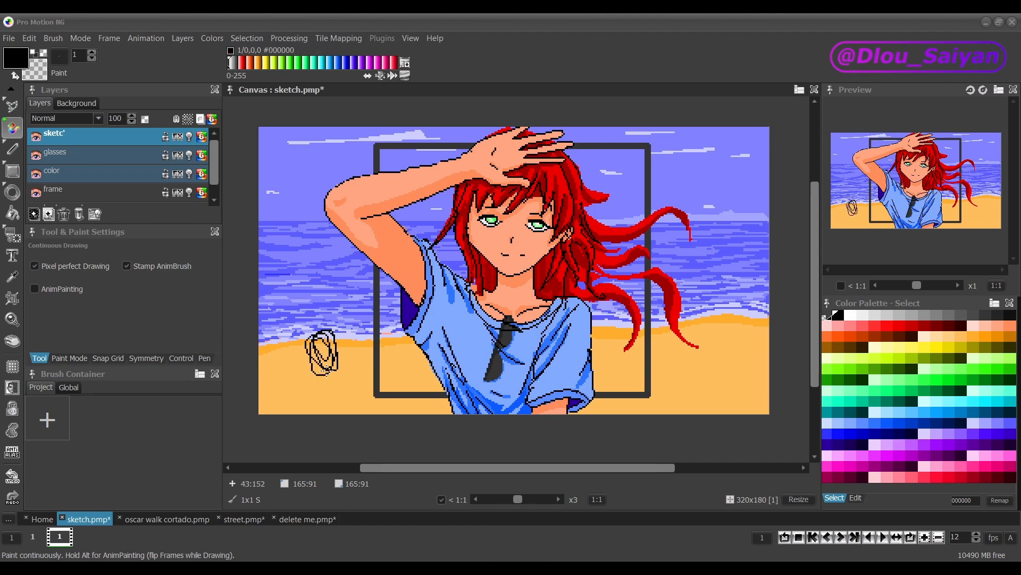
pyautogui.hotkey('ctrl', 'z')
# - Grab one eye with the Freeform Brush Grab Tool, try stamping it on the raised arm, and undo the stamp
pyautogui.click(13, 237)
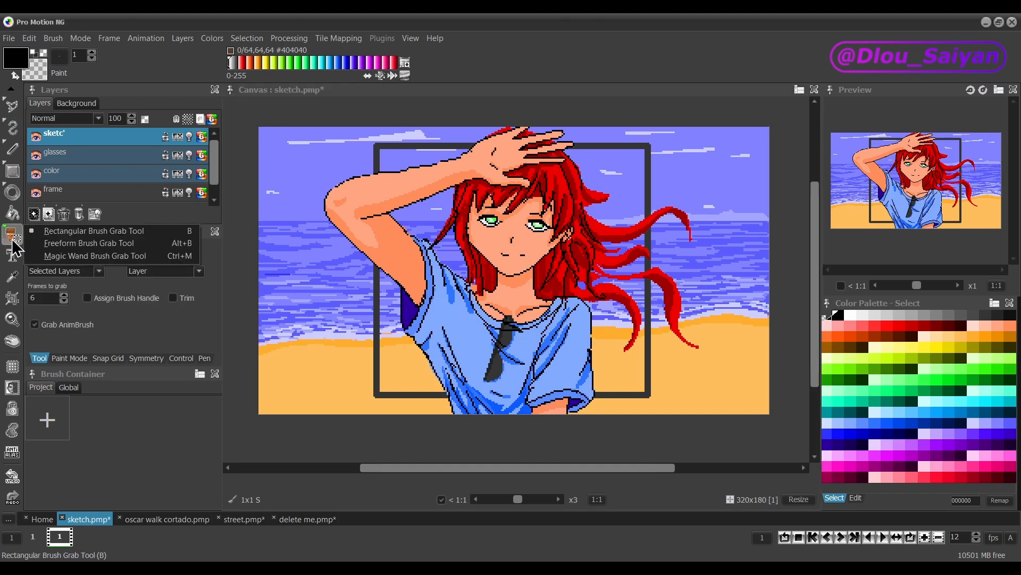
pyautogui.click(67, 249)
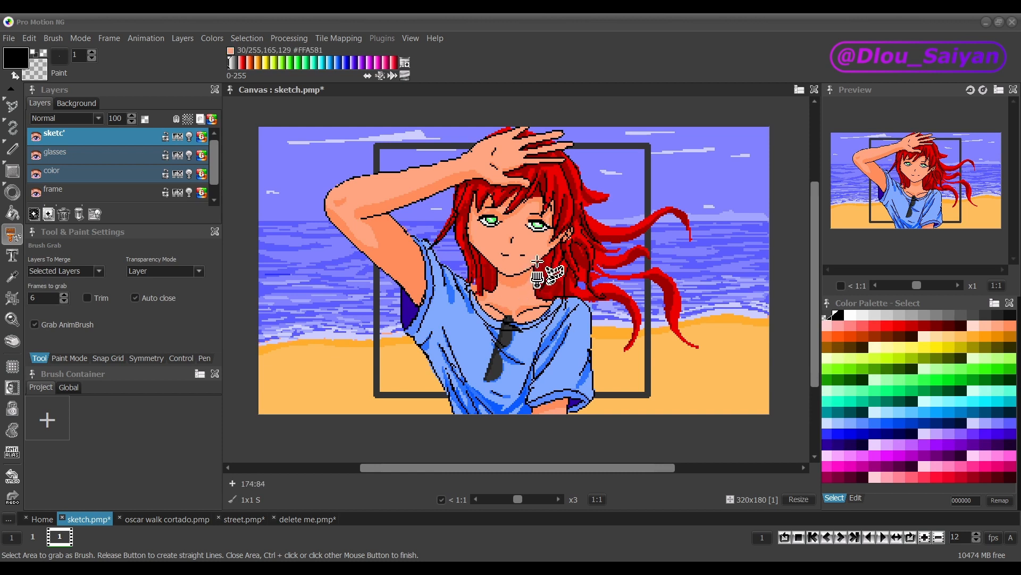
pyautogui.moveTo(537, 244)
pyautogui.mouseDown()
pyautogui.moveTo(525, 223)
pyautogui.moveTo(468, 210)
pyautogui.moveTo(479, 250)
pyautogui.moveTo(508, 219)
pyautogui.mouseUp()
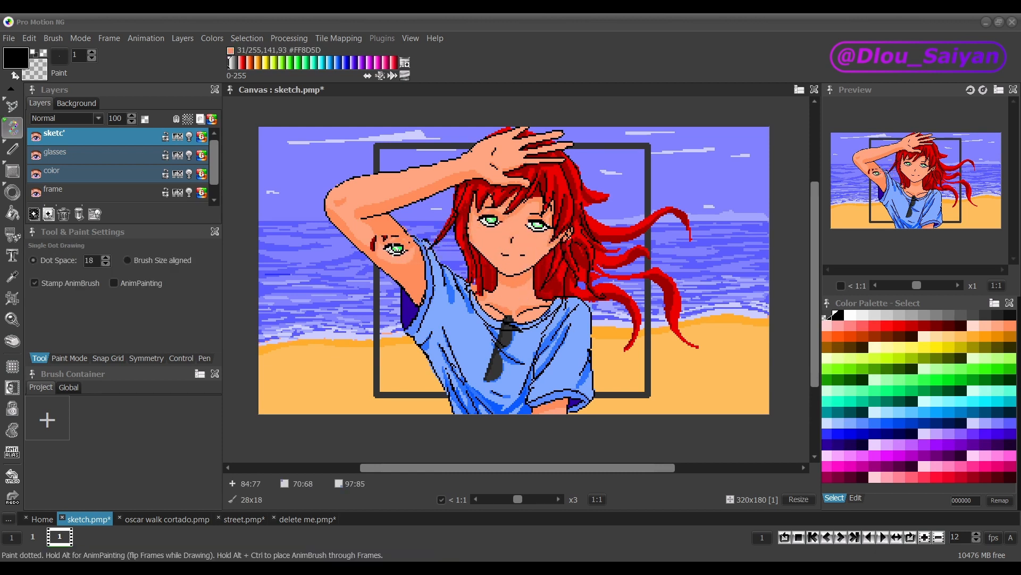
pyautogui.click(389, 250)
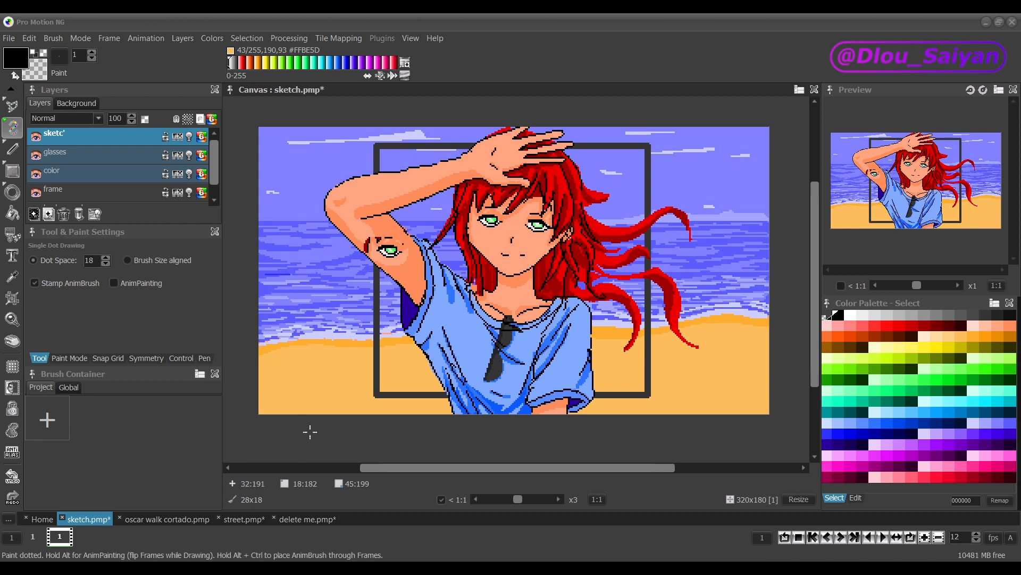
pyautogui.hotkey('ctrl', 'z')
# - Grab the face's skin area from the color layer with the Magic Wand Brush Grab Tool, using tolerance 0 and Isolated
pyautogui.click(11, 237)
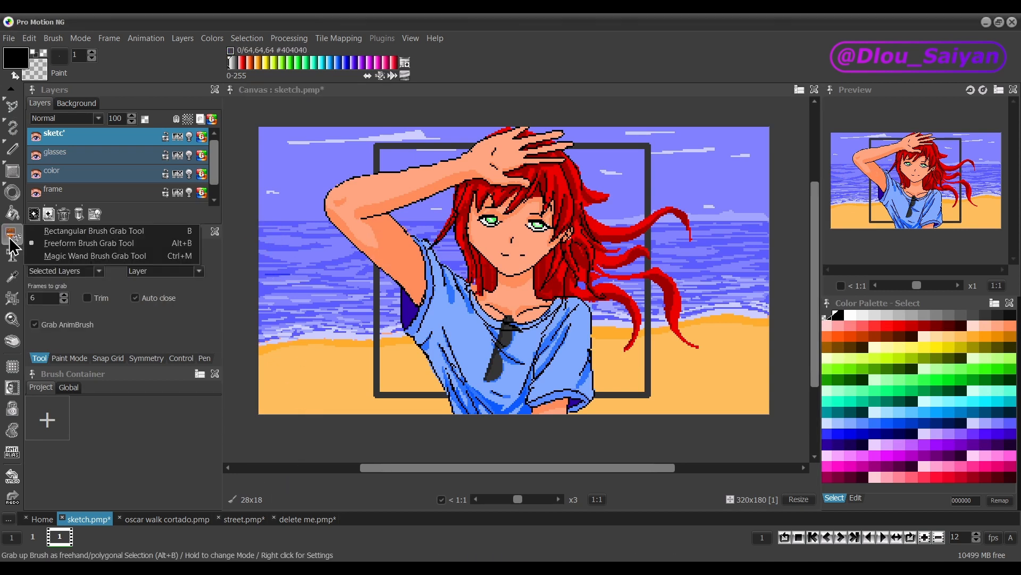
pyautogui.click(55, 260)
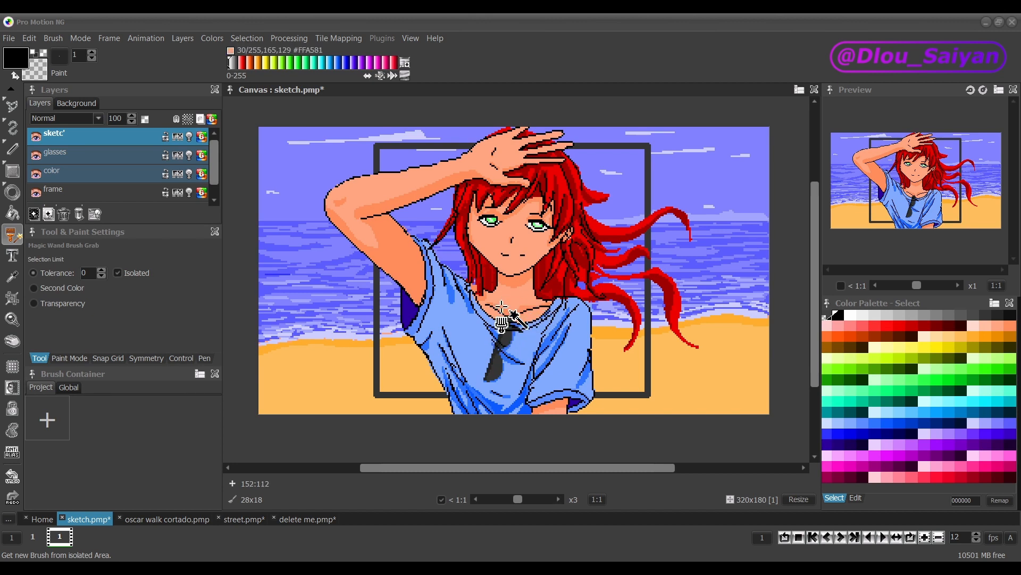
pyautogui.click(68, 178)
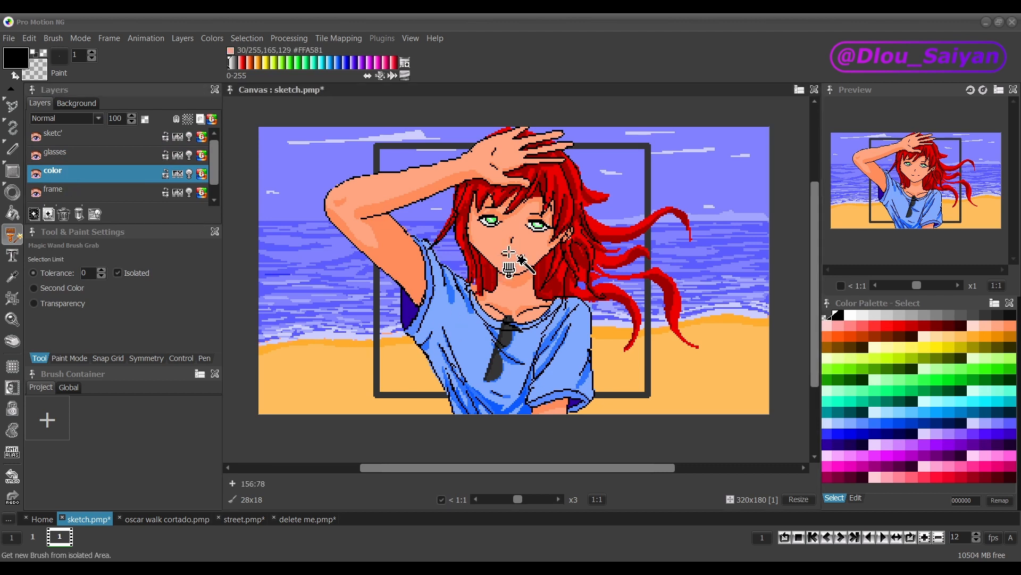
pyautogui.click(527, 239)
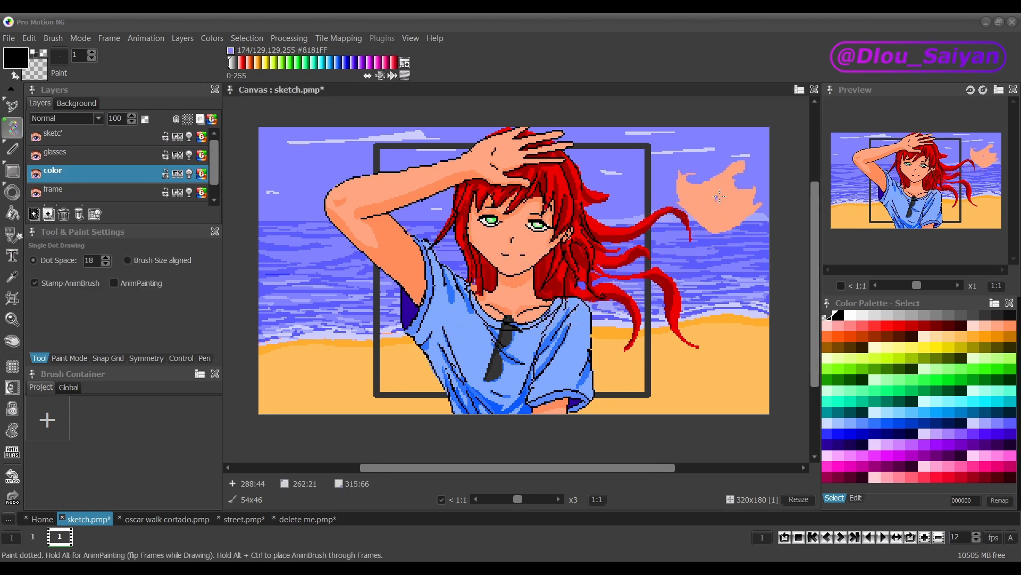
# - Set the magic wand brush grab tolerance to 47 and grab the face area again as a brush
pyautogui.hotkey('ctrl', 'm')
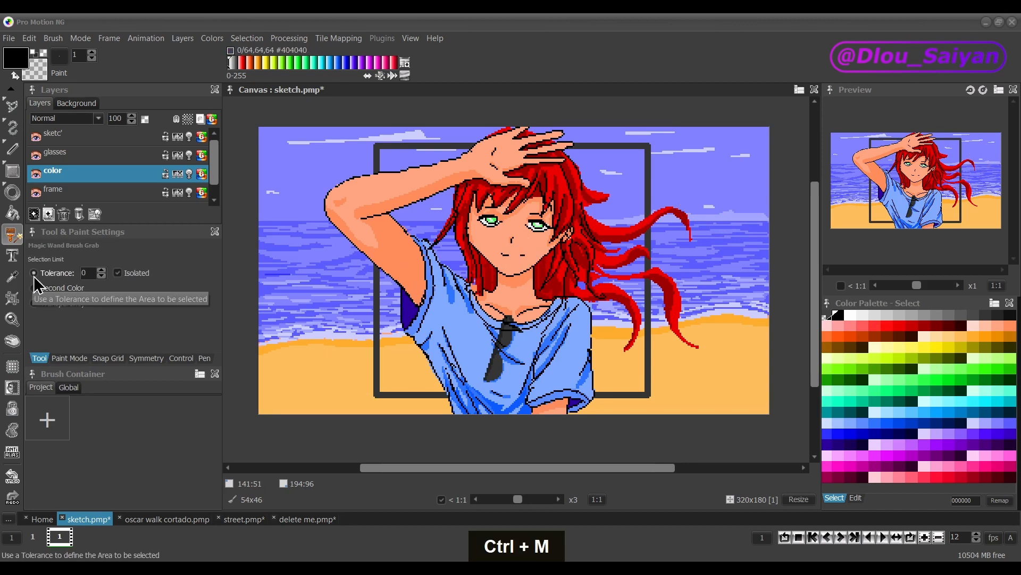
pyautogui.click(90, 273)
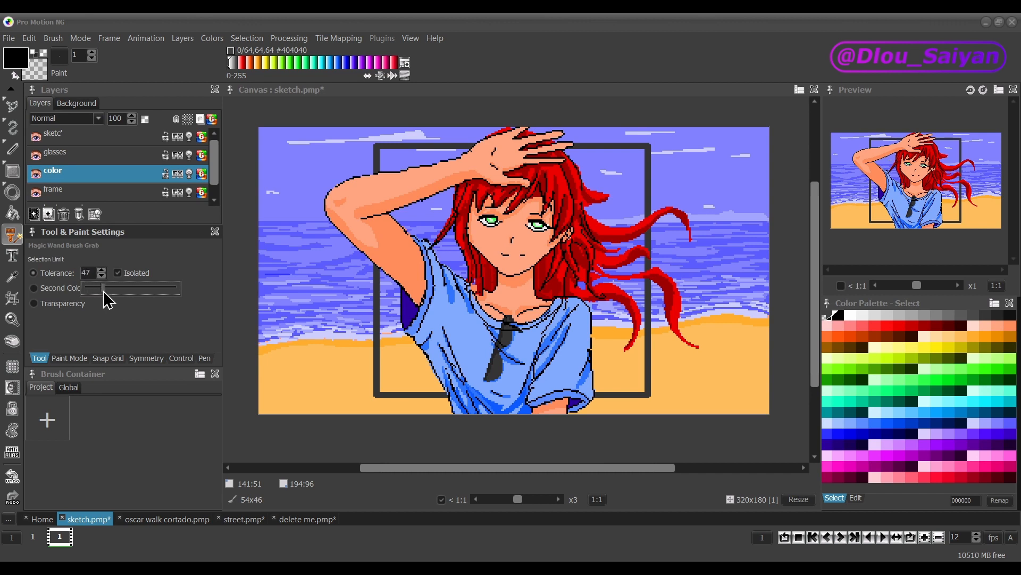
pyautogui.click(523, 243)
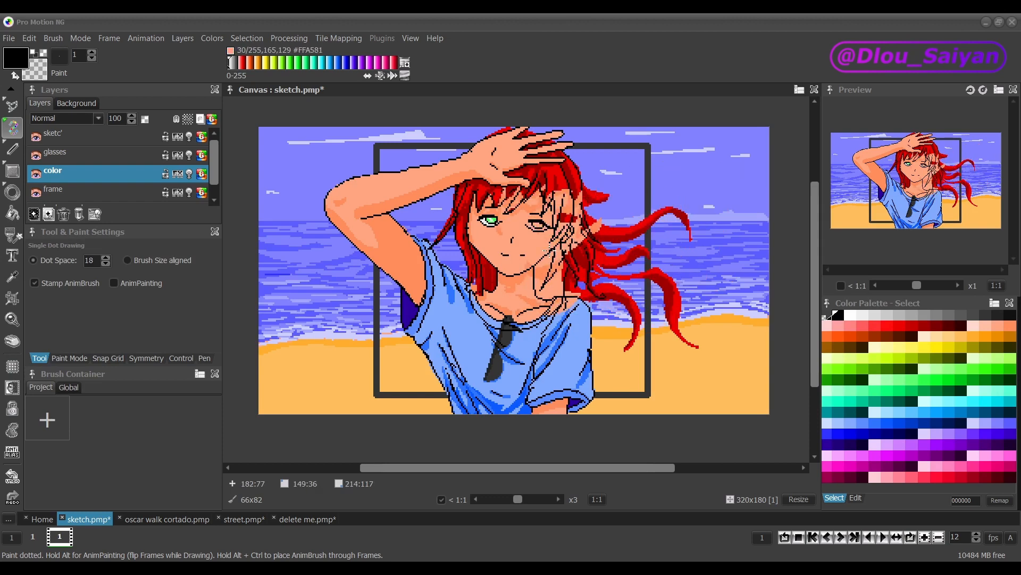
pyautogui.press('ctrl')
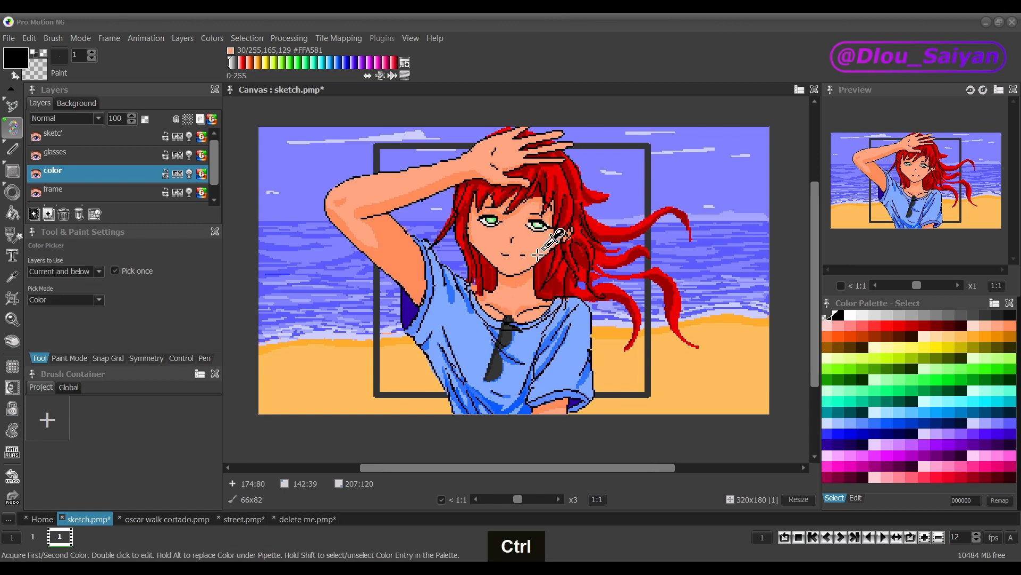
pyautogui.hotkey('ctrl', 'm')
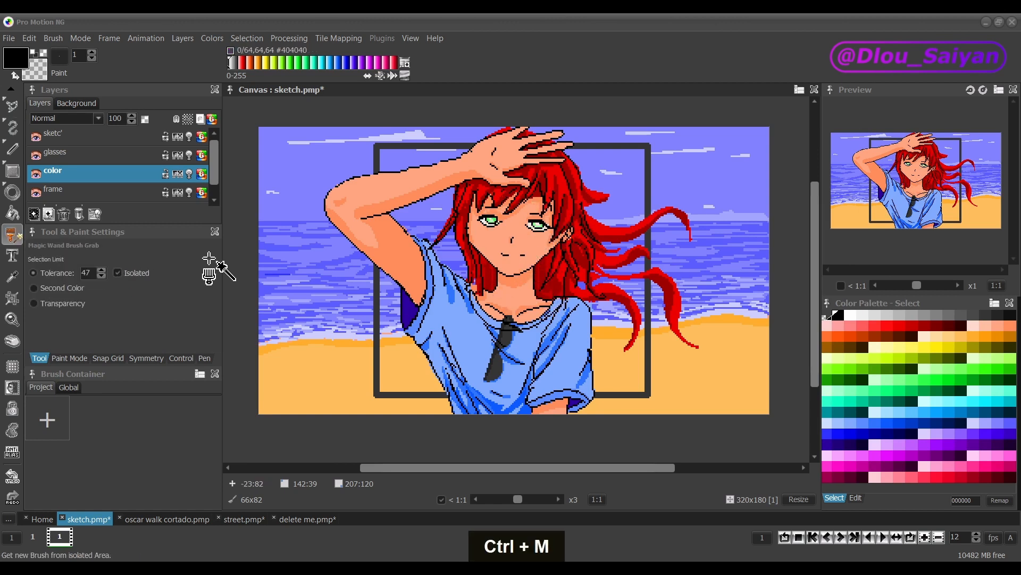
pyautogui.click(15, 240)
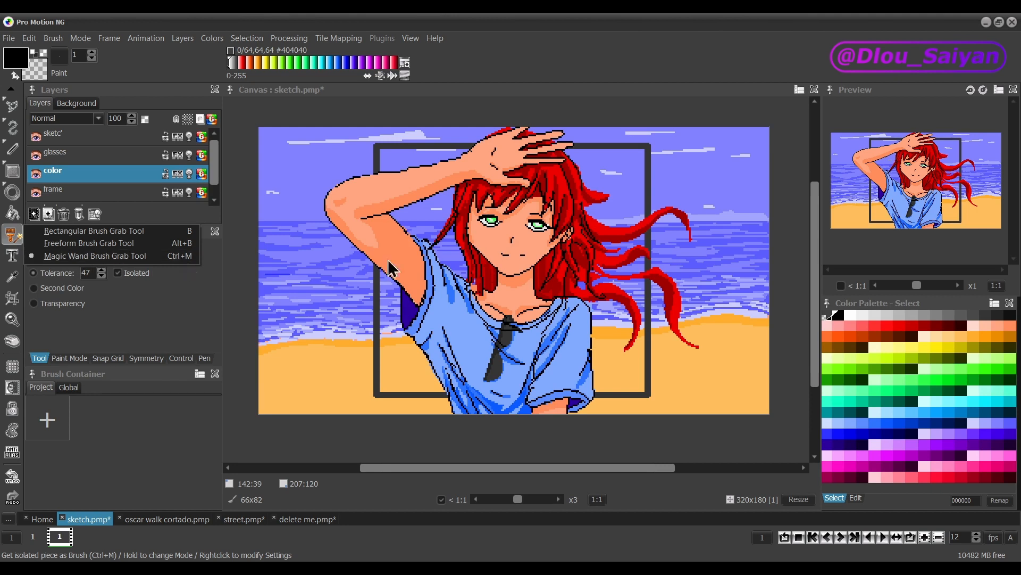
pyautogui.click(557, 270)
# - Turn off Isolated, set the magic wand tolerance to 0, and grab all matching skin-colored areas from the face color
pyautogui.hotkey('ctrl', 'm')
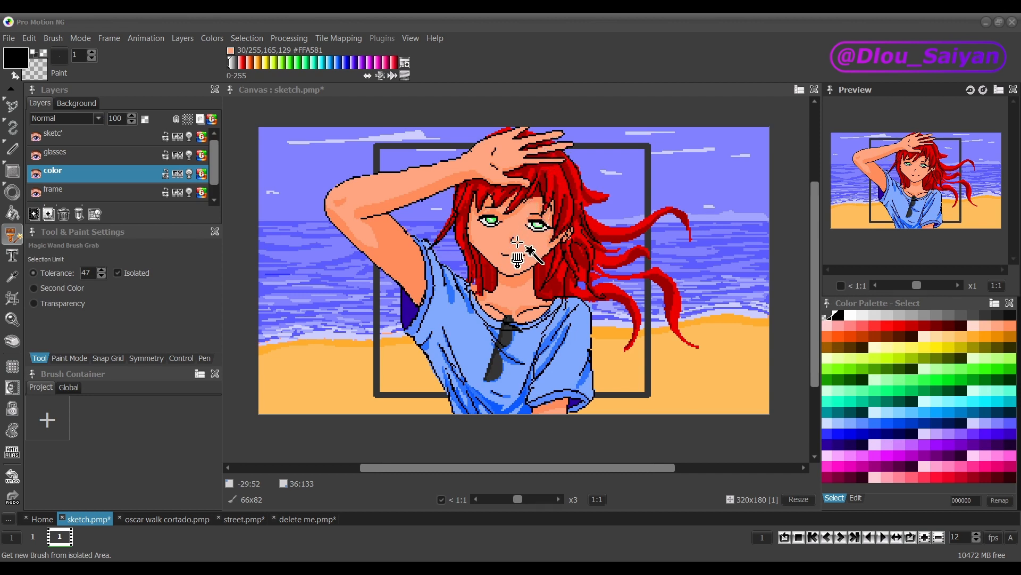
pyautogui.click(118, 274)
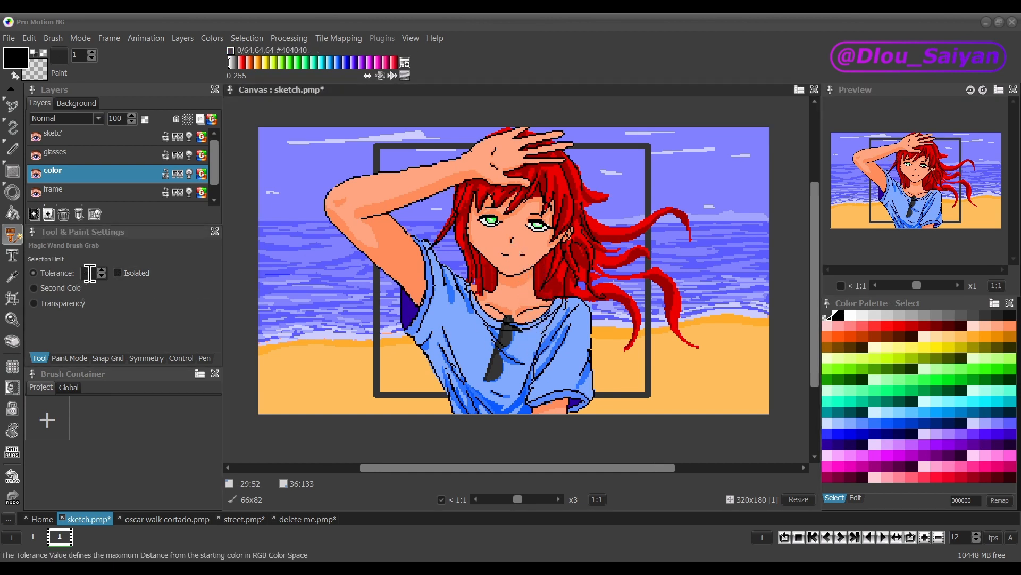
pyautogui.click(89, 274)
pyautogui.moveTo(104, 294); pyautogui.dragTo(74, 293)
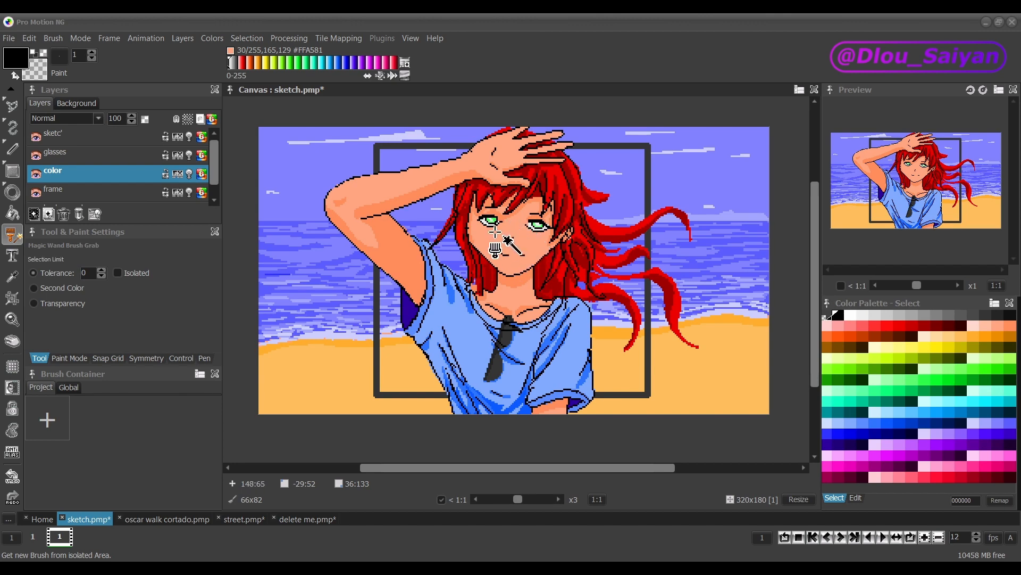
pyautogui.scroll(2, 490, 234)
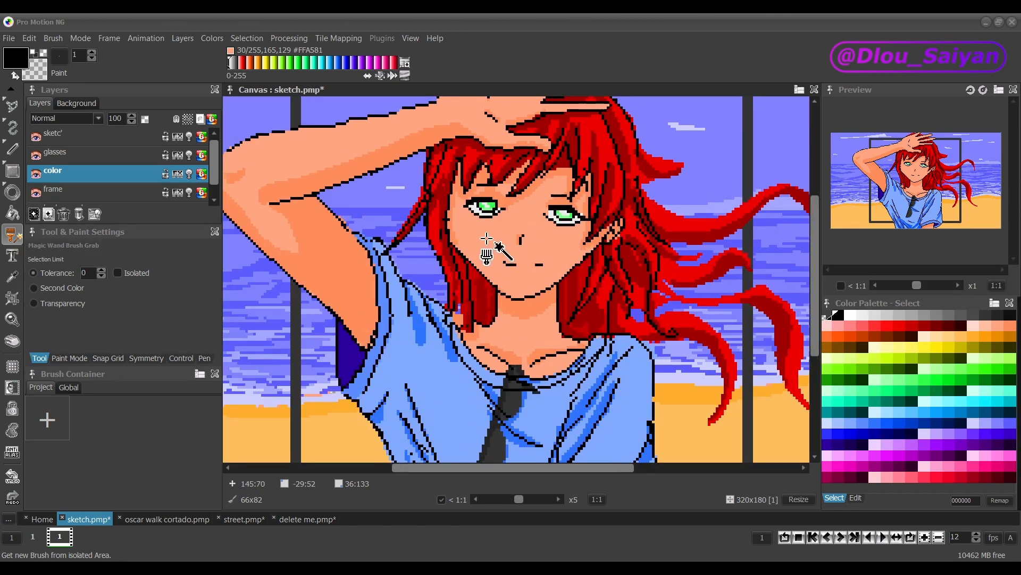
pyautogui.click(487, 238)
pyautogui.scroll(-2, 501, 258)
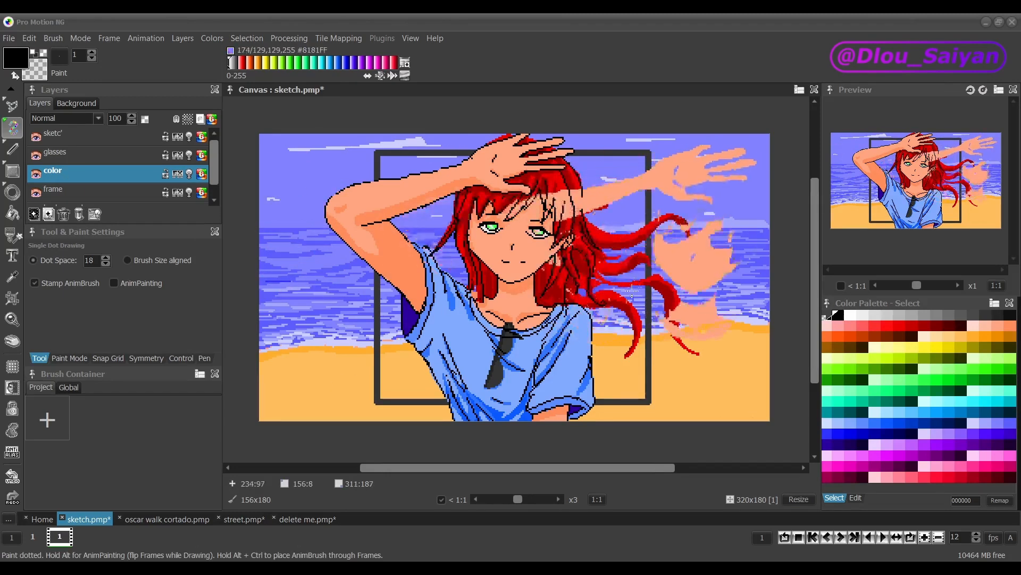
# - Set the Magic Wand Brush Grab tolerance to 78 with Isolated off and grab the matching skin areas from the face
pyautogui.hotkey('ctrl', 'm')
pyautogui.click(87, 273)
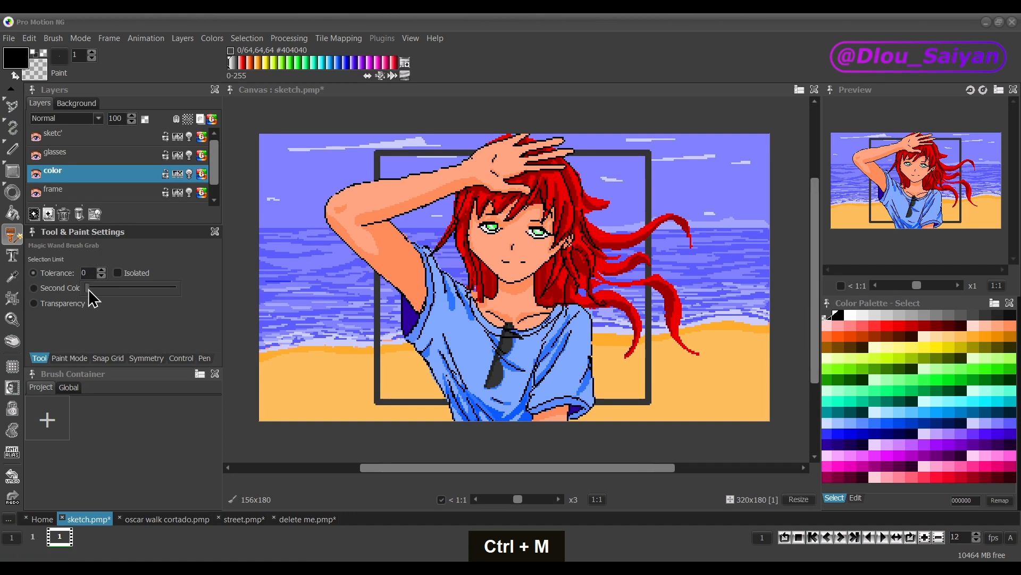
pyautogui.click(474, 239)
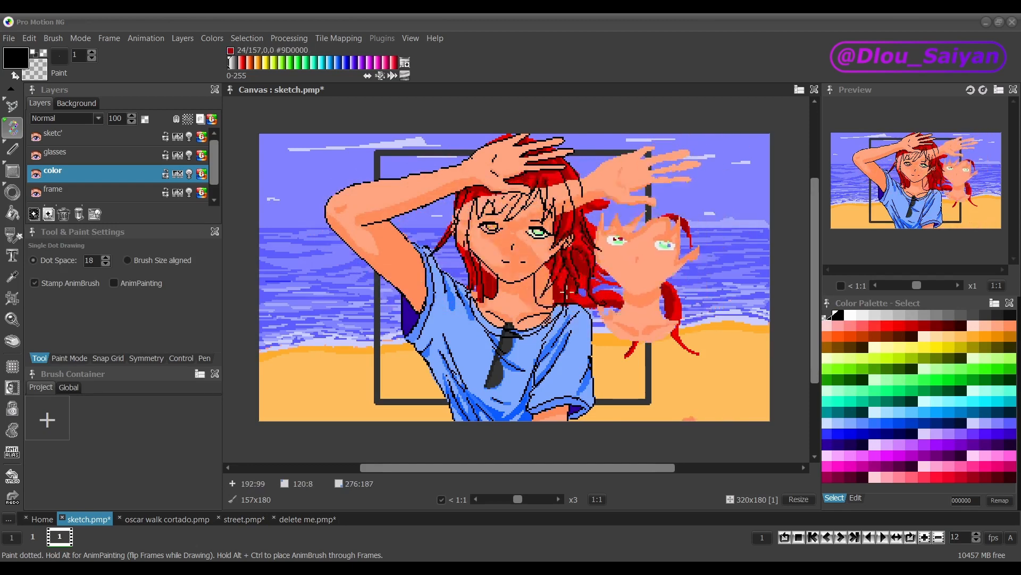
# - Limit the magic wand grab by Second Color, pick the face's skin tone as second color, try grabbing from the artwork, and undo
pyautogui.hotkey('ctrl', 'm')
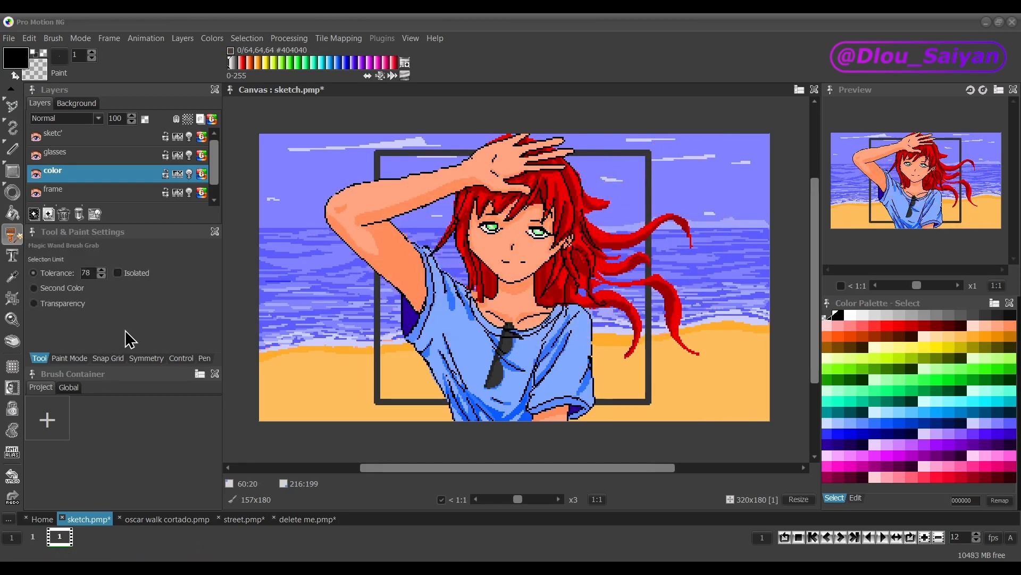
pyautogui.click(34, 291)
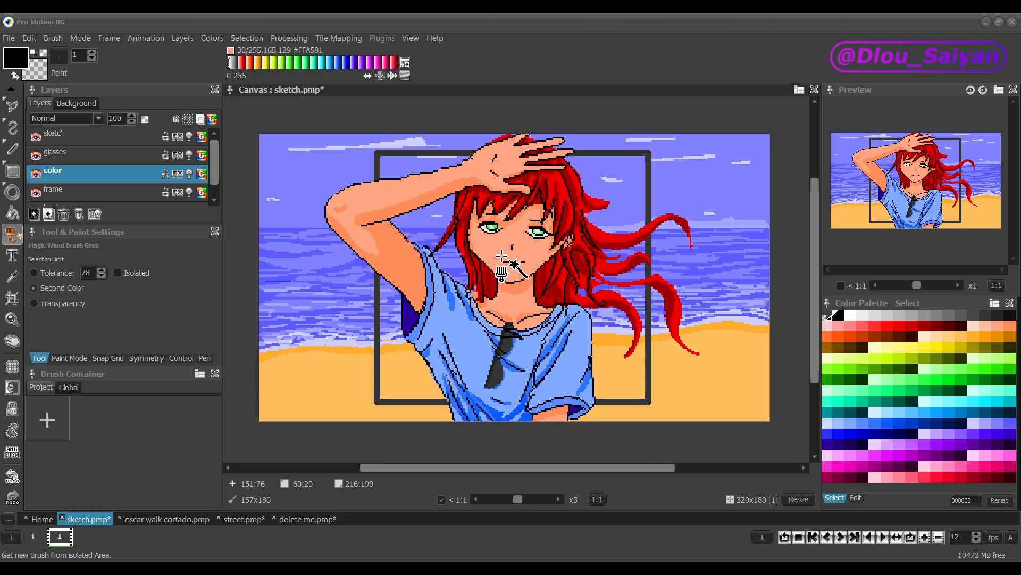
pyautogui.press('ctrl')
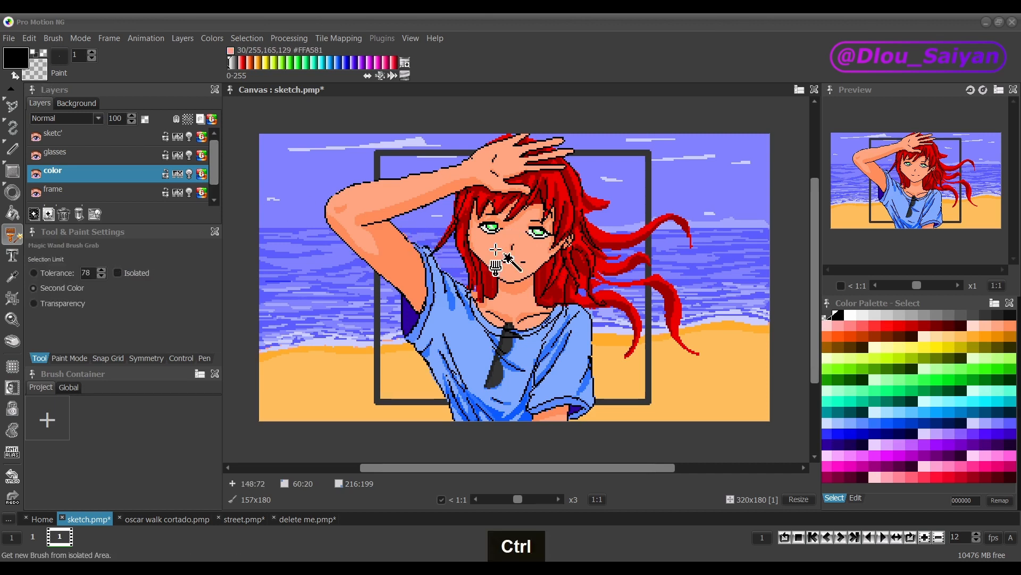
pyautogui.press('ctrl')
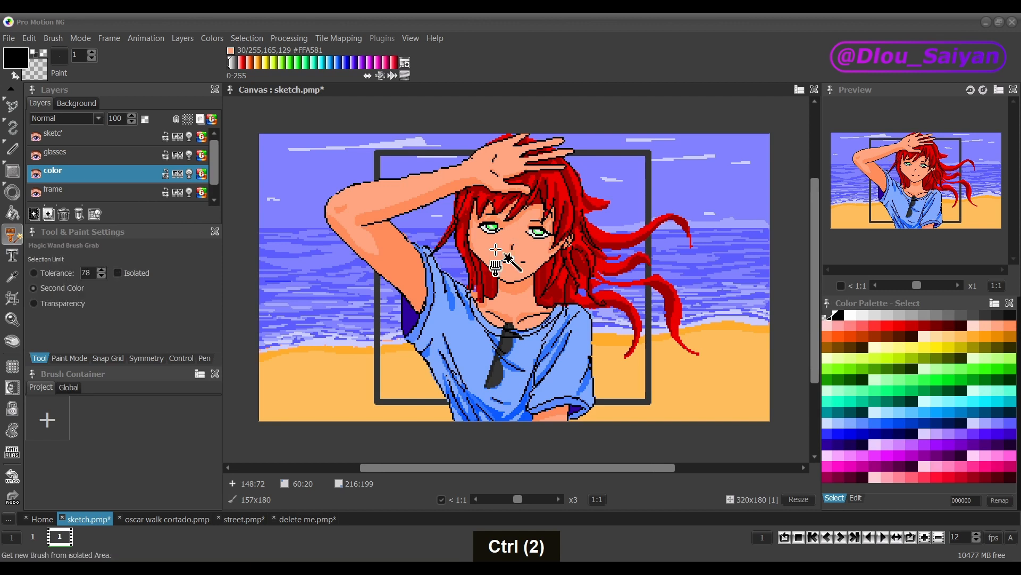
pyautogui.press('ctrl')
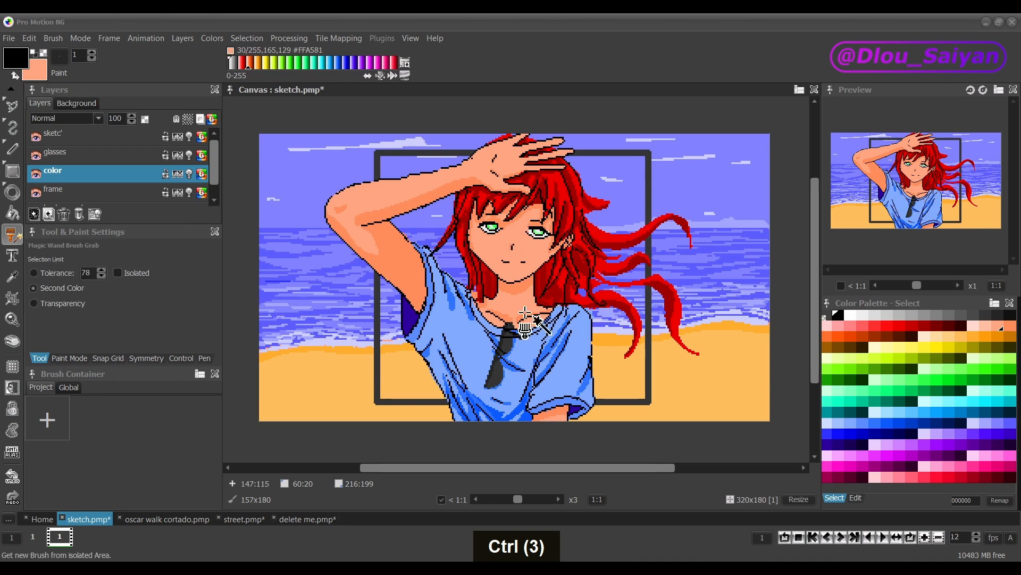
pyautogui.click(559, 191)
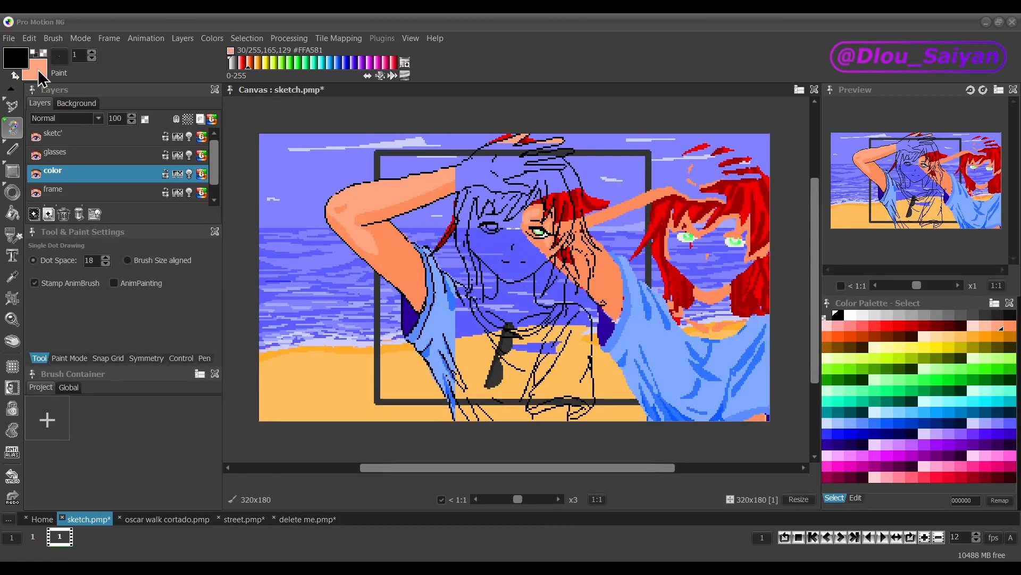
pyautogui.press('.')
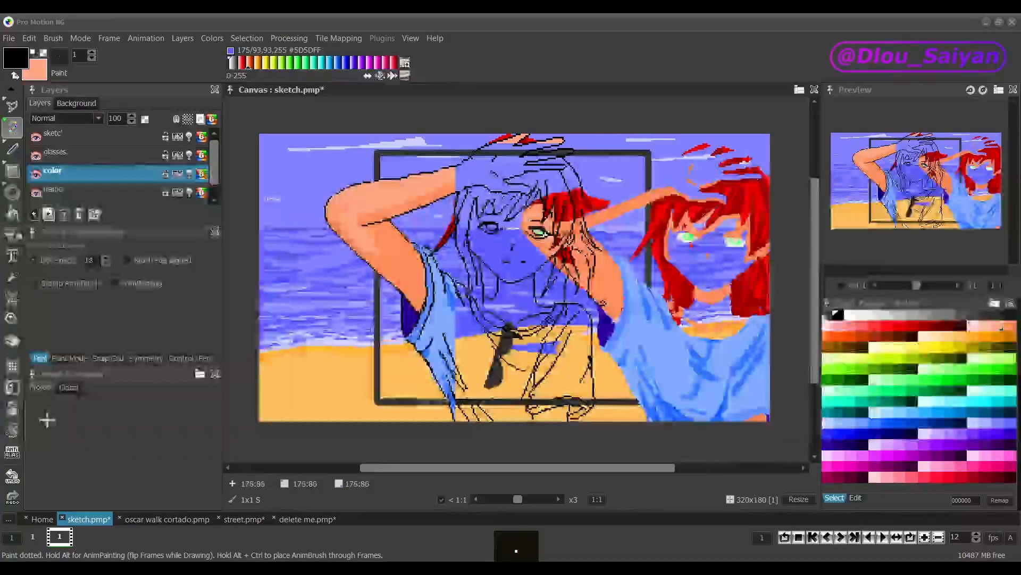
pyautogui.hotkey('ctrl', 'z')
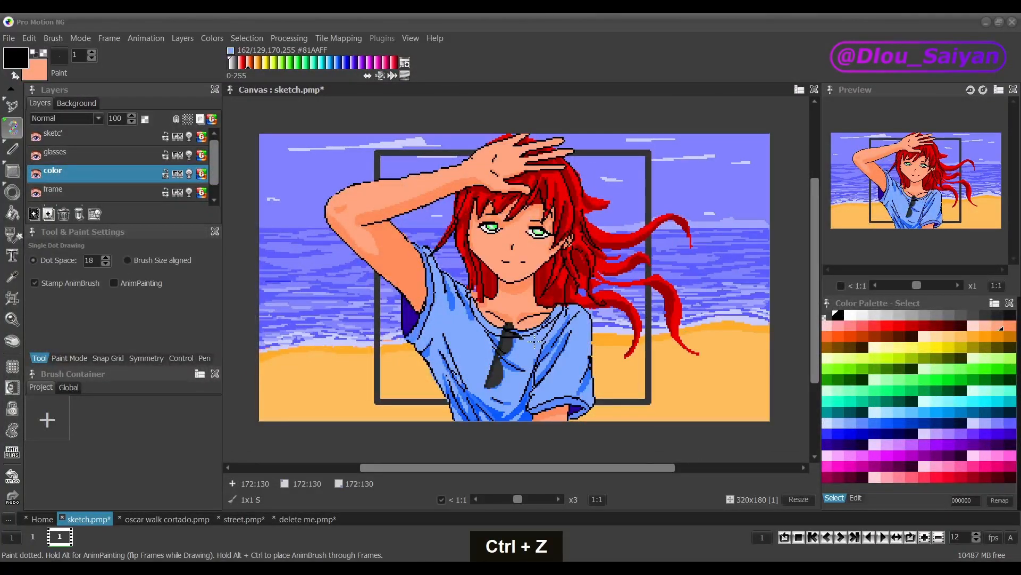
# - Set the Magic Wand Brush Grab selection limit to Transparency
pyautogui.hotkey('ctrl', 'm')
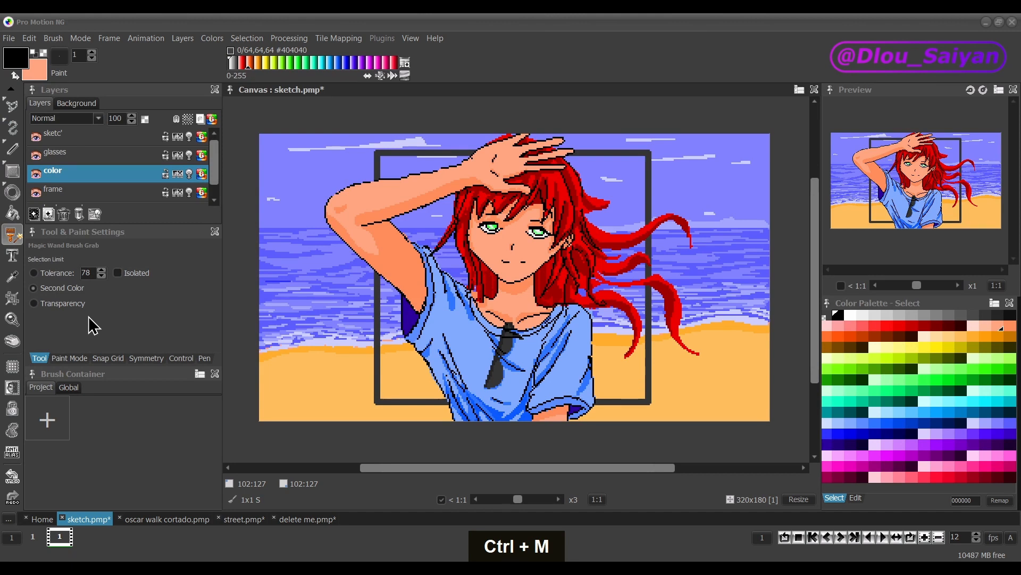
pyautogui.click(60, 329)
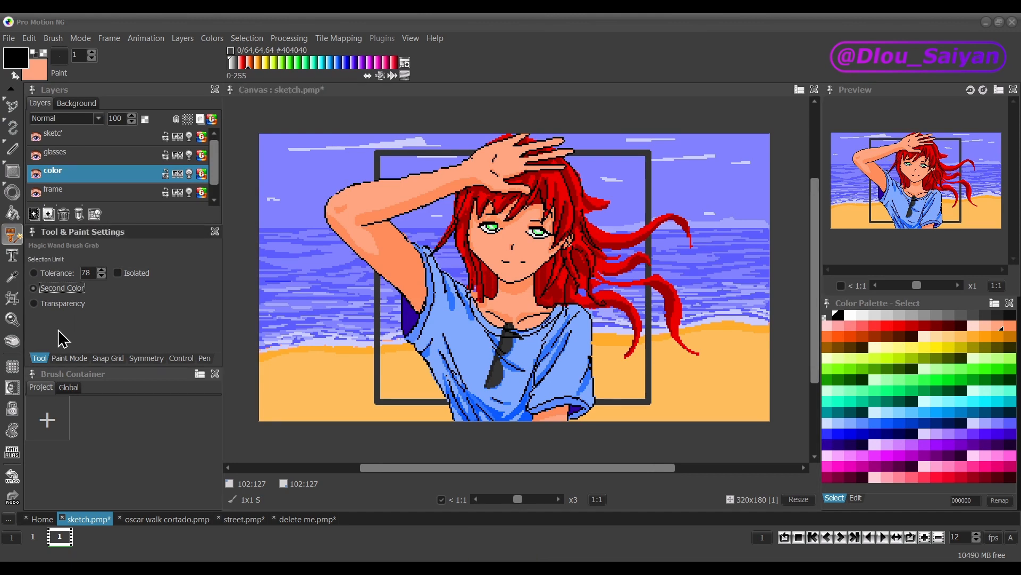
pyautogui.click(35, 303)
# - Hide every layer except the color layer
pyautogui.click(37, 193)
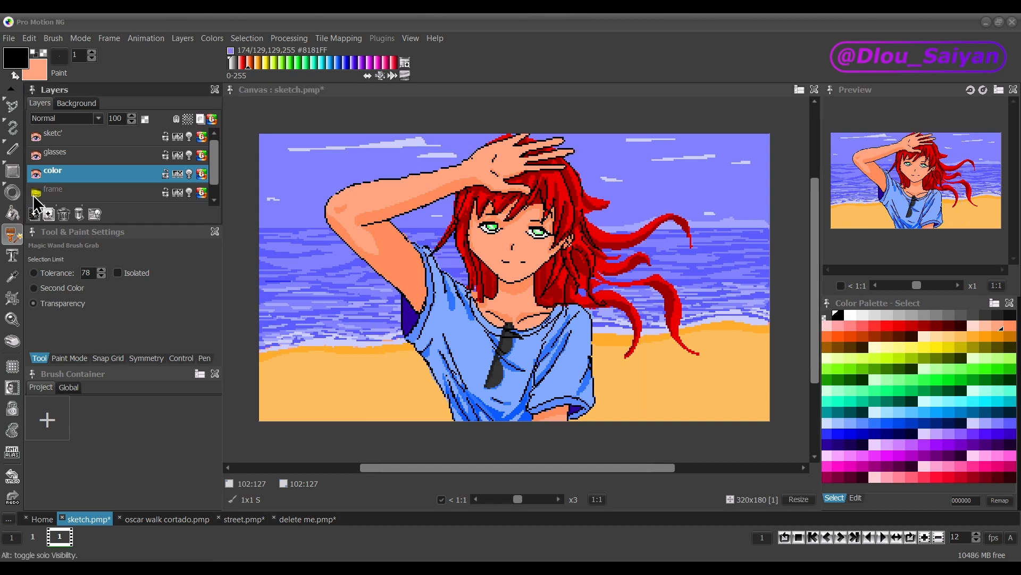
pyautogui.scroll(-1, 40, 195)
pyautogui.click(37, 195)
pyautogui.scroll(1, 36, 199)
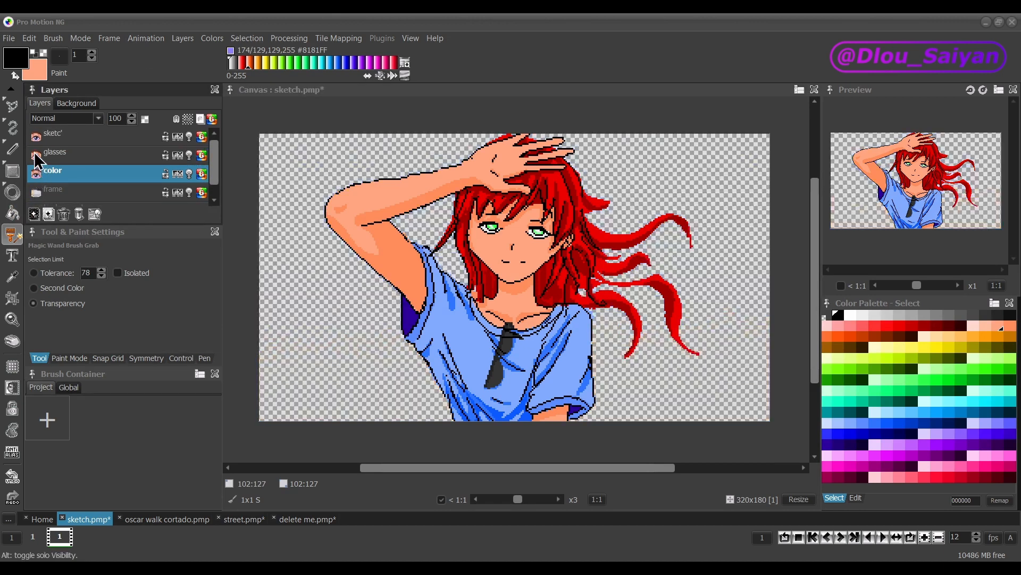
pyautogui.click(36, 154)
pyautogui.click(35, 137)
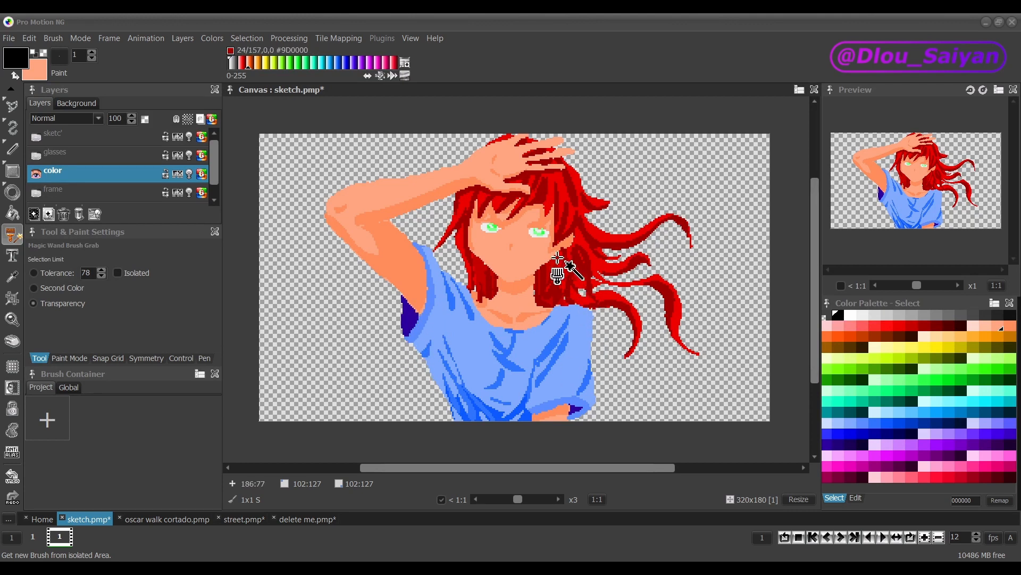
# - Grab the whole colored figure as a brush, try stamping copies beside it, undo the stamps, and reset the brush
pyautogui.click(523, 250)
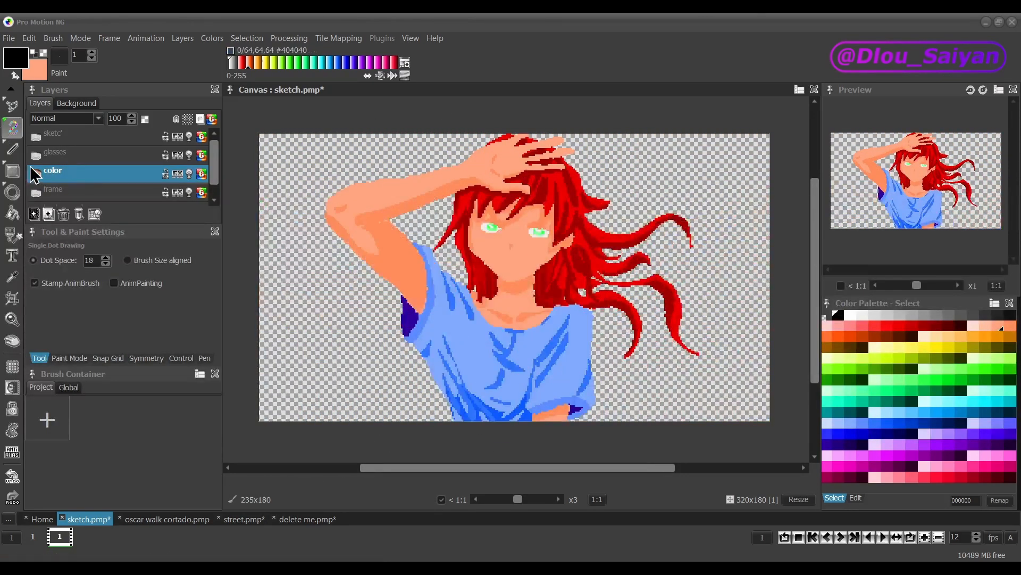
pyautogui.click(677, 281)
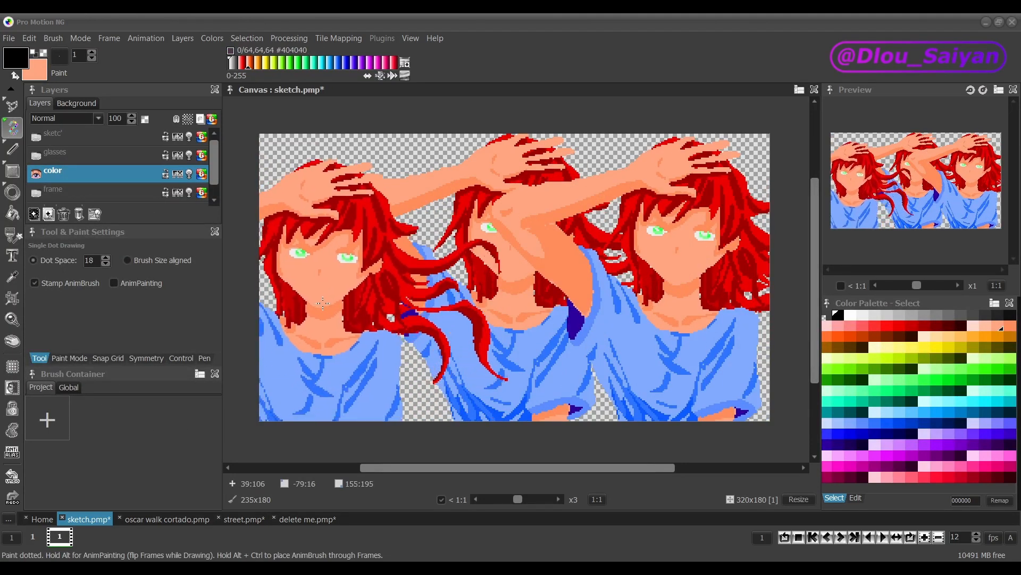
pyautogui.hotkey('ctrl', 'z')
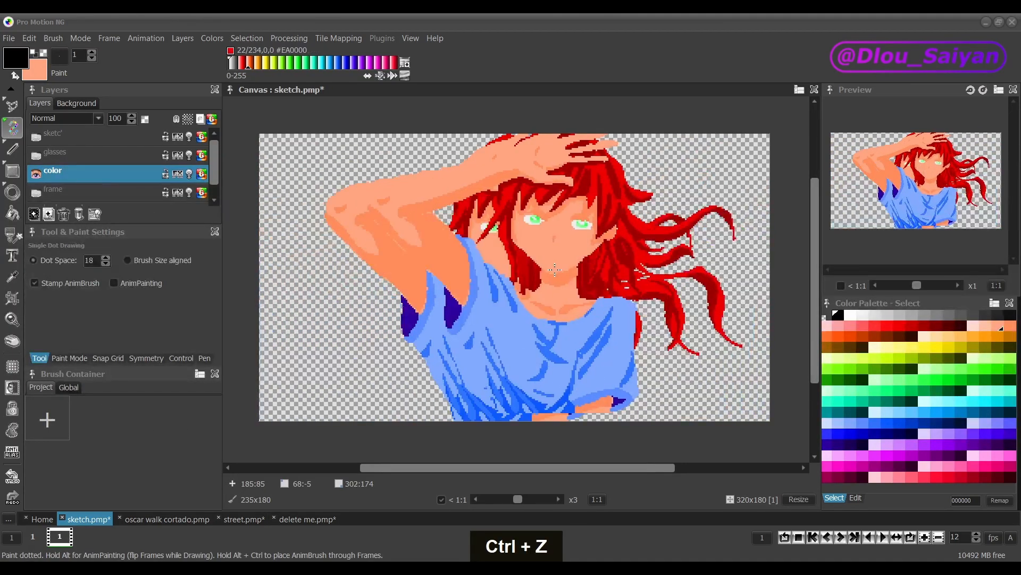
pyautogui.press('.')
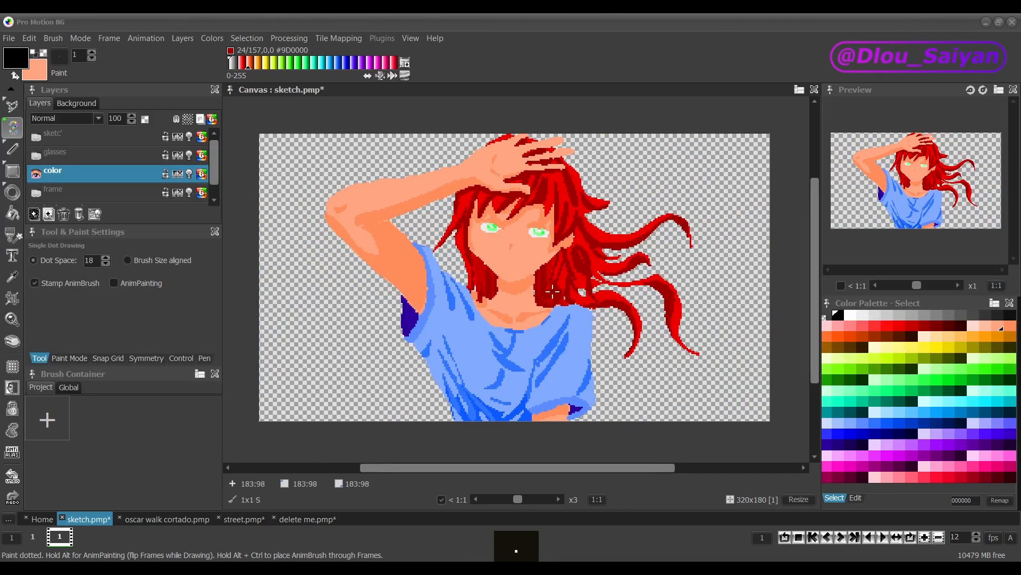
# - Show the line-art, glasses, frame and background layers again
pyautogui.click(37, 141)
pyautogui.click(37, 157)
pyautogui.scroll(-1, 39, 170)
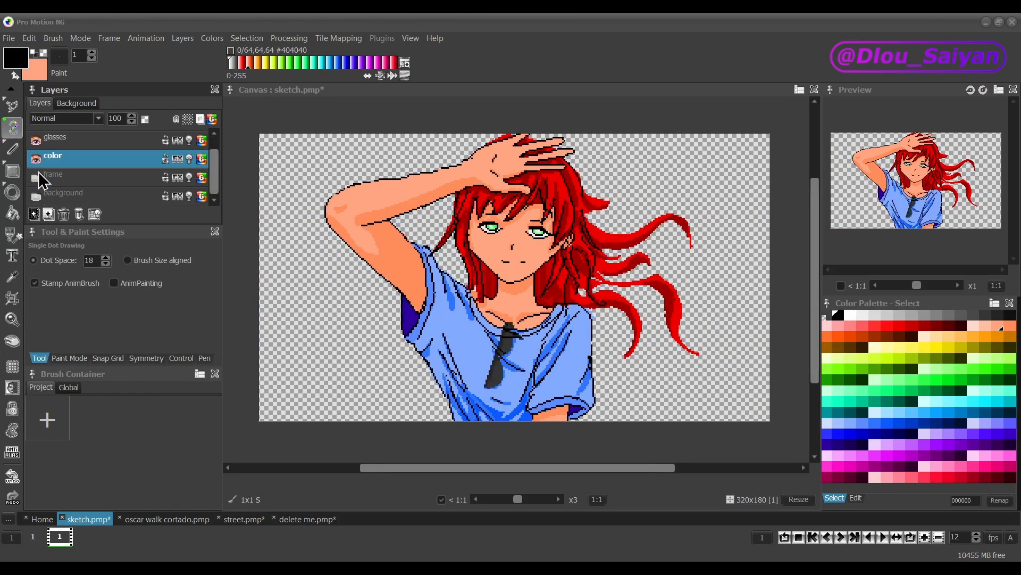
pyautogui.click(37, 178)
pyautogui.click(36, 196)
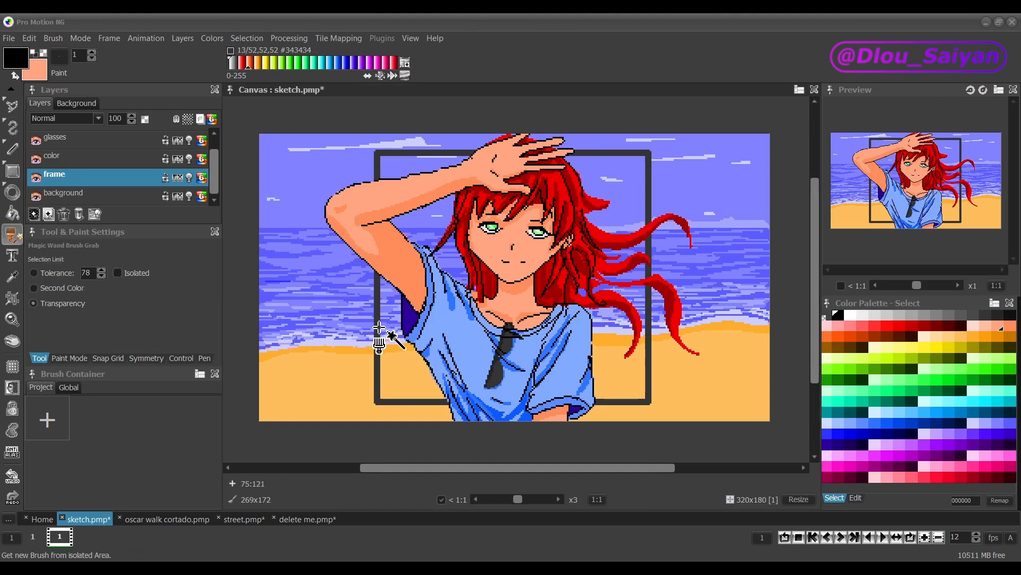
# - Grab the dark rectangle from the frame layer as a brush, store it in the project Brush Container, and restore the original frame
pyautogui.click(377, 328)
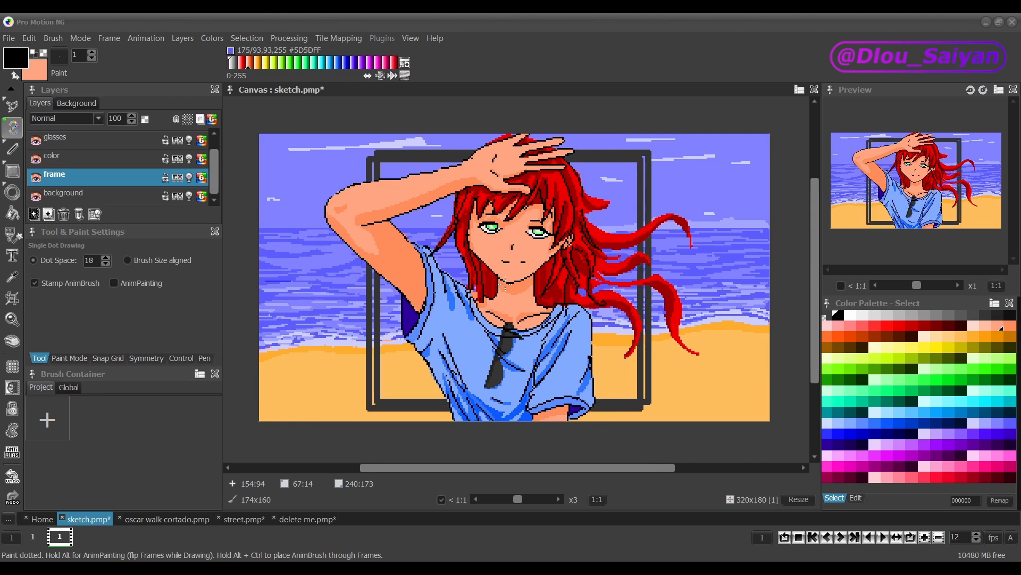
pyautogui.press('.')
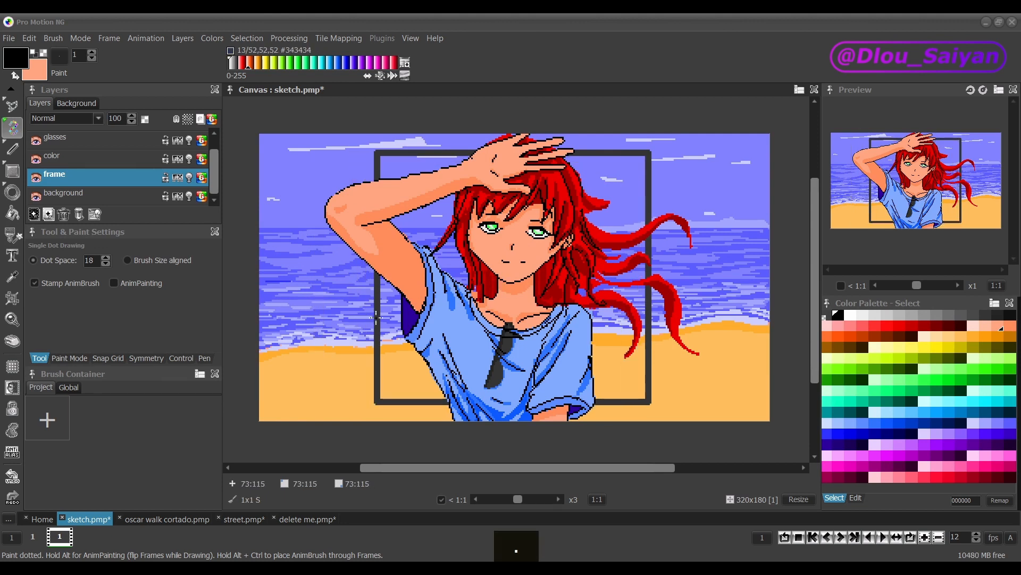
pyautogui.hotkey('ctrl', 'm')
pyautogui.click(376, 319)
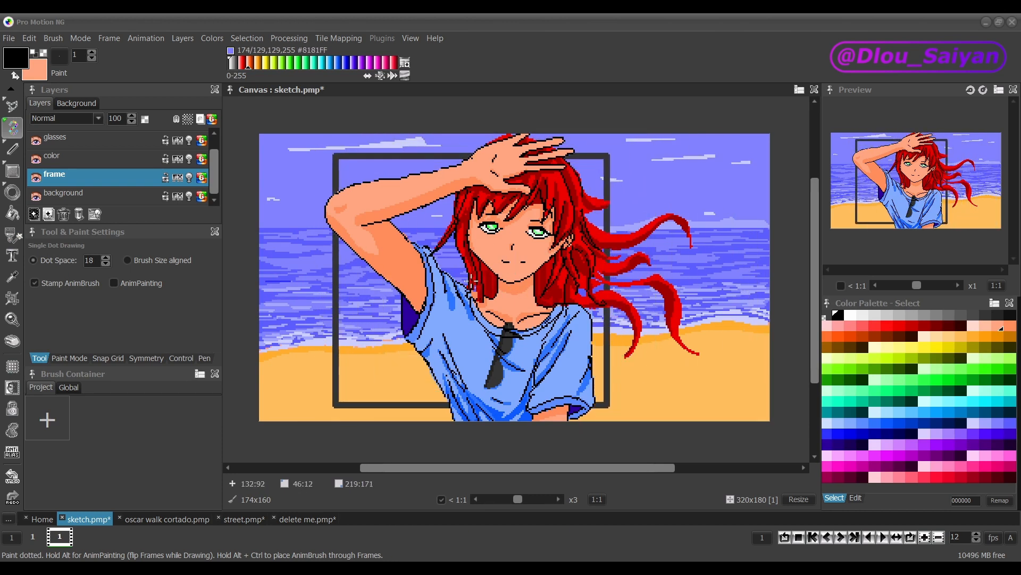
pyautogui.click(46, 422)
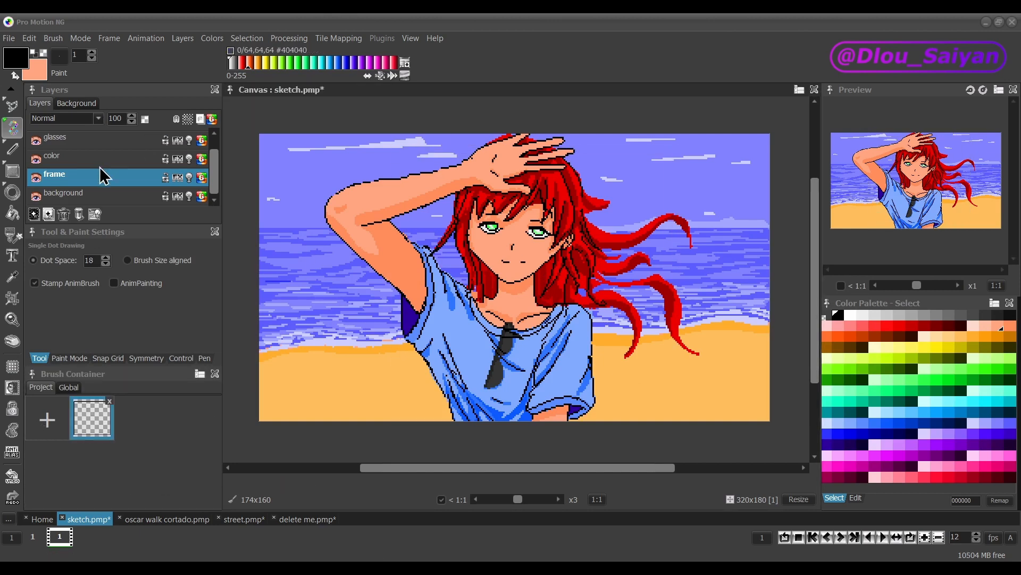
pyautogui.hotkey('ctrl', 'z')
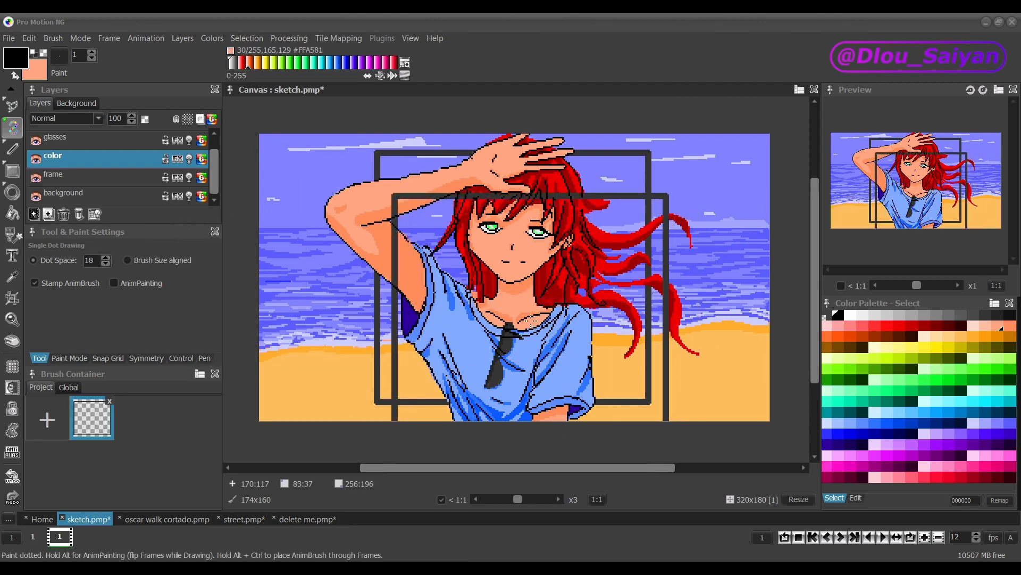
# - Grab the figure from the color layer and the sunglasses from the glasses layer, storing each in the Brush Container
pyautogui.hotkey('ctrl', 'm')
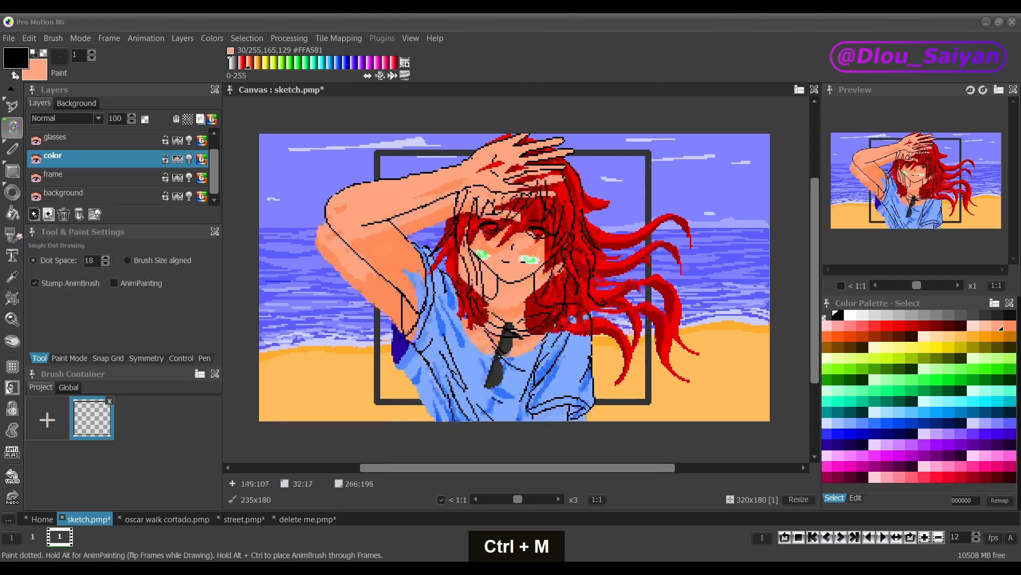
pyautogui.click(47, 420)
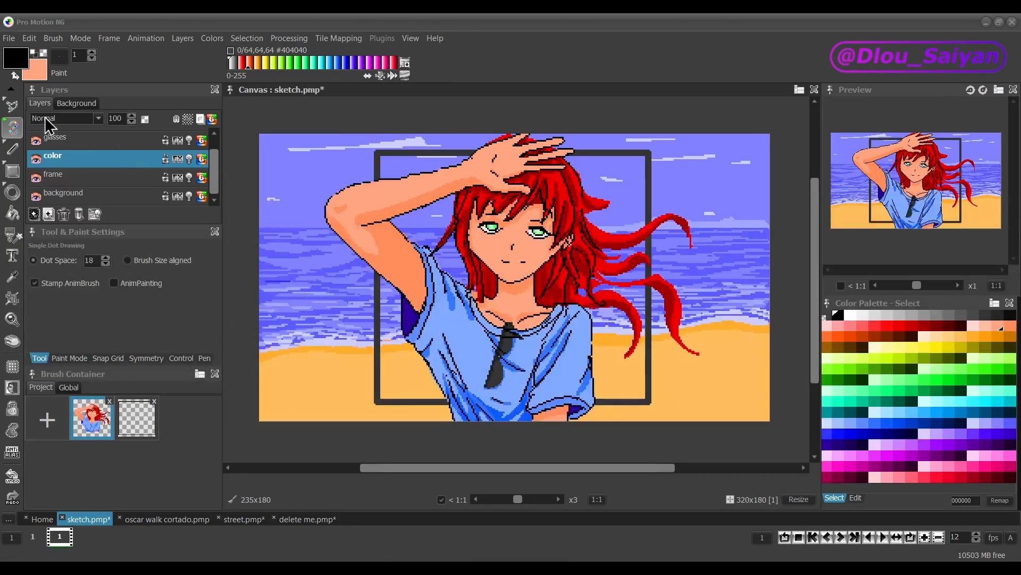
pyautogui.click(75, 137)
pyautogui.hotkey('ctrl', 'm')
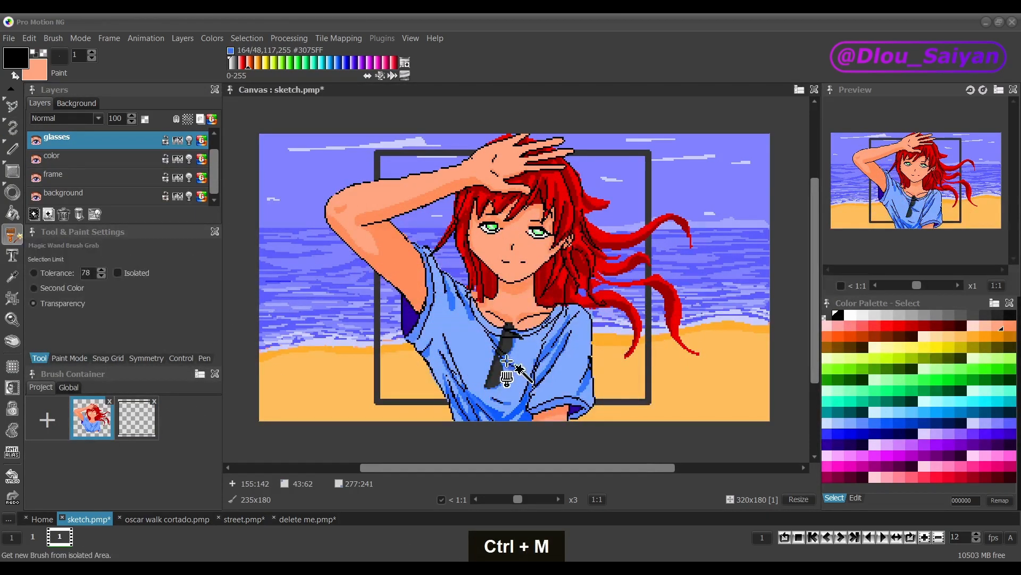
pyautogui.click(54, 419)
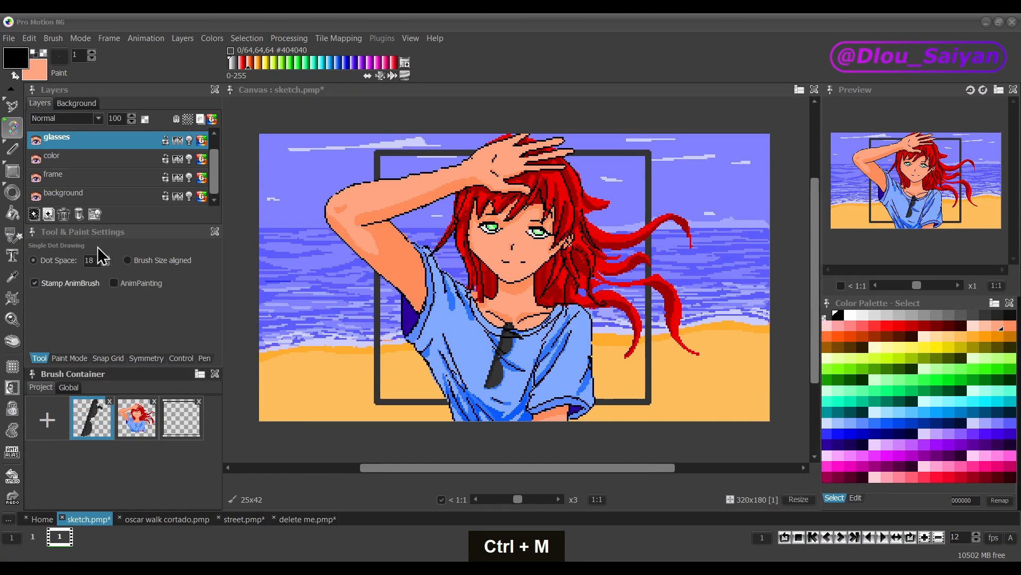
# - Grab the line art from the outline layer with the magic wand and store it in the Brush Container
pyautogui.click(95, 131)
pyautogui.hotkey('ctrl', 'm')
pyautogui.click(468, 249)
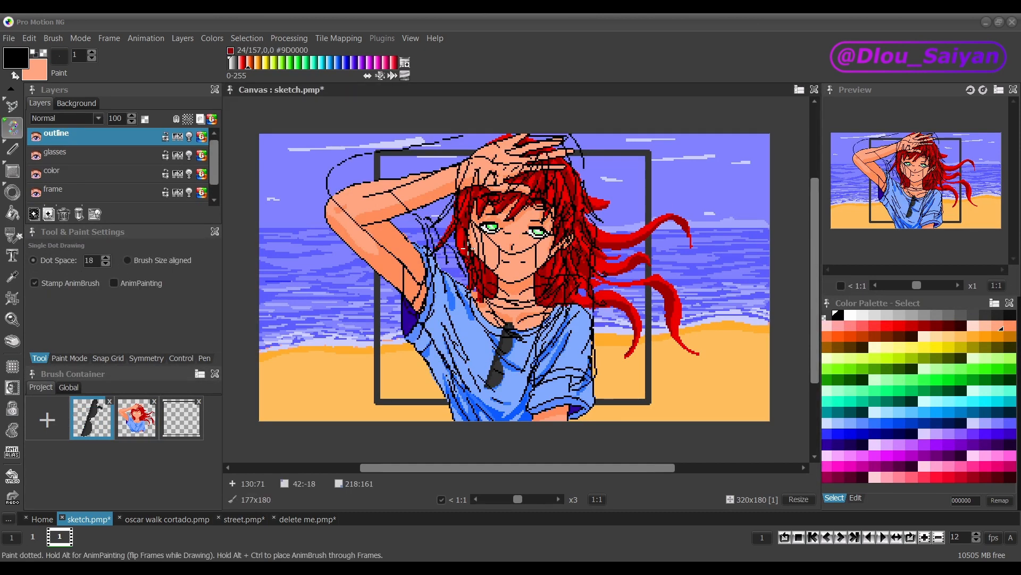
pyautogui.click(47, 420)
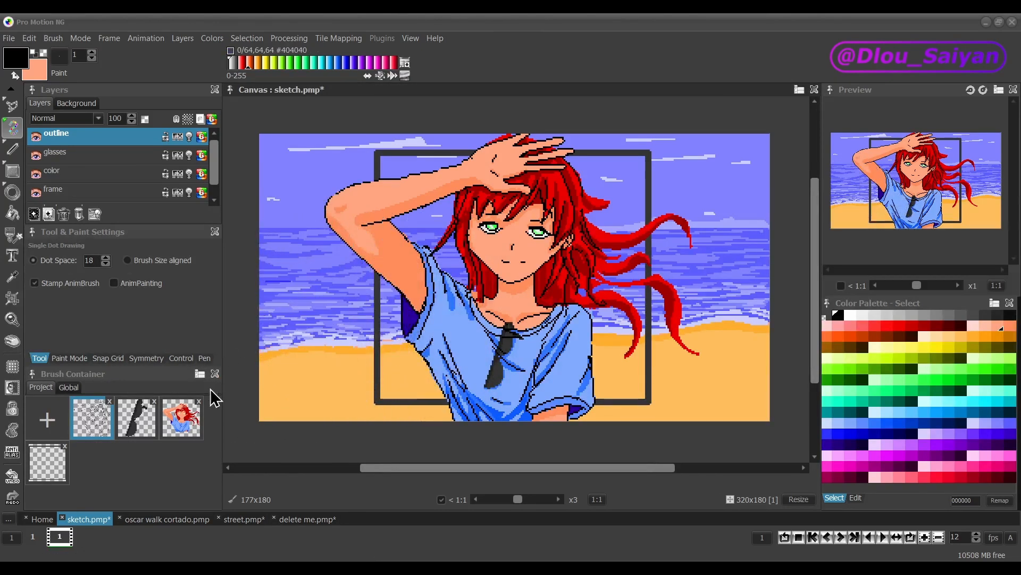
# - Build a second character beside the original by stamping the stored figure, sunglasses and outline brushes over each other
pyautogui.click(182, 420)
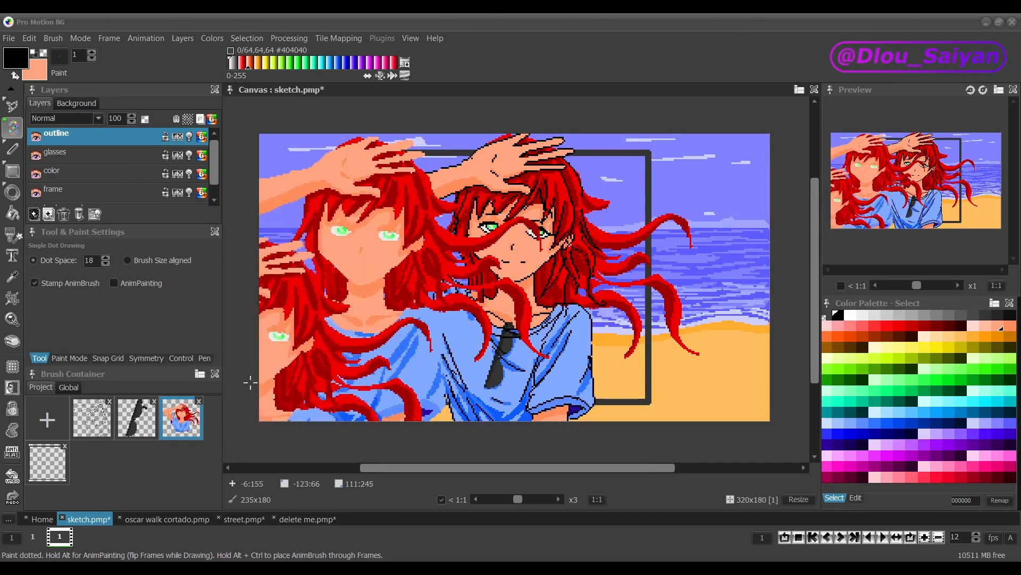
pyautogui.click(136, 418)
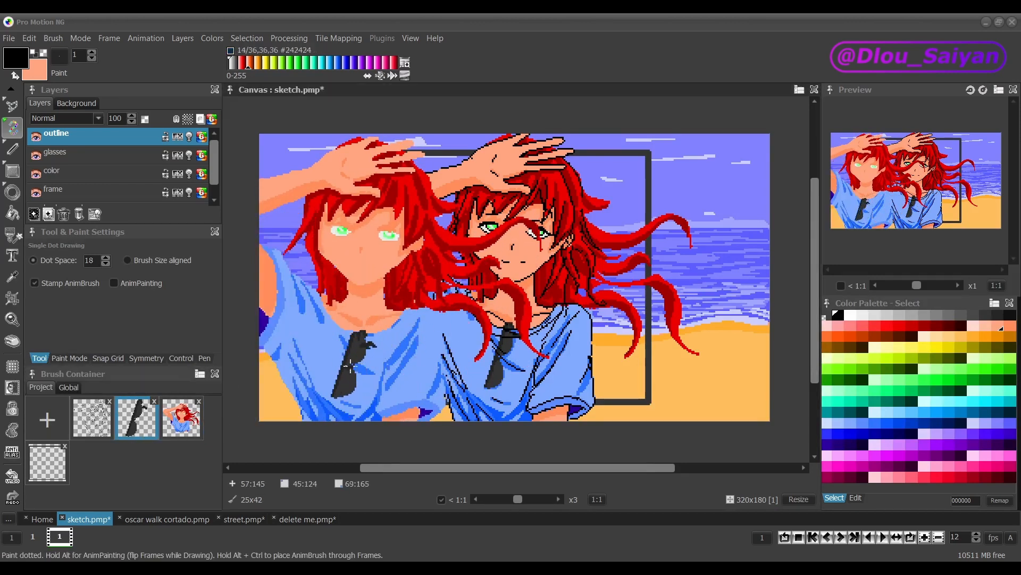
pyautogui.click(91, 418)
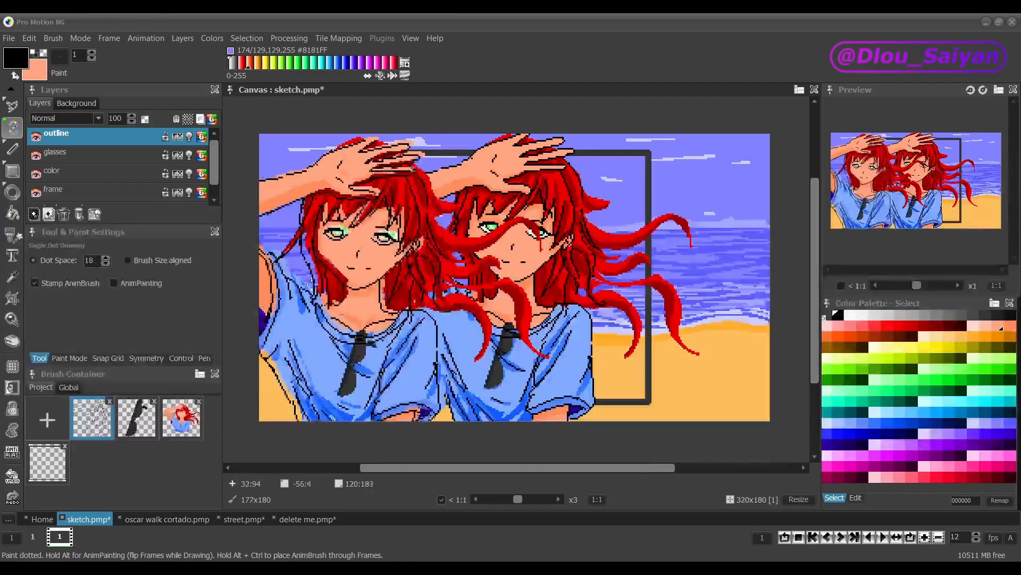
# - Stamp the stored frame brush over the duplicated character on the outline layer
pyautogui.click(57, 475)
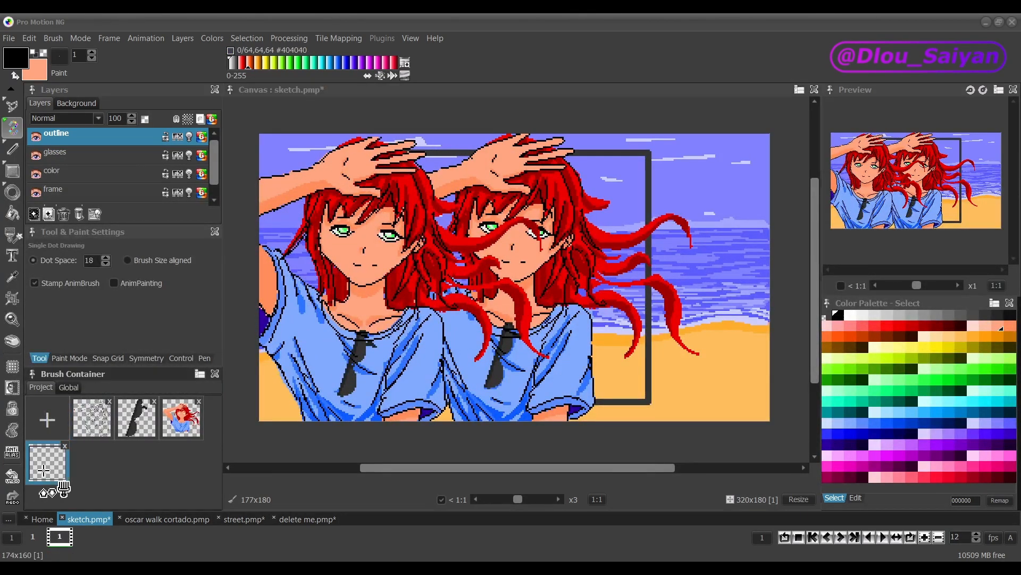
pyautogui.click(370, 285)
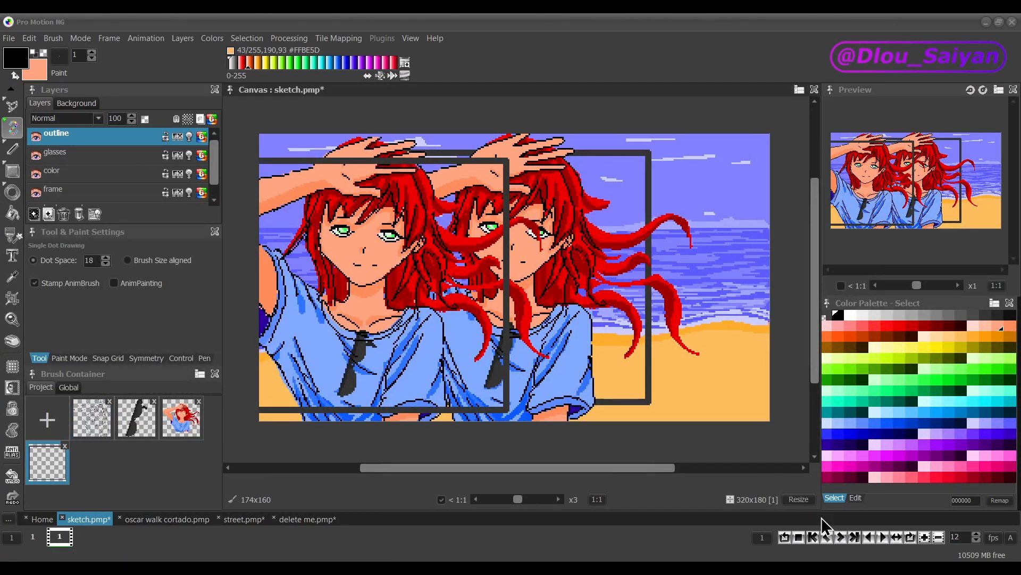
pyautogui.hotkey('ctrl', 'm')
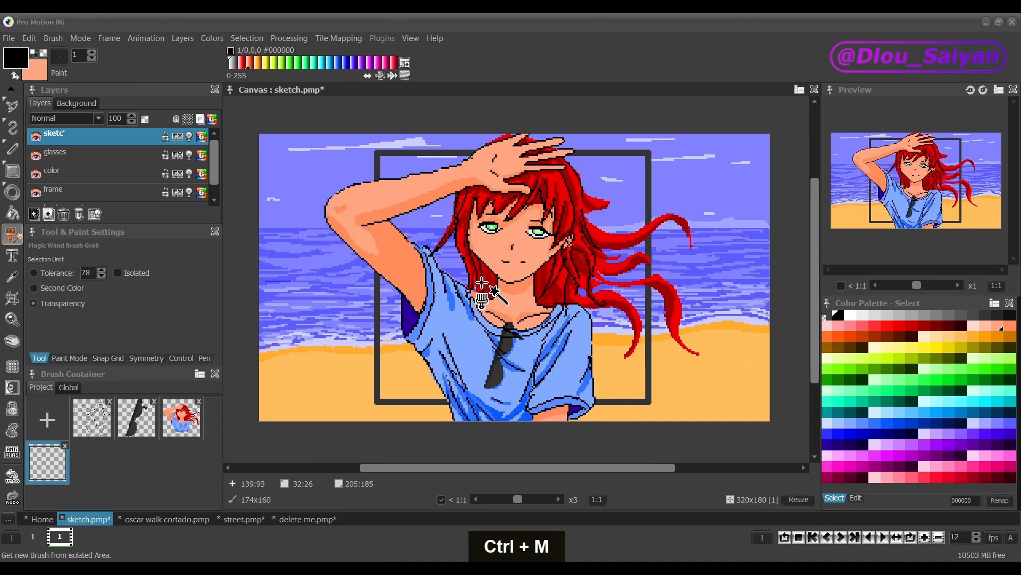
# - Grab a rectangular brush about 248 by 83 pixels across the figure, with Layers To Merge set to All Layers
pyautogui.press('b')
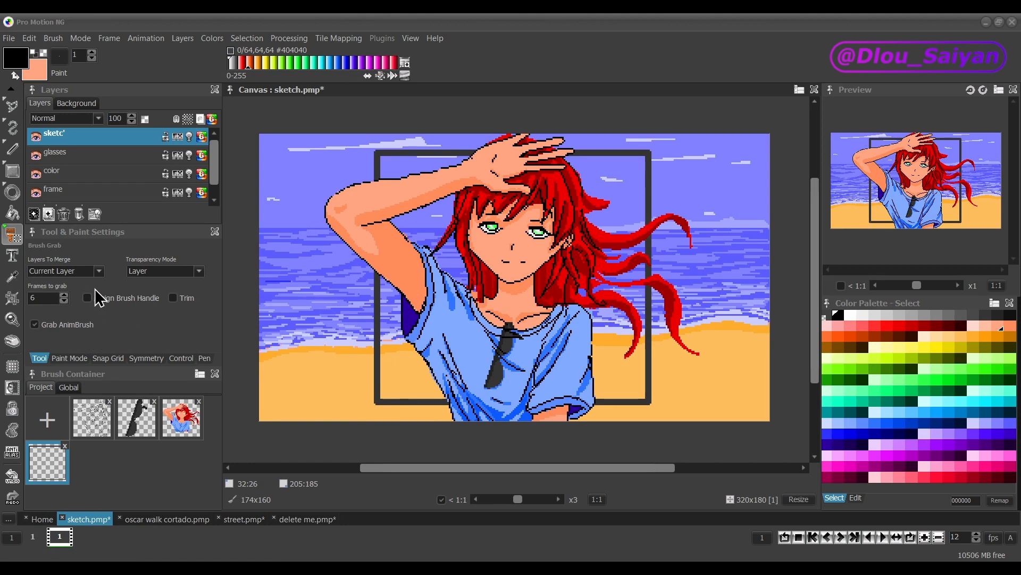
pyautogui.click(79, 274)
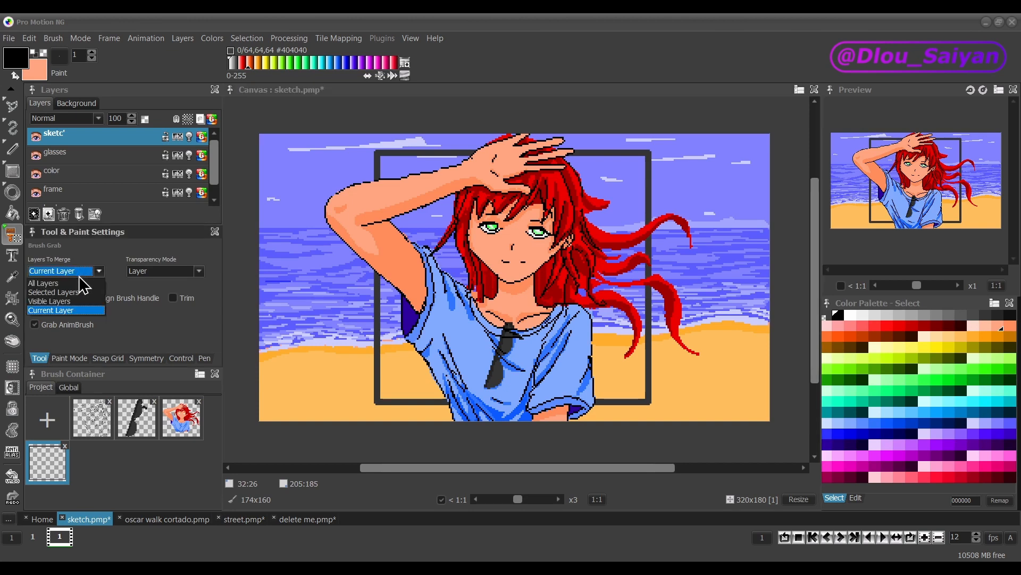
pyautogui.click(68, 281)
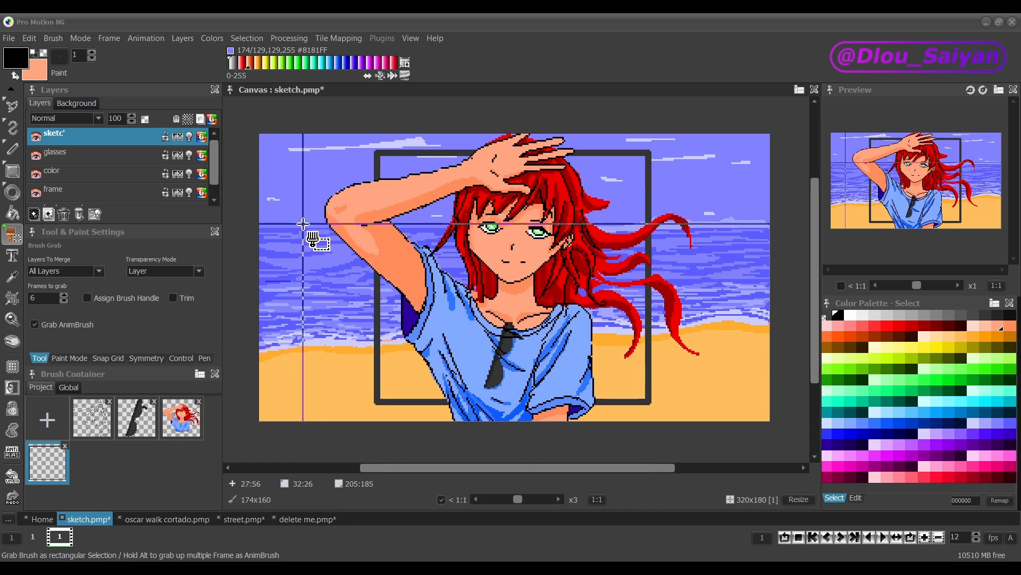
pyautogui.moveTo(303, 224)
pyautogui.mouseDown()
pyautogui.moveTo(319, 218)
pyautogui.moveTo(628, 314)
pyautogui.moveTo(698, 356)
pyautogui.mouseUp()
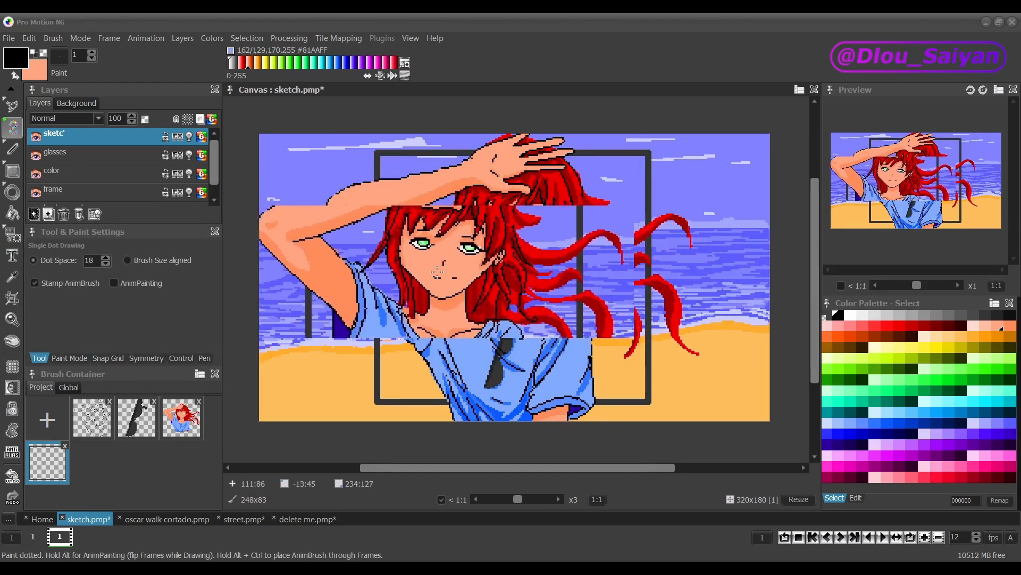
# - Rename the top layer as outline
pyautogui.doubleClick(54, 136)
pyautogui.write('outline')
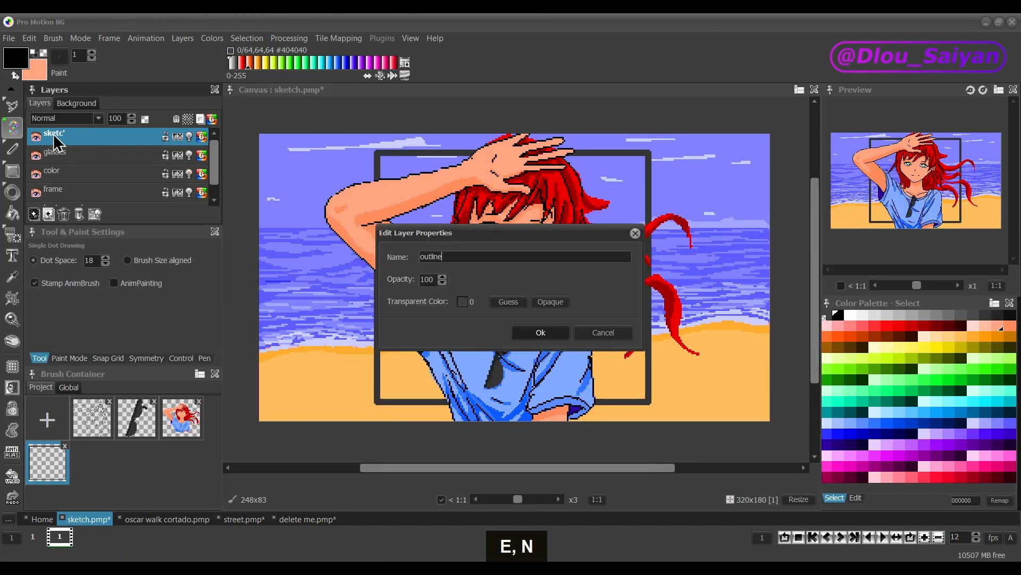
pyautogui.press('Return')
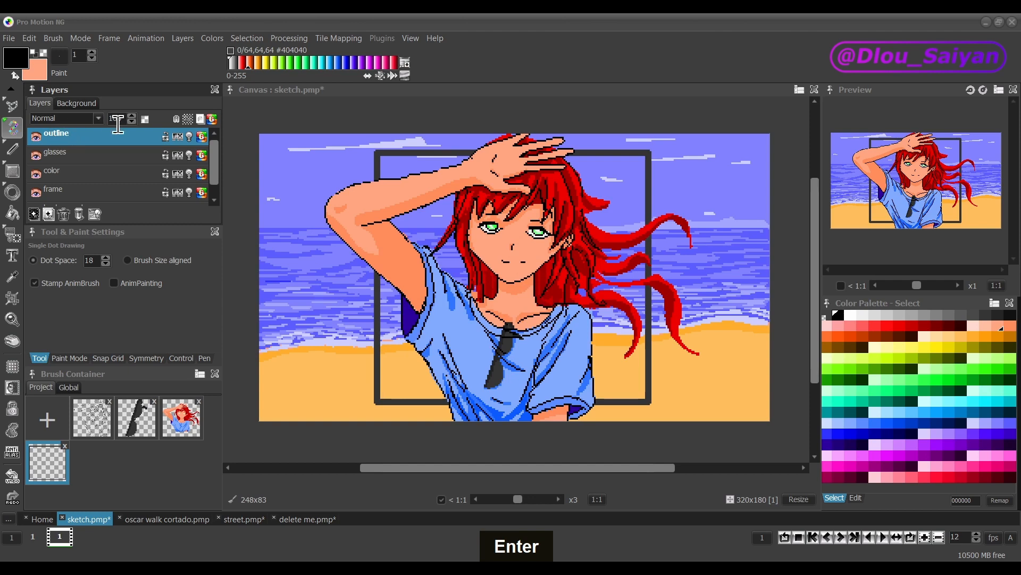
# - Preview the merged all-layers brush on the canvas with the outline layer active and with the background layer active
pyautogui.click(504, 255)
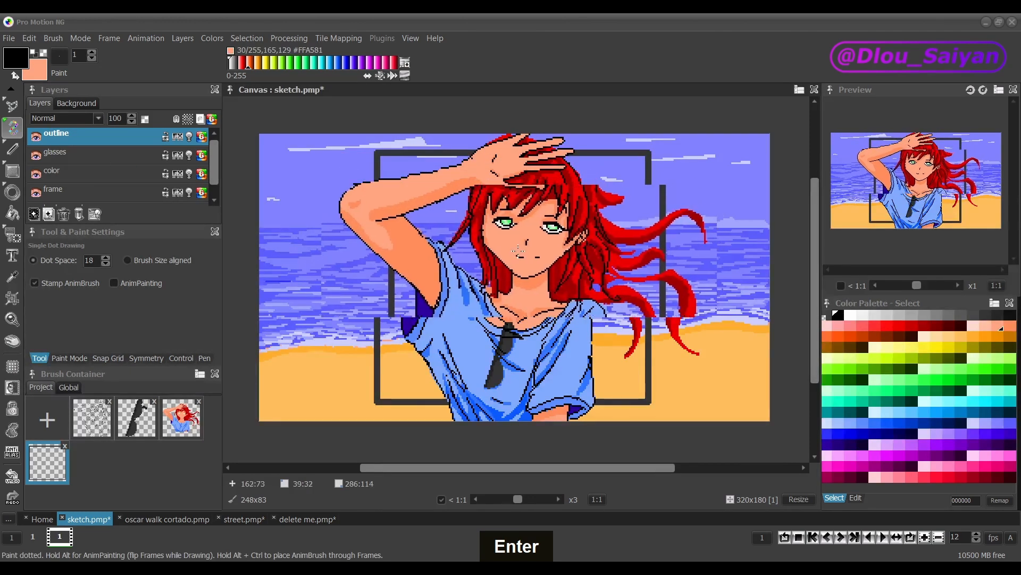
pyautogui.click(102, 158)
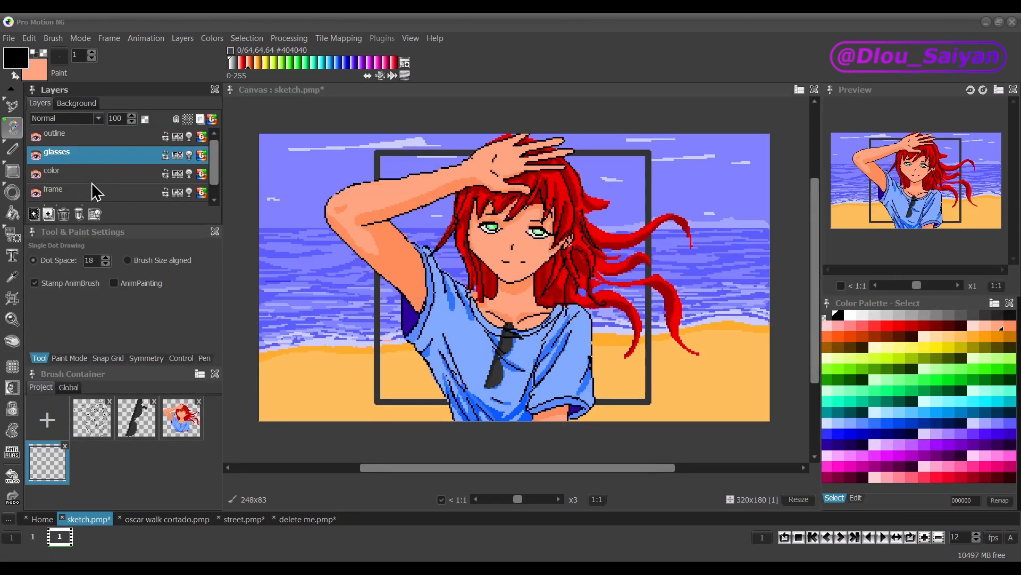
pyautogui.click(92, 182)
pyautogui.click(94, 193)
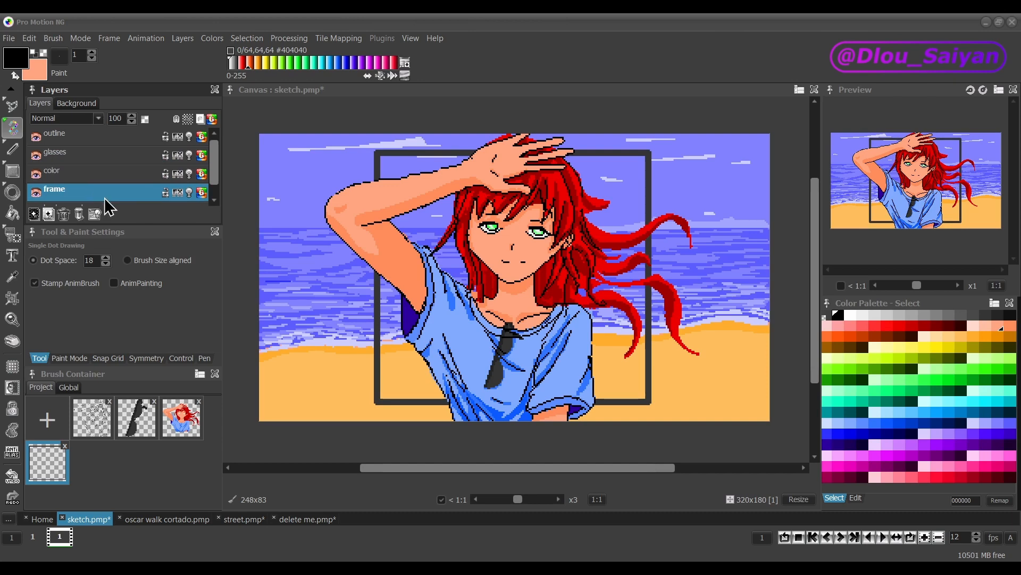
pyautogui.scroll(-1, 104, 197)
pyautogui.click(104, 196)
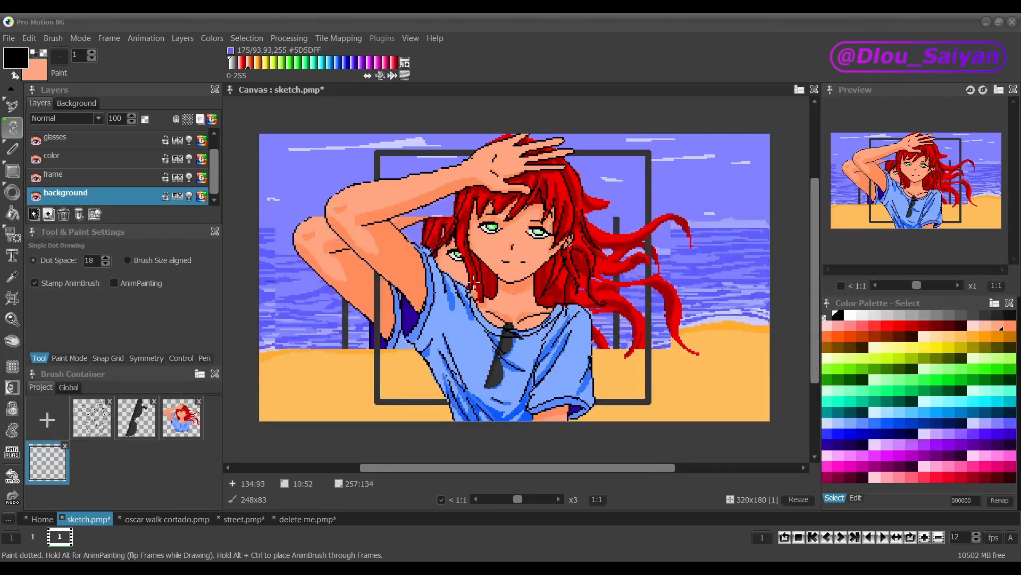
# - Grab the outline, glasses and color layers together as a brush about 250 by 106 pixels using Selected Layers, and preview it on the outline layer
pyautogui.press('b')
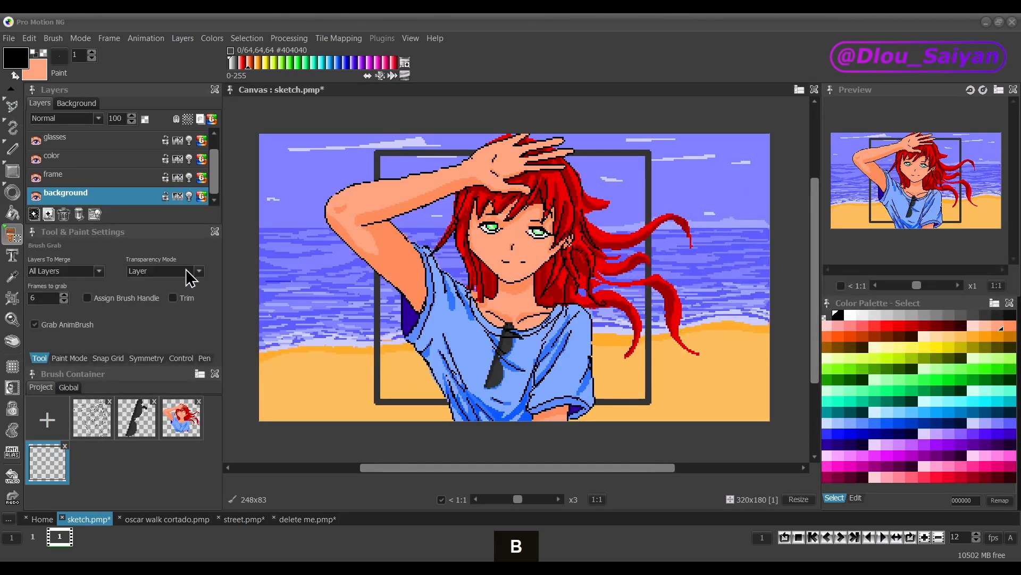
pyautogui.click(67, 271)
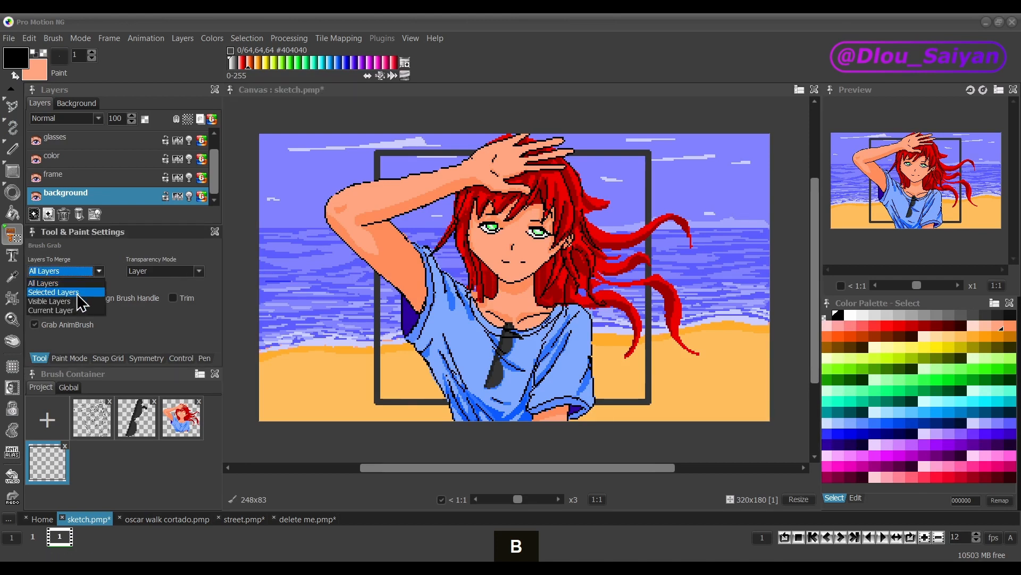
pyautogui.click(82, 296)
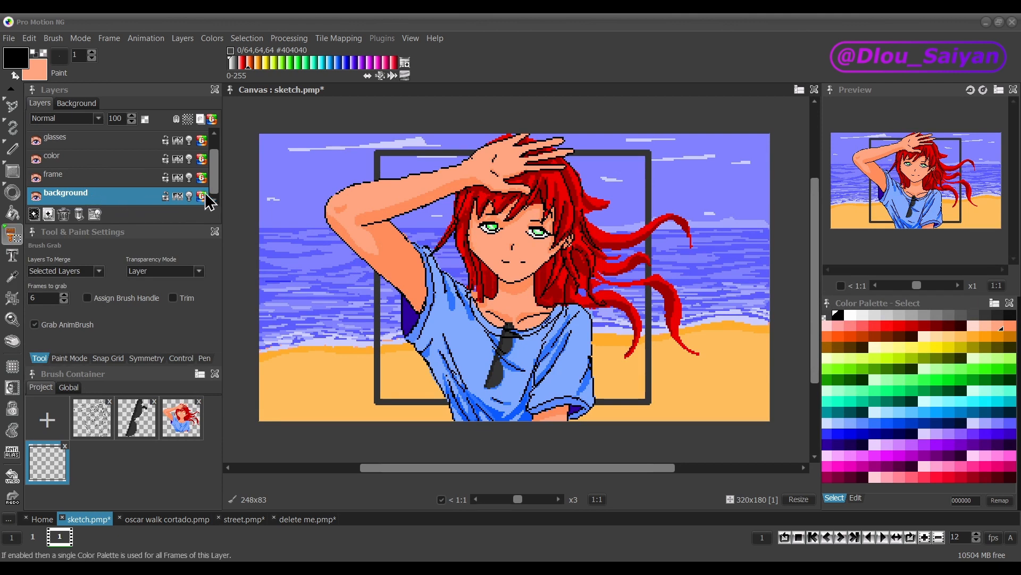
pyautogui.moveTo(216, 194); pyautogui.dragTo(216, 171)
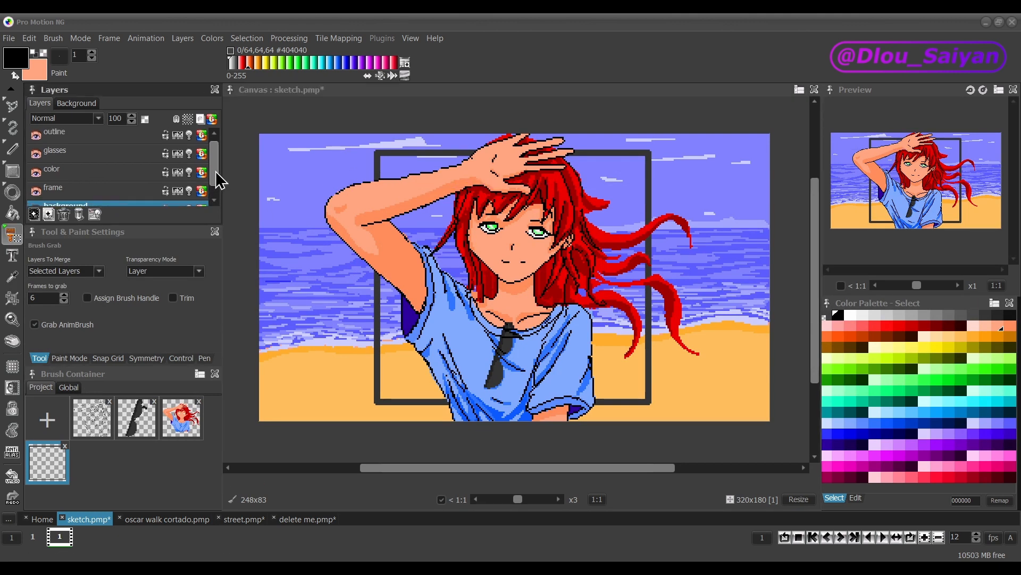
pyautogui.press('ctrl')
pyautogui.keyDown('ctrl'); pyautogui.click(76, 138); pyautogui.keyUp('ctrl')
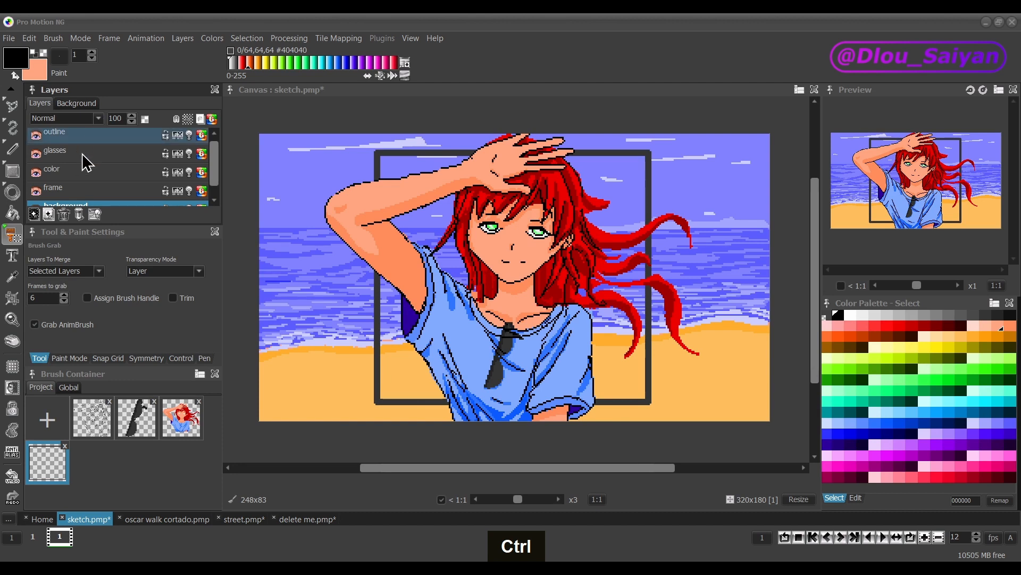
pyautogui.keyDown('ctrl'); pyautogui.click(86, 157); pyautogui.keyUp('ctrl')
pyautogui.keyDown('ctrl'); pyautogui.click(92, 180); pyautogui.keyUp('ctrl')
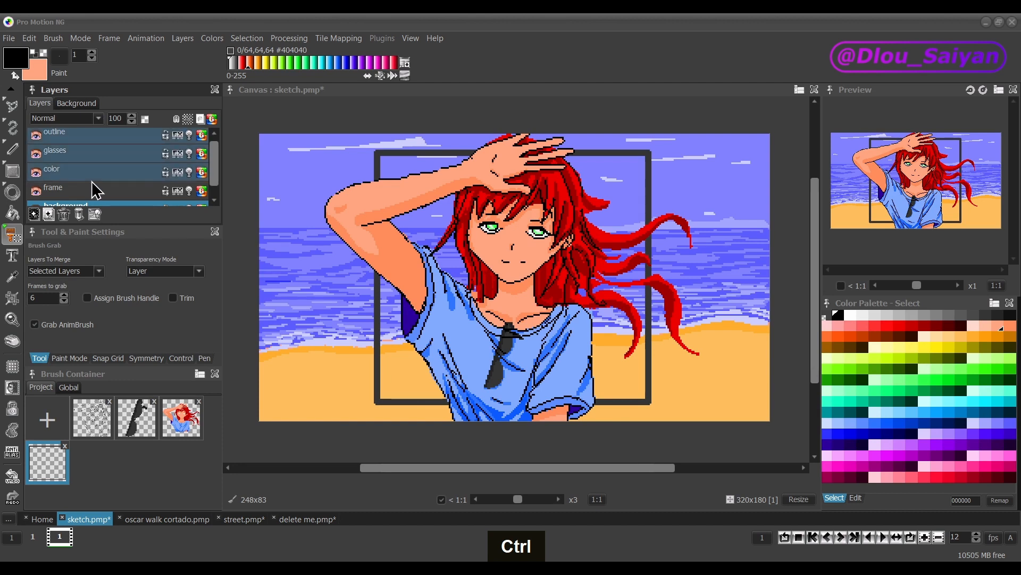
pyautogui.keyDown('ctrl'); pyautogui.click(108, 205); pyautogui.keyUp('ctrl')
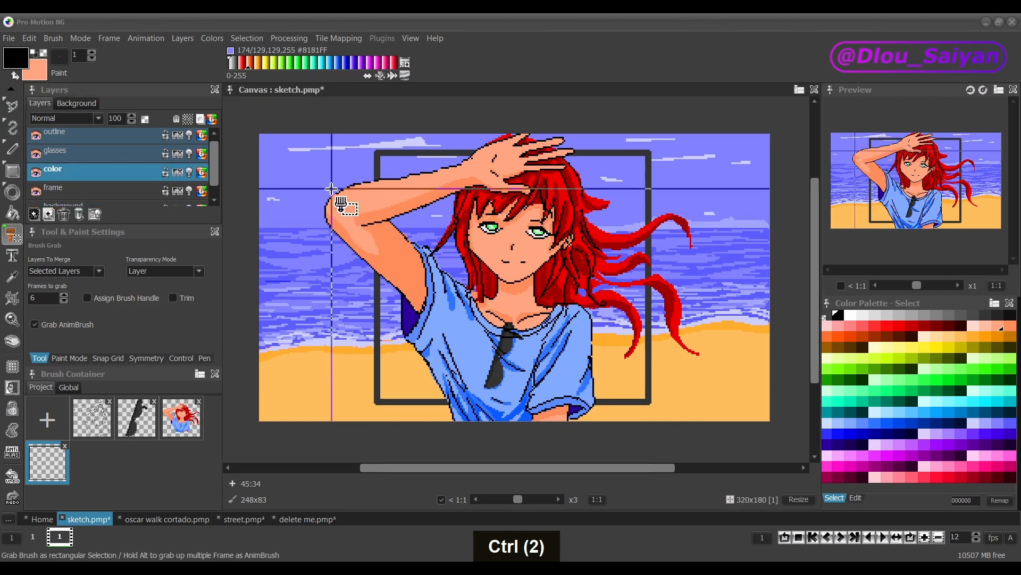
pyautogui.moveTo(304, 169); pyautogui.dragTo(701, 337)
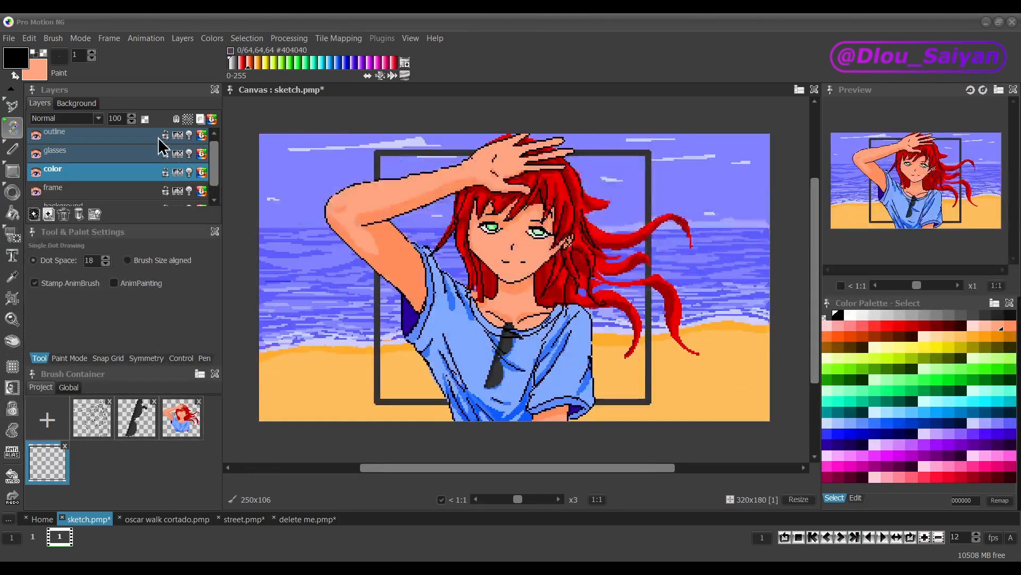
pyautogui.click(113, 140)
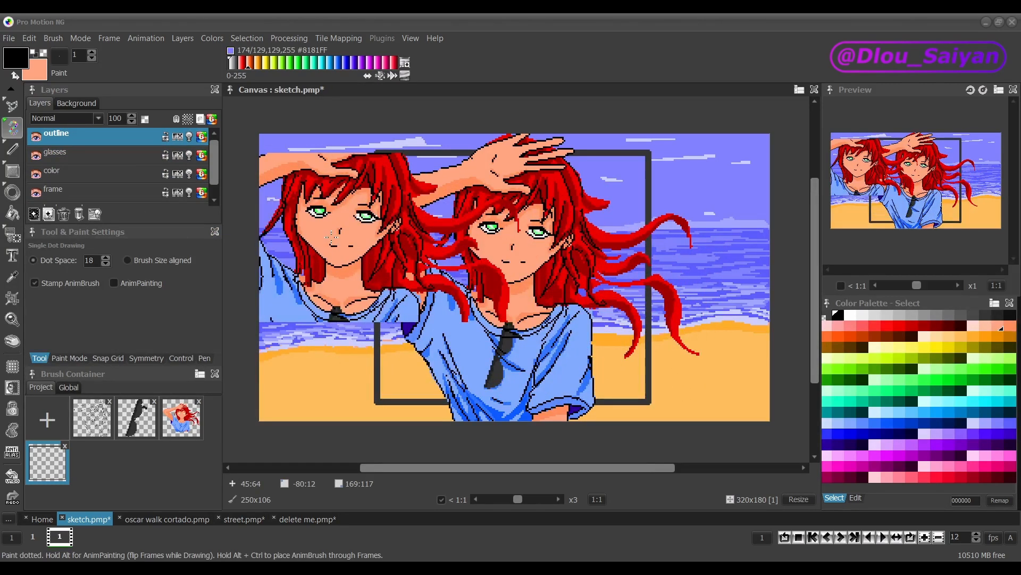
# - Hide the frame and color layers and grab a rectangular brush about 227 by 149 pixels with Layers To Merge set to Visible Layers
pyautogui.press('b')
pyautogui.click(63, 271)
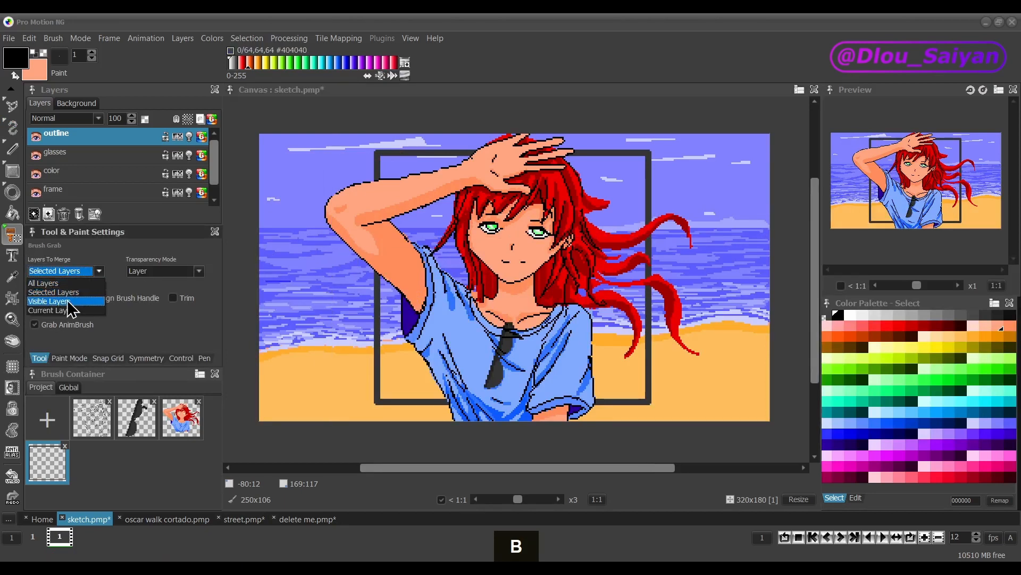
pyautogui.click(68, 301)
pyautogui.moveTo(217, 177); pyautogui.dragTo(213, 185)
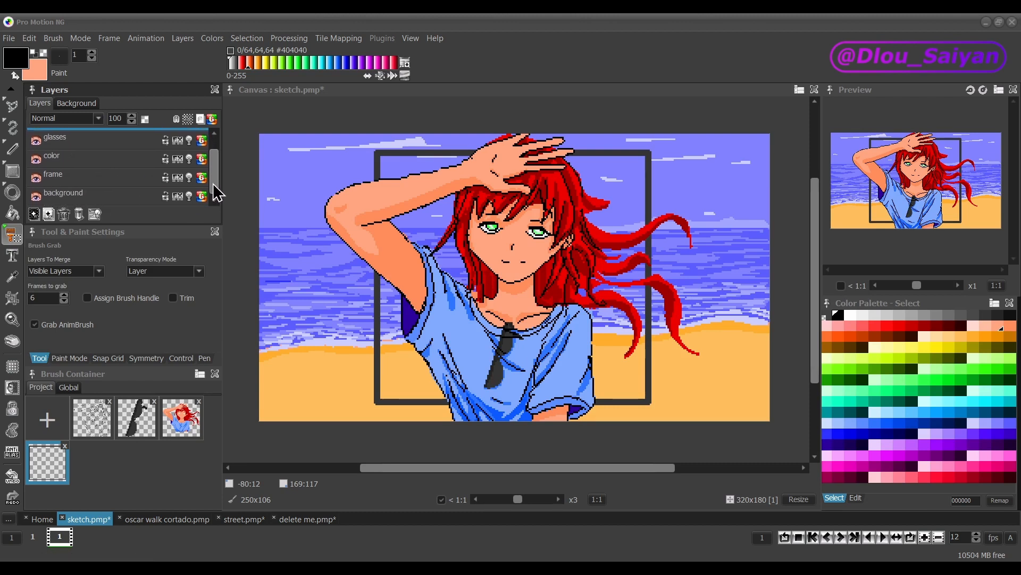
pyautogui.click(36, 179)
pyautogui.click(35, 159)
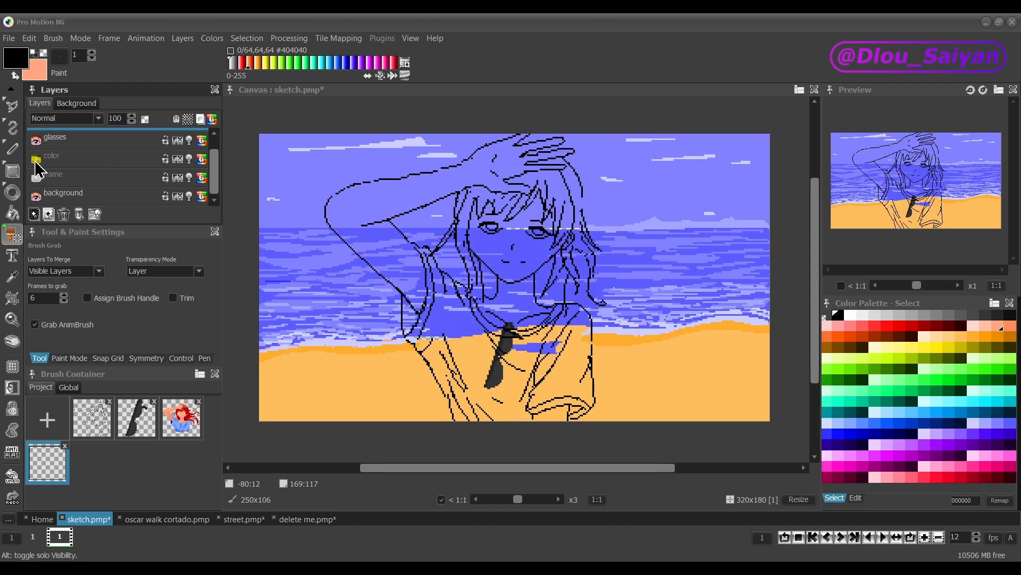
pyautogui.moveTo(215, 181); pyautogui.dragTo(216, 171)
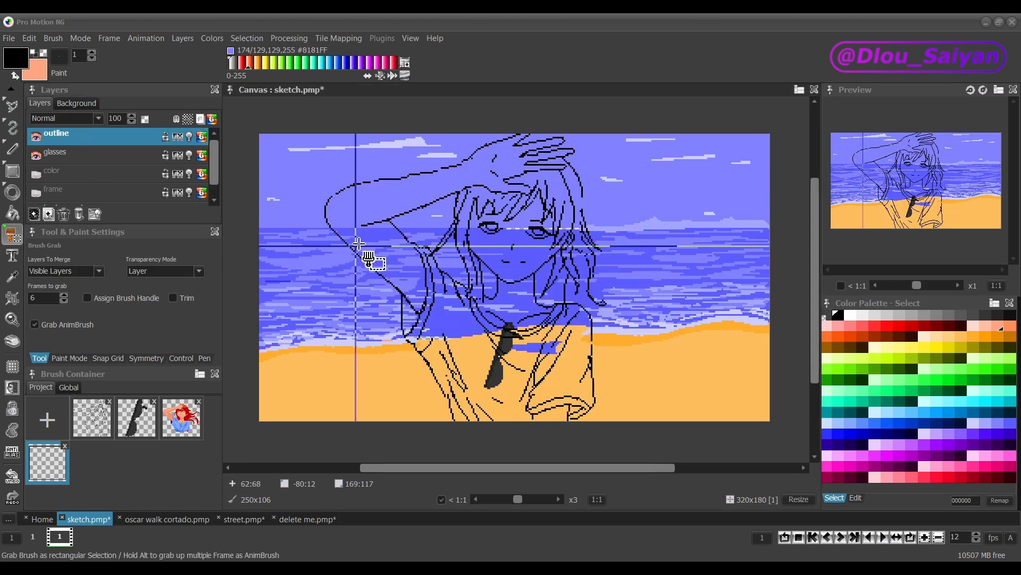
pyautogui.moveTo(305, 156); pyautogui.dragTo(465, 295)
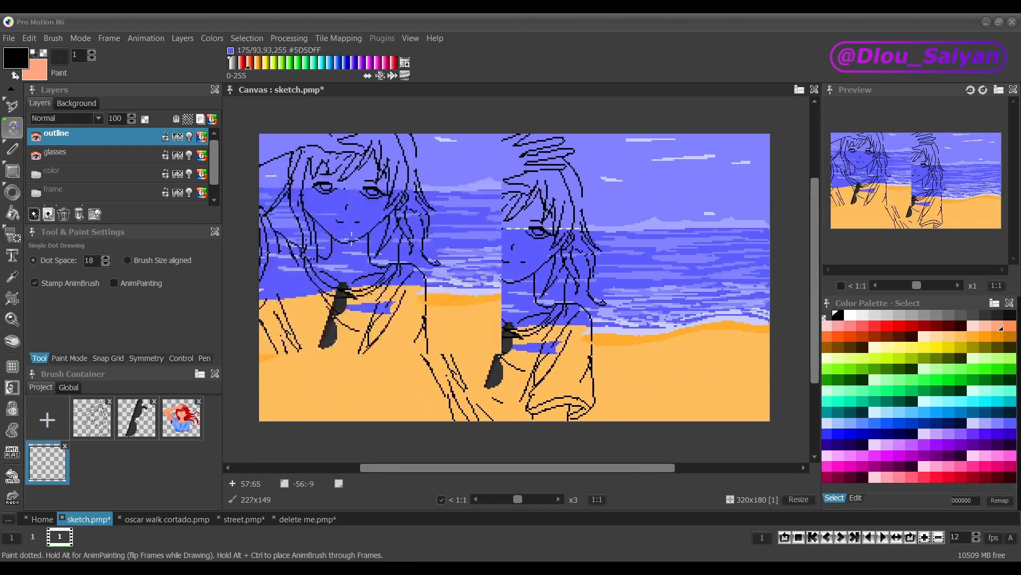
# - Show the color and frame layers again and store the visible-layers brush in the project Brush Container
pyautogui.click(36, 174)
pyautogui.click(38, 192)
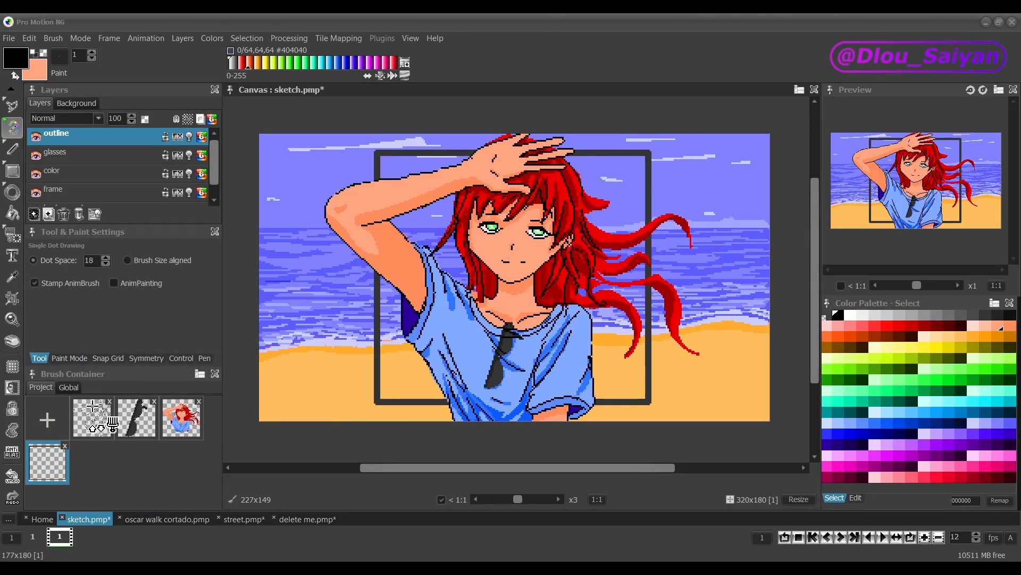
pyautogui.click(40, 411)
# - Set Layers To Merge to Current Layer and grab the figure from the color layer as a brush about 240 by 115 pixels
pyautogui.press('b')
pyautogui.press('b')
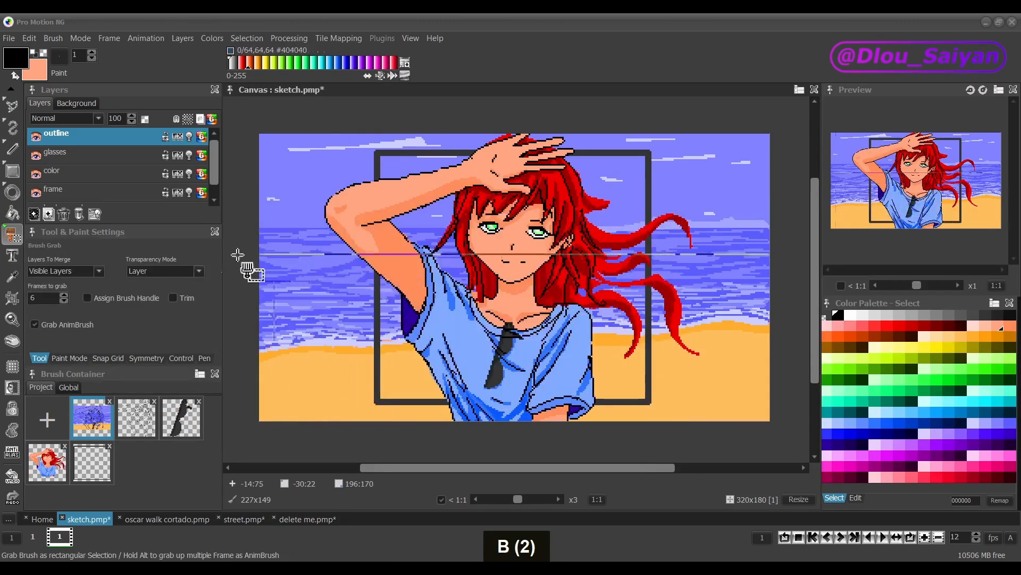
pyautogui.click(85, 271)
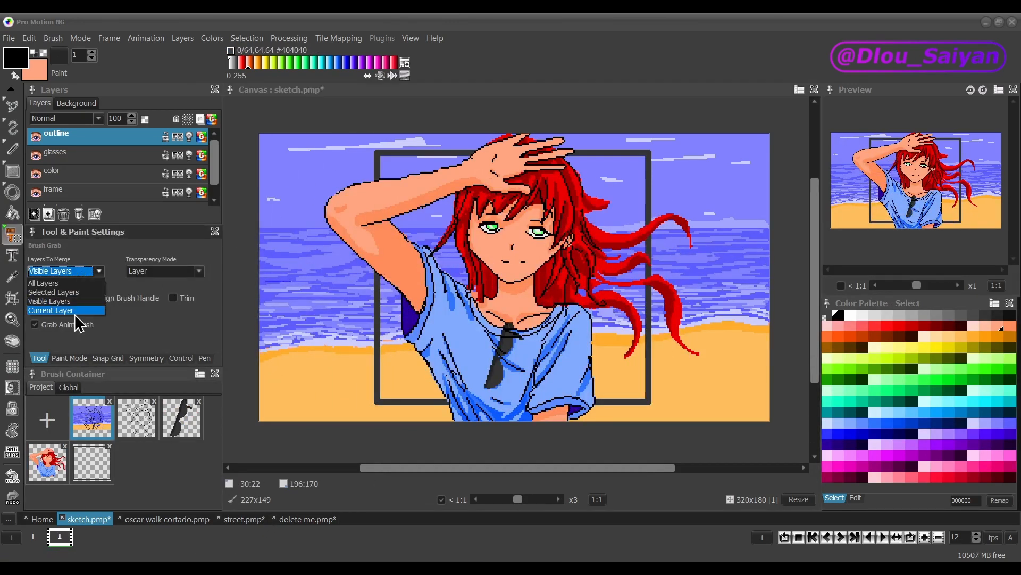
pyautogui.click(75, 310)
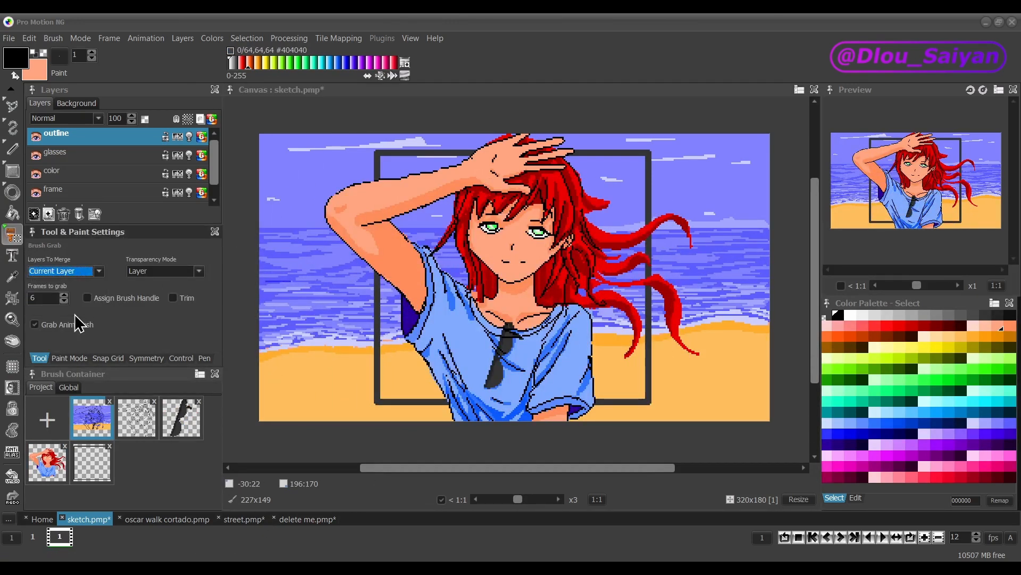
pyautogui.click(92, 178)
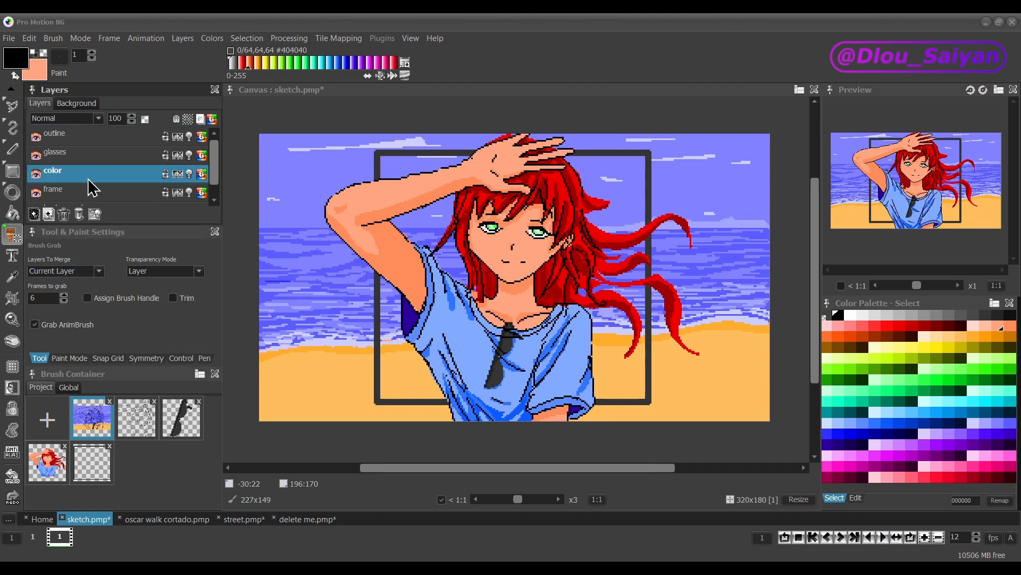
pyautogui.click(92, 158)
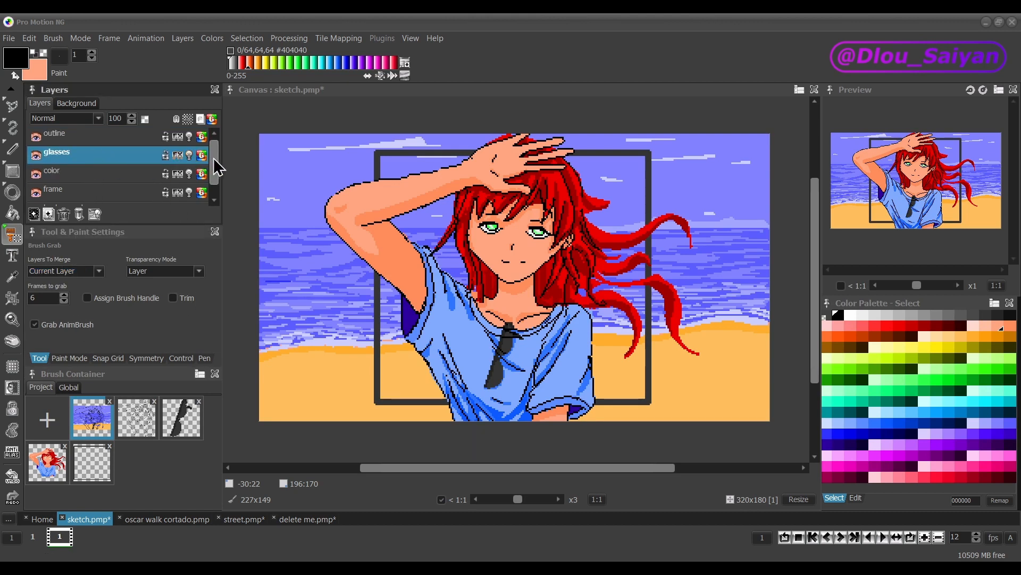
pyautogui.click(72, 177)
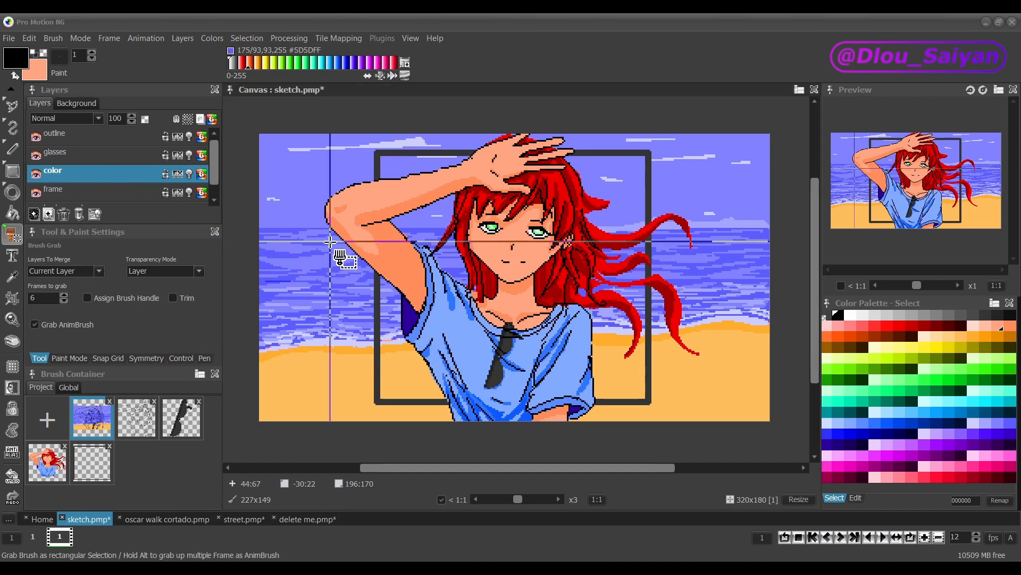
pyautogui.moveTo(302, 168); pyautogui.dragTo(570, 335)
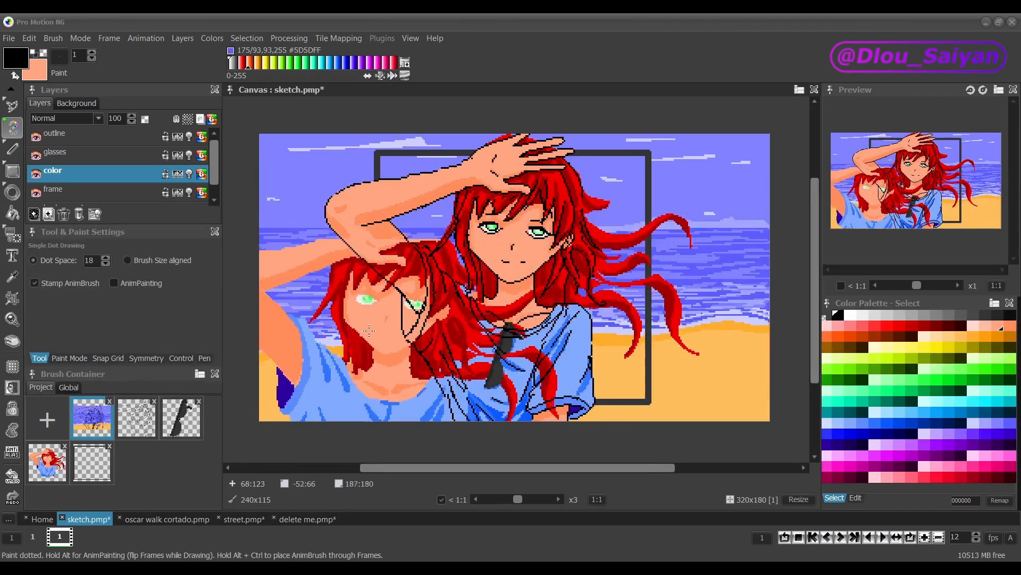
# - Store the current-layer figure brush in the project Brush Container and return to the single-pixel brush
pyautogui.click(48, 421)
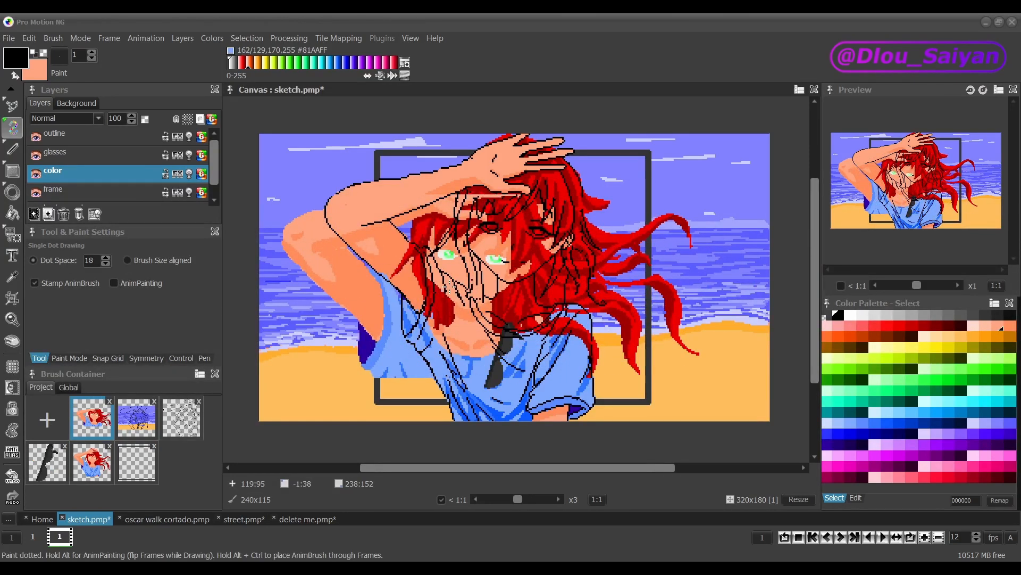
pyautogui.press('.')
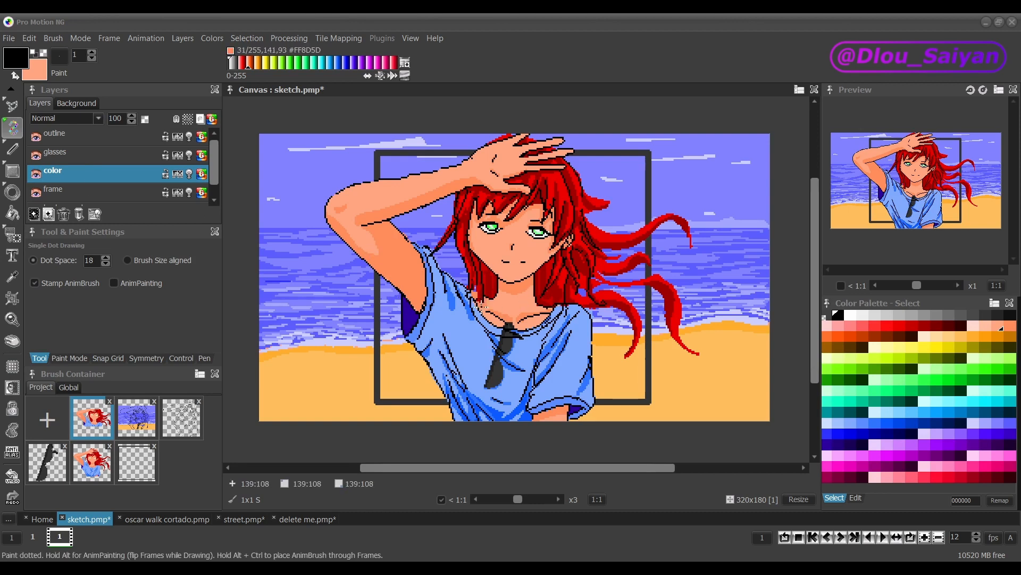
# - Activate the rectangular brush grab and choose Layer as its Transparency Mode
pyautogui.press('b')
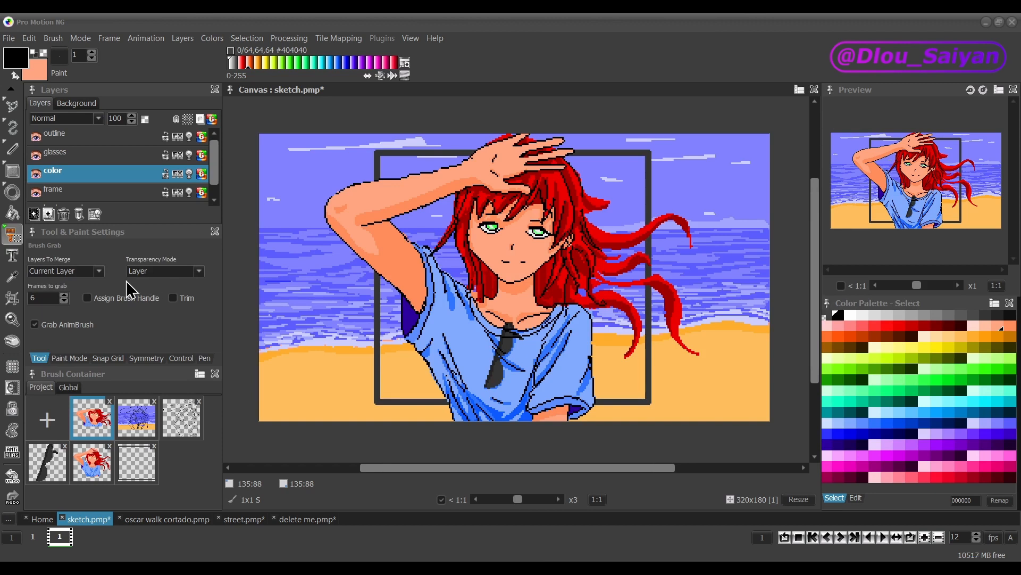
pyautogui.click(157, 271)
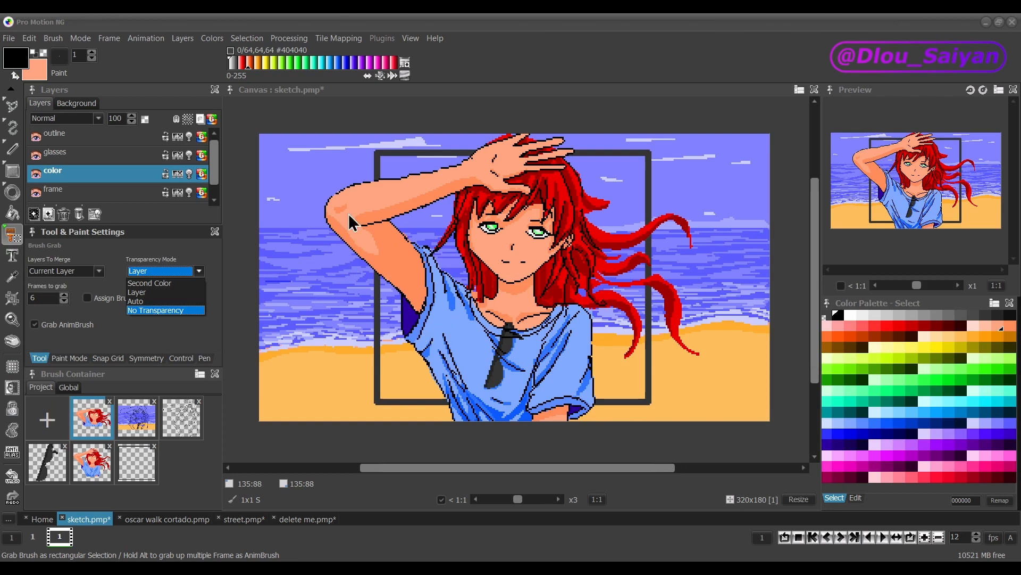
pyautogui.click(149, 294)
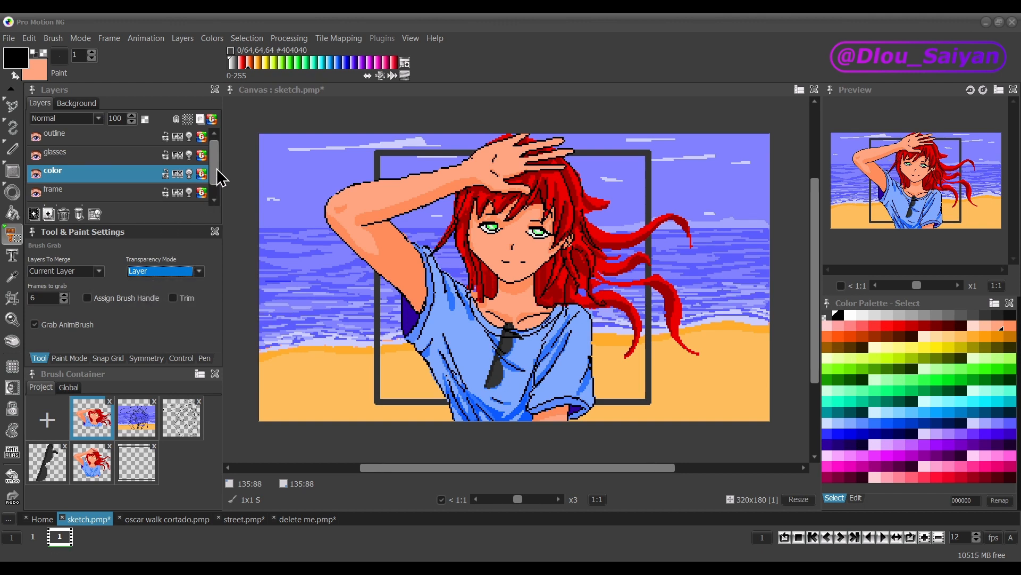
# - Make transparency the second color and black the first color
pyautogui.click(43, 54)
pyautogui.click(43, 53)
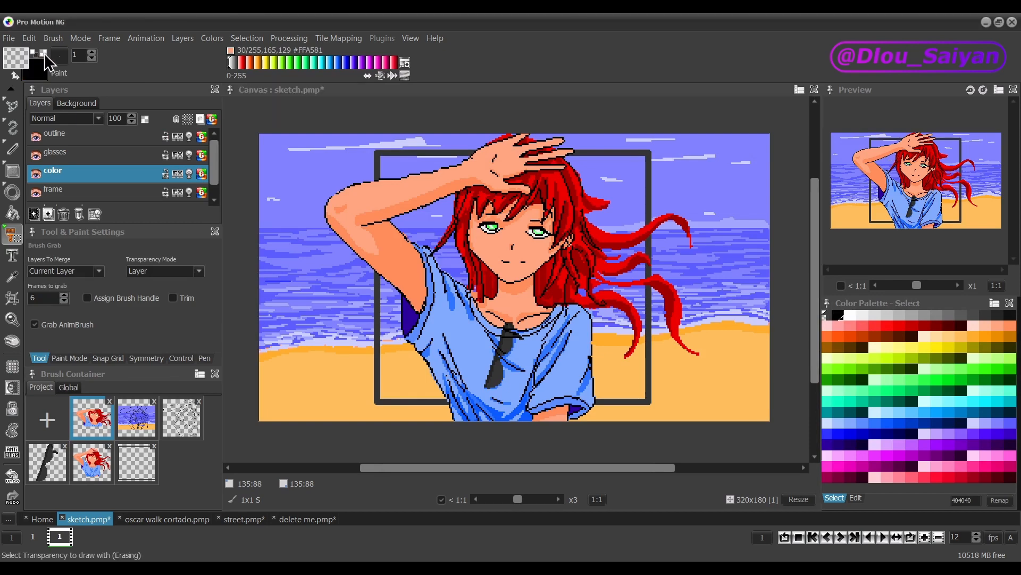
pyautogui.click(13, 75)
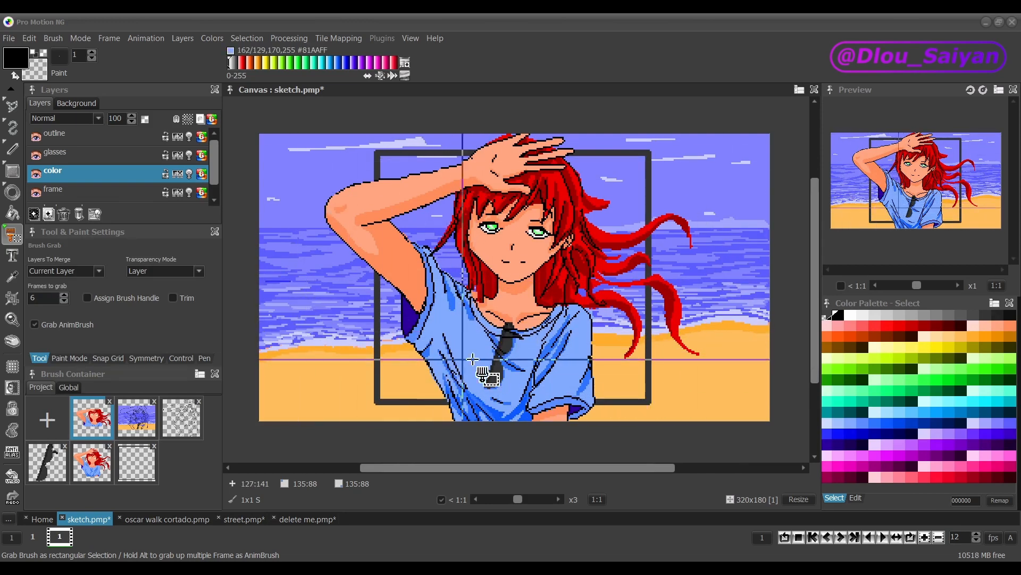
# - Inspect the Transparent Color setting and its palette in the color layer's properties
pyautogui.doubleClick(106, 185)
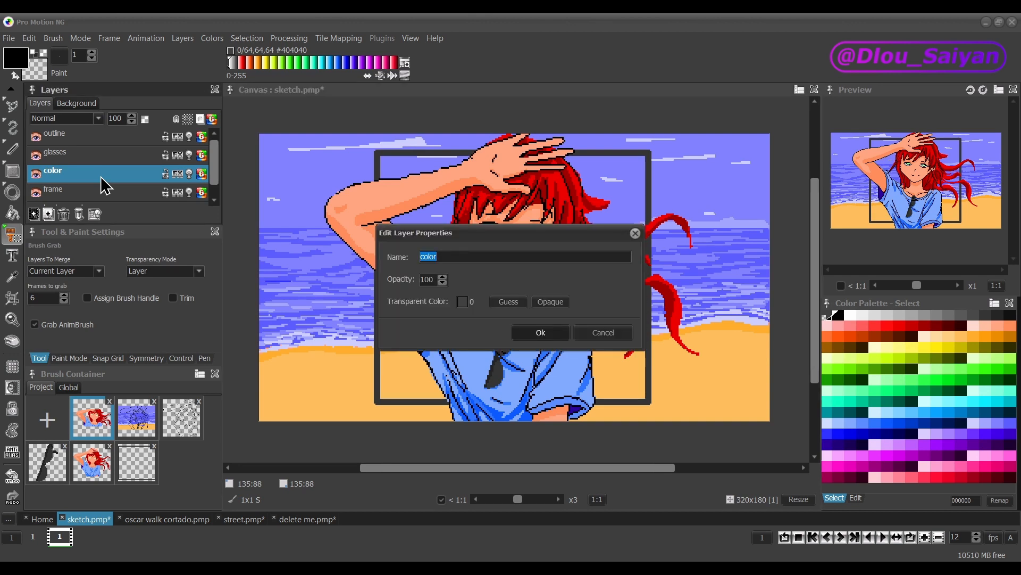
pyautogui.click(463, 302)
pyautogui.click(462, 301)
pyautogui.click(463, 302)
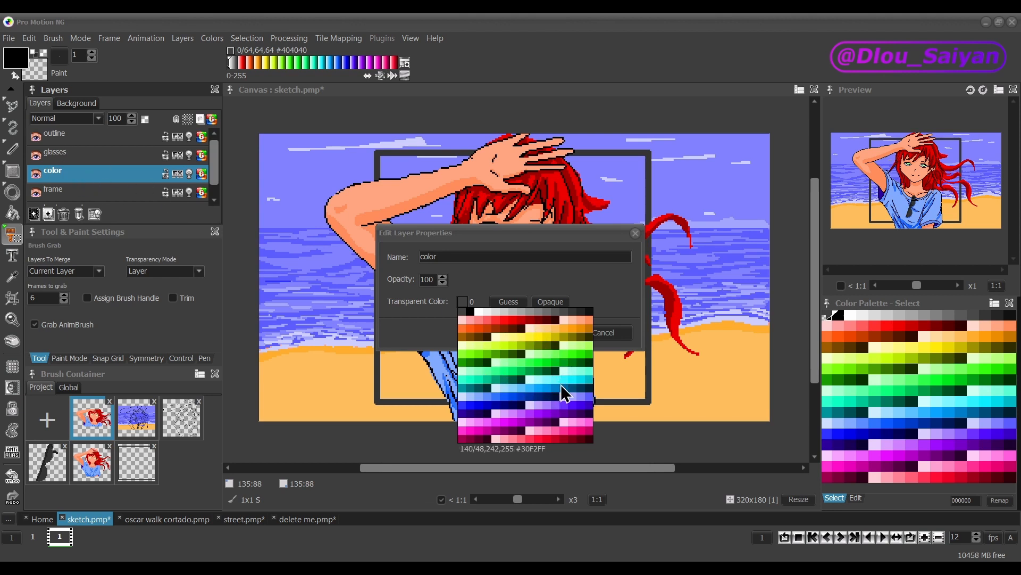
pyautogui.click(215, 289)
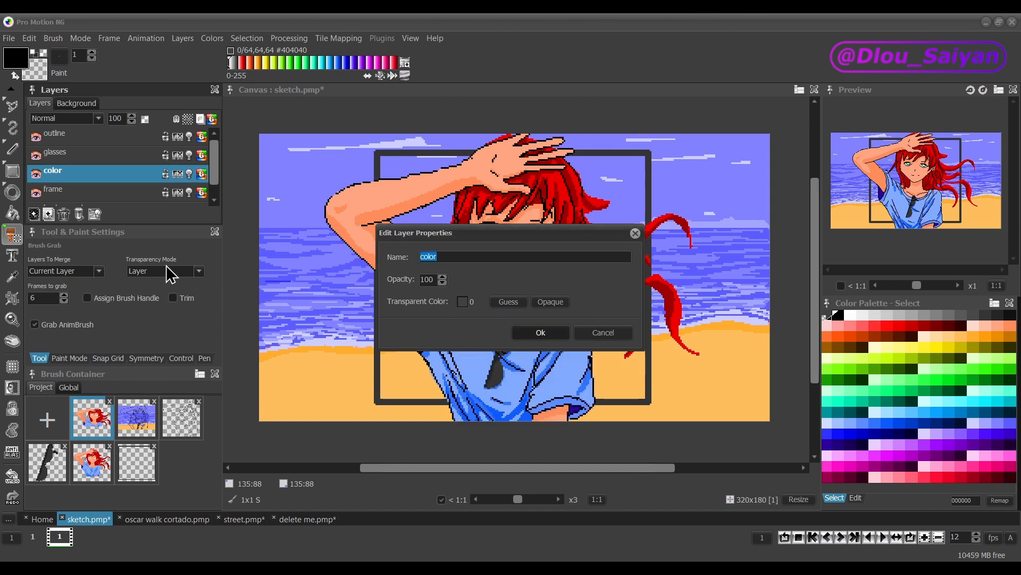
pyautogui.press('Return')
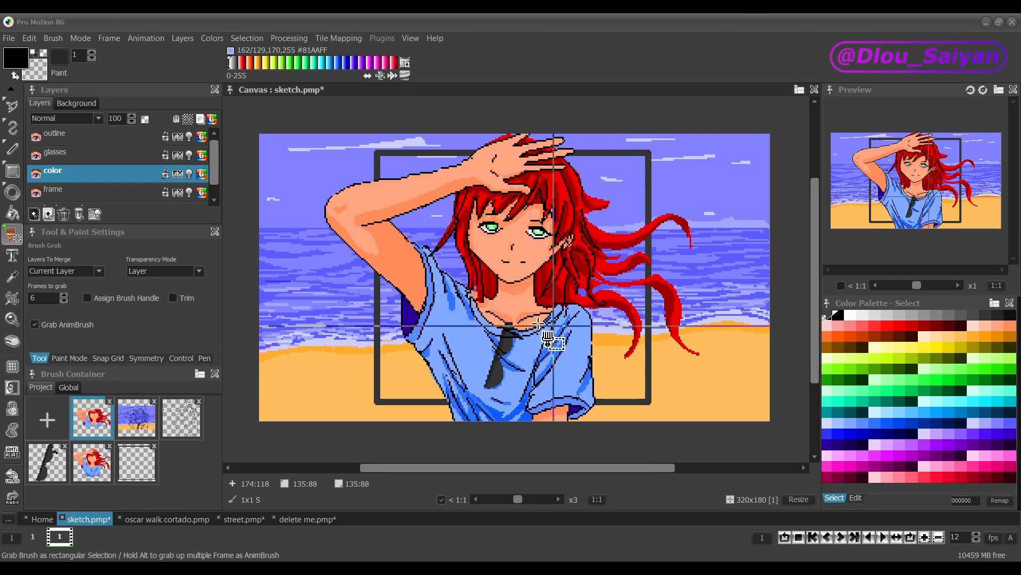
# - Select Layer as the Transparency Mode and hide the background and frame layers
pyautogui.click(139, 271)
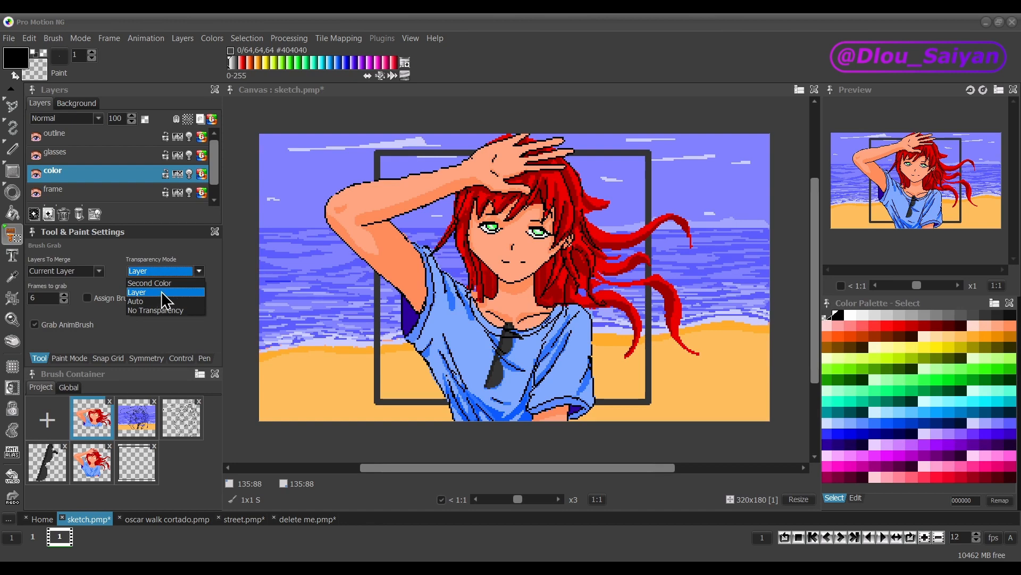
pyautogui.click(149, 292)
pyautogui.scroll(-1, 42, 196)
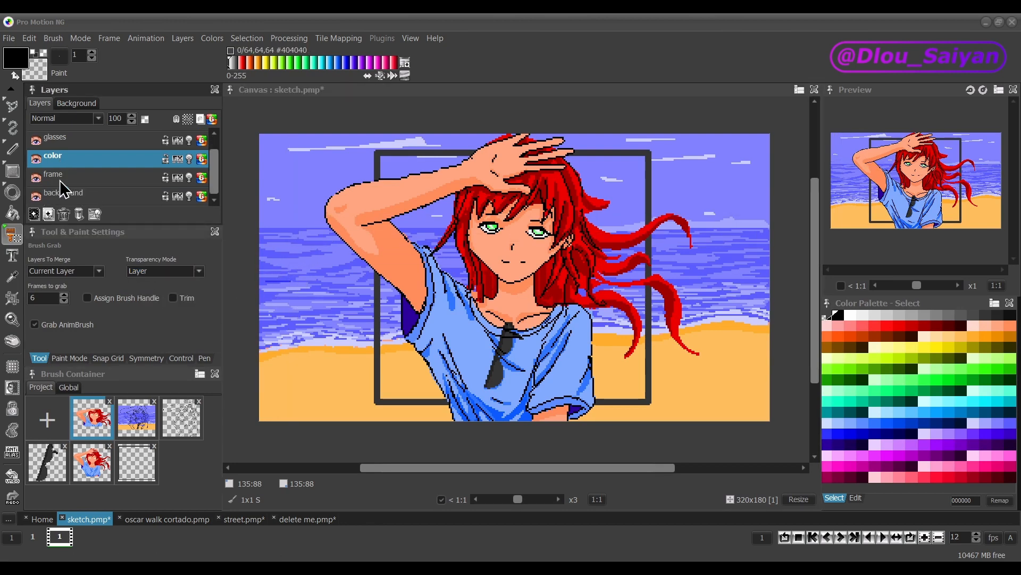
pyautogui.click(36, 196)
pyautogui.click(36, 177)
pyautogui.scroll(1, 48, 184)
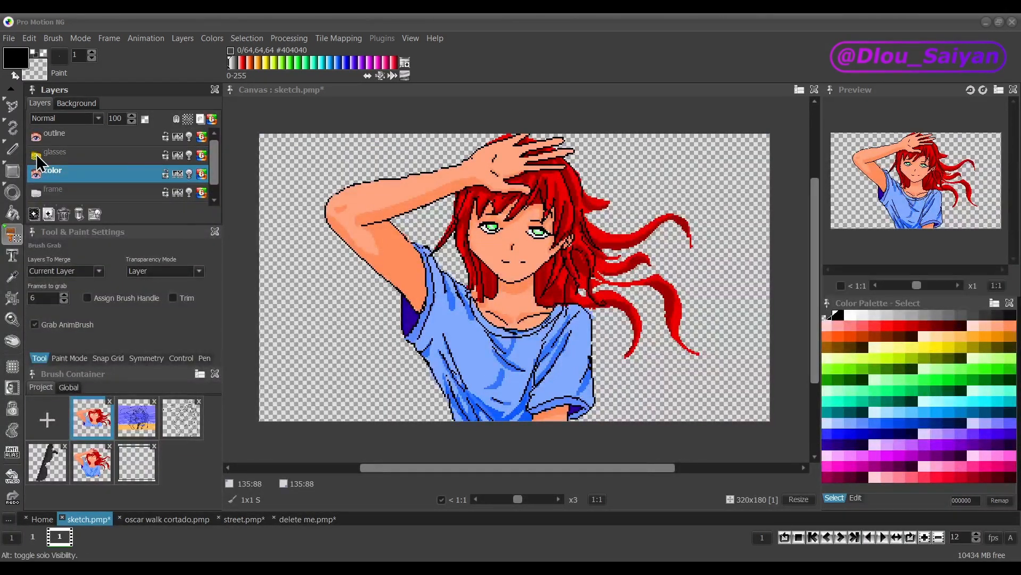
# - Select the outline, glasses and color layers and grab them as a brush about 217 by 84 pixels with Layers To Merge set to Selected Layers
pyautogui.keyDown('shift'); pyautogui.click(74, 138); pyautogui.keyUp('shift')
pyautogui.click(58, 270)
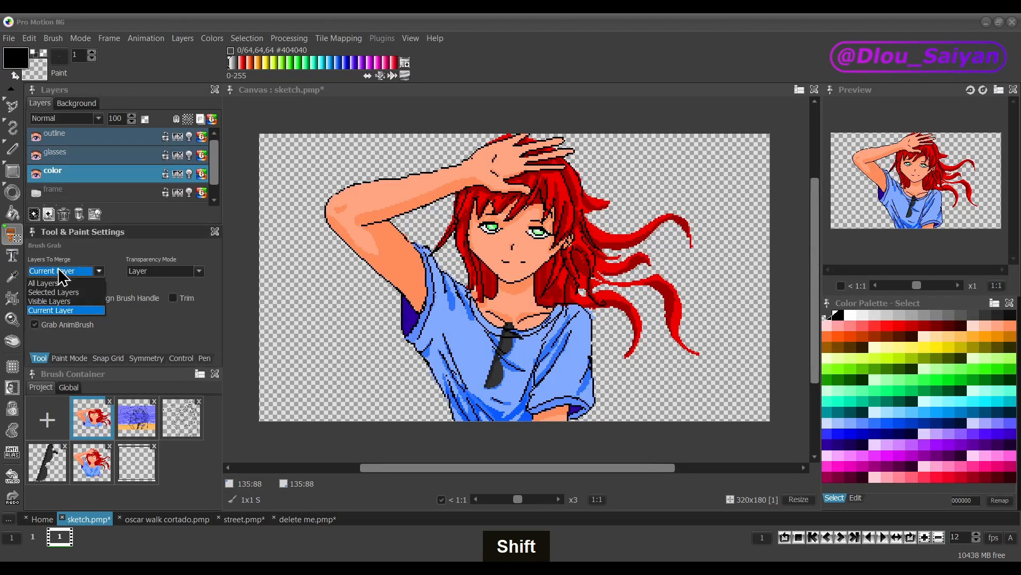
pyautogui.click(69, 293)
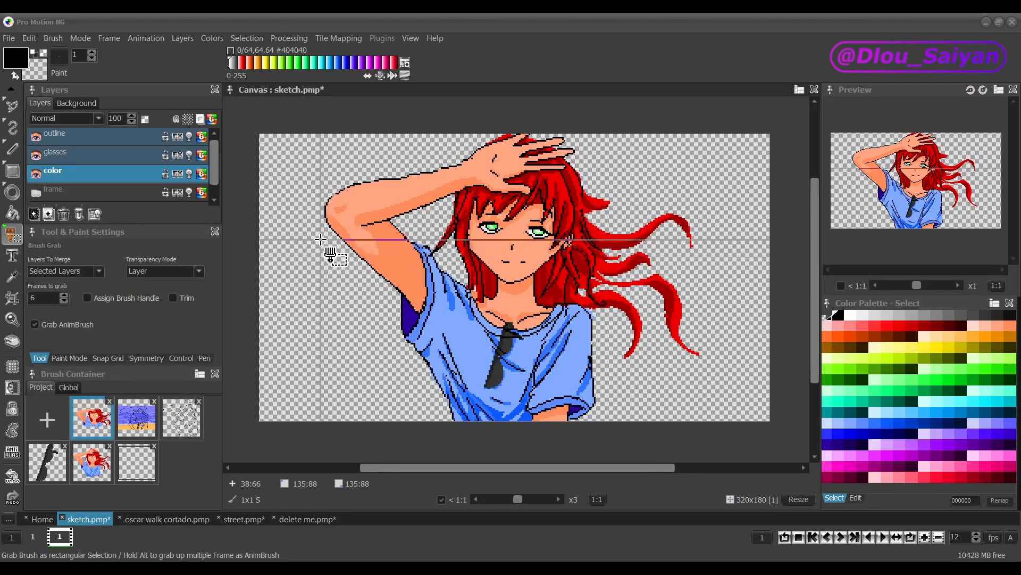
pyautogui.press('b')
pyautogui.moveTo(288, 186); pyautogui.dragTo(633, 319)
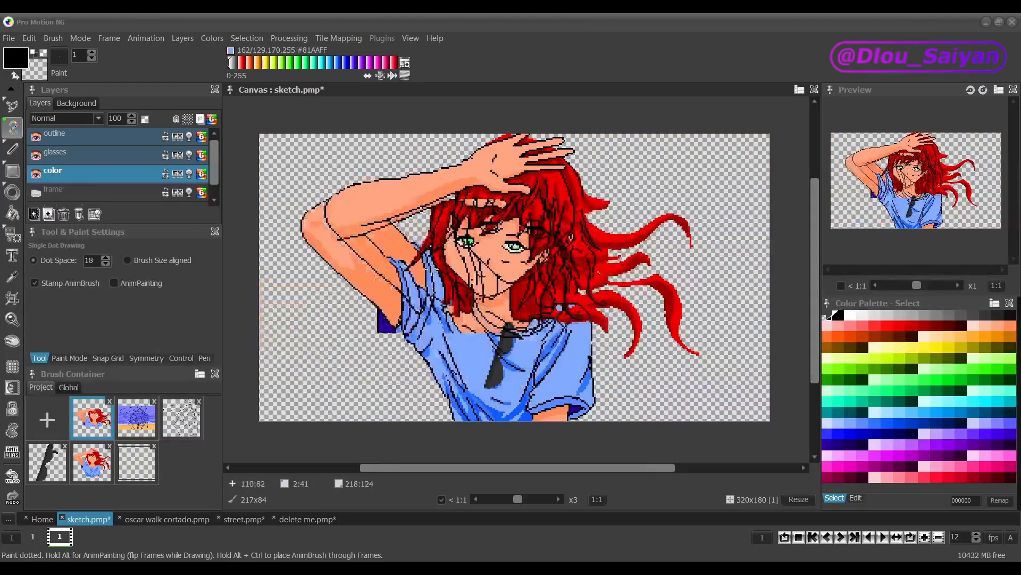
# - Set the brush grab's Transparency Mode to Second Color and pick the face's light skin tone as the second color
pyautogui.press('b')
pyautogui.press('b')
pyautogui.click(165, 271)
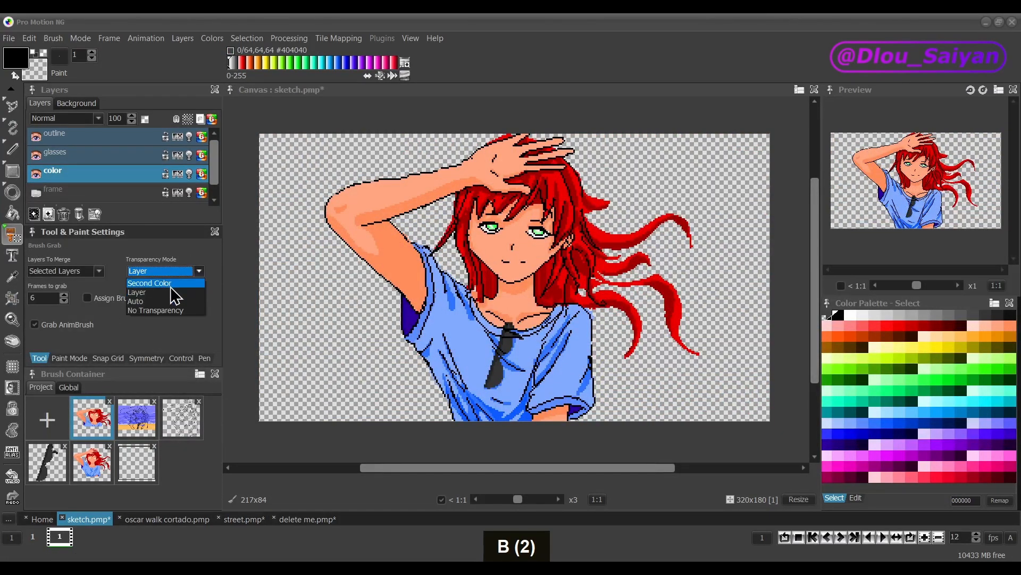
pyautogui.click(170, 284)
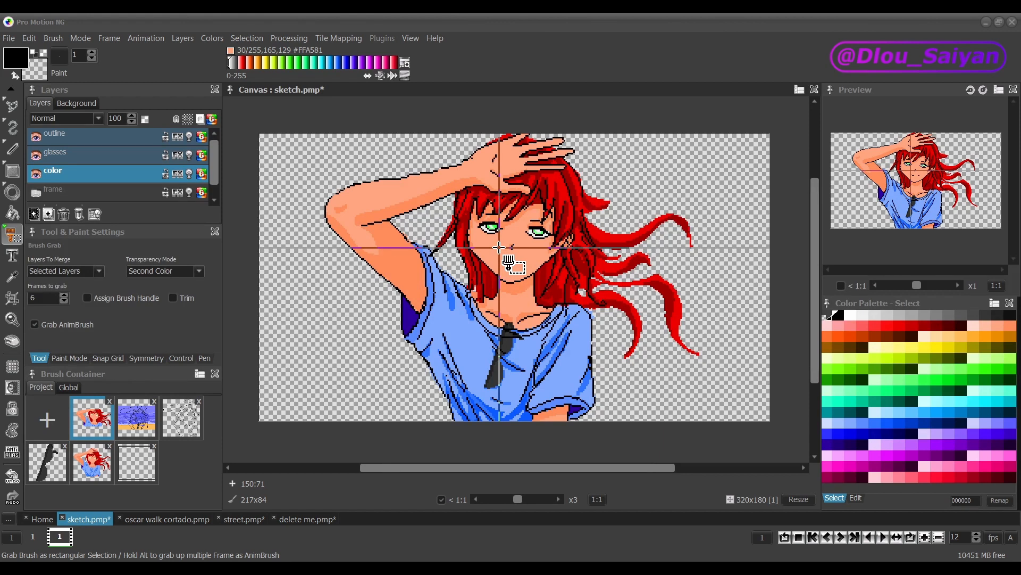
pyautogui.press('ctrl')
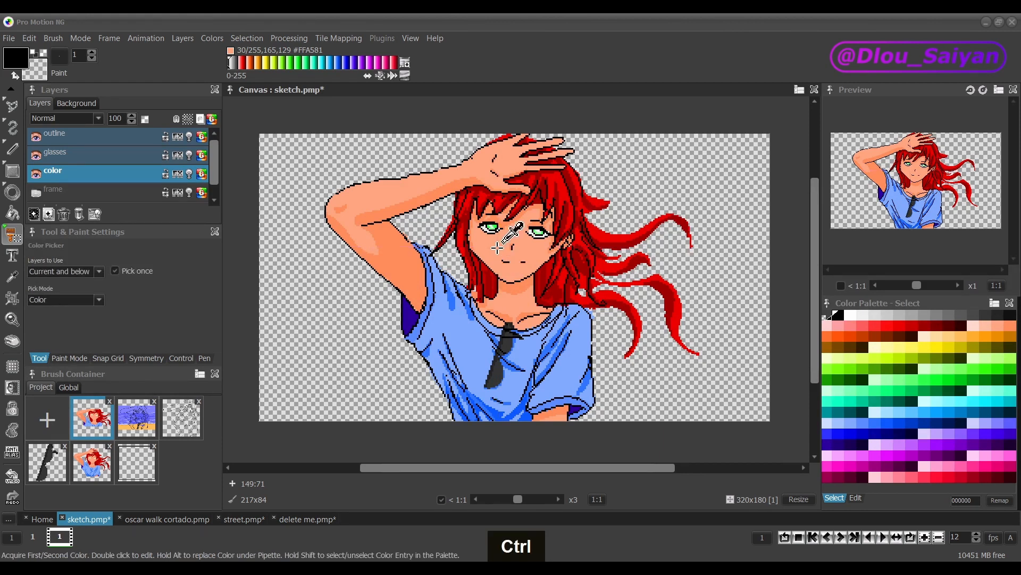
pyautogui.rightClick(497, 248)
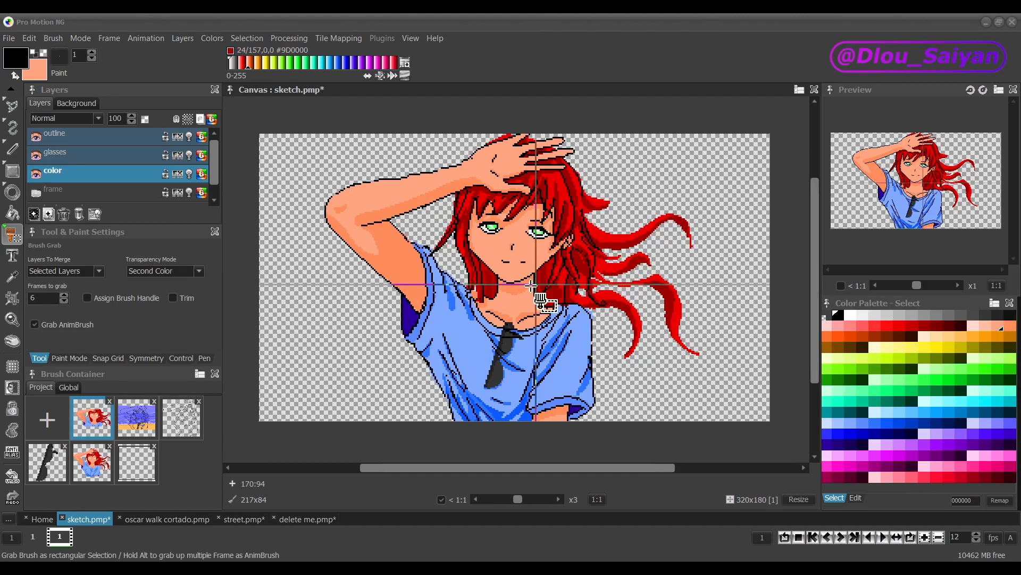
# - Grab the figure as a brush about 271 by 115 pixels, store it in the project Brush Container and undo the canvas stamps
pyautogui.moveTo(513, 262); pyautogui.dragTo(717, 346)
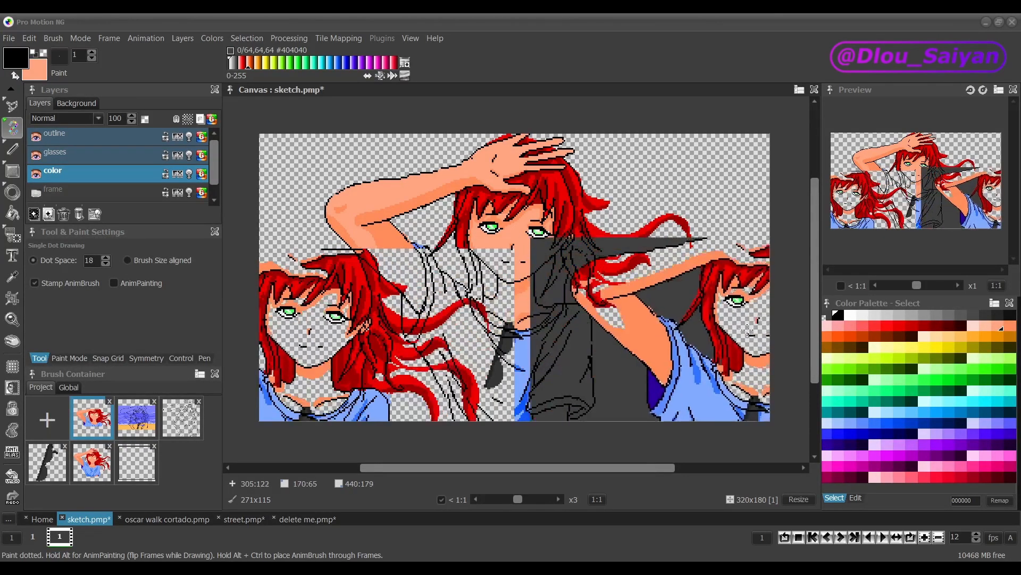
pyautogui.click(50, 424)
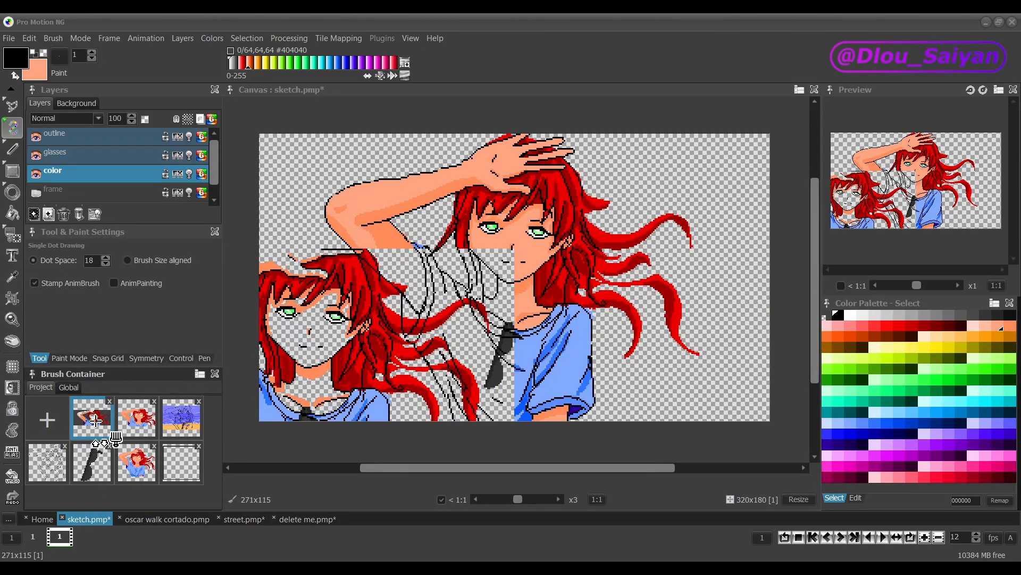
pyautogui.hotkey('ctrl', 'z')
pyautogui.hotkey('ctrl', 'z')
# - Grab the nose as a 17 by 11 pixel brush with Transparency Mode set to Auto and store it in the project Brush Container
pyautogui.press('b')
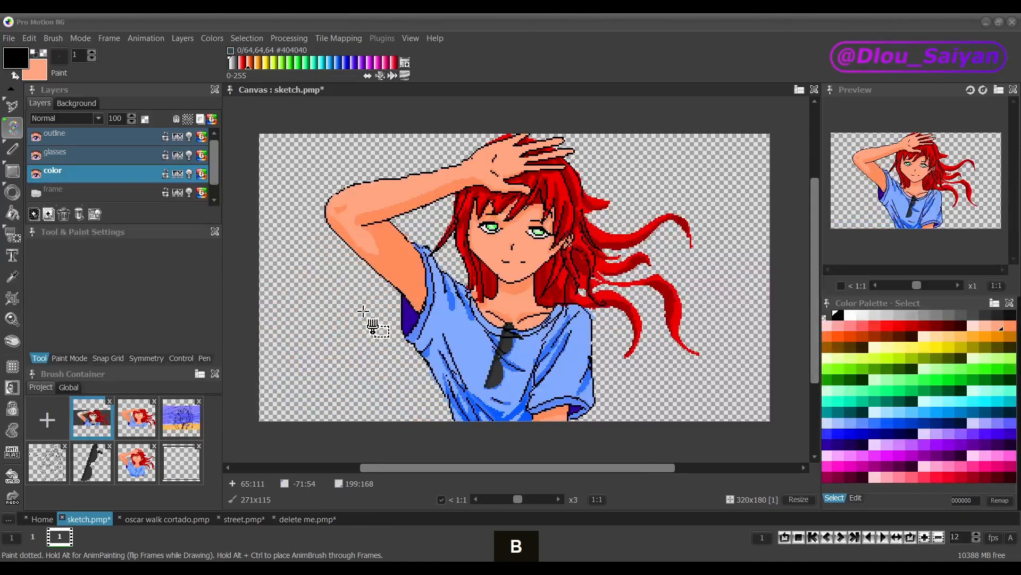
pyautogui.click(176, 271)
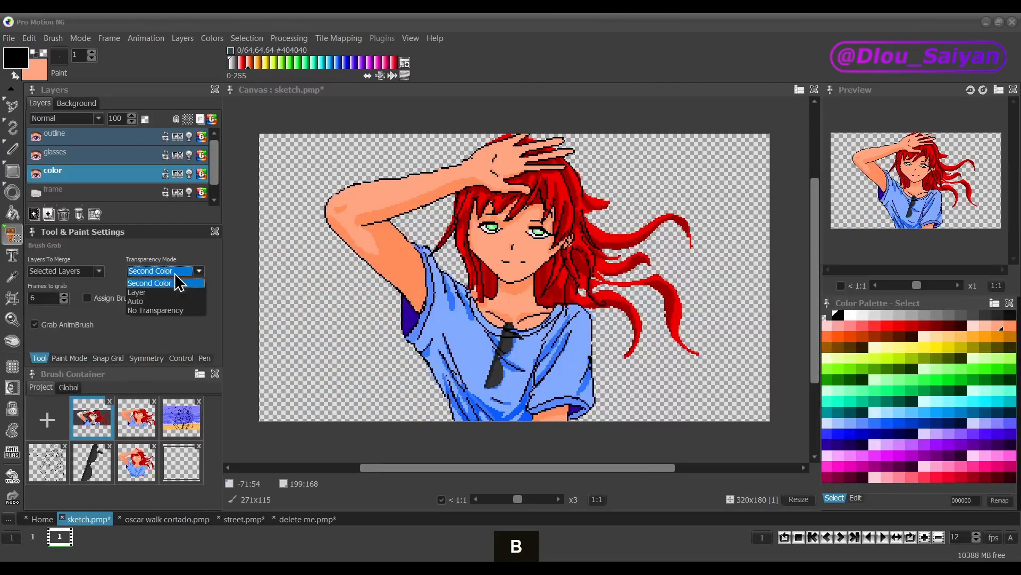
pyautogui.click(168, 302)
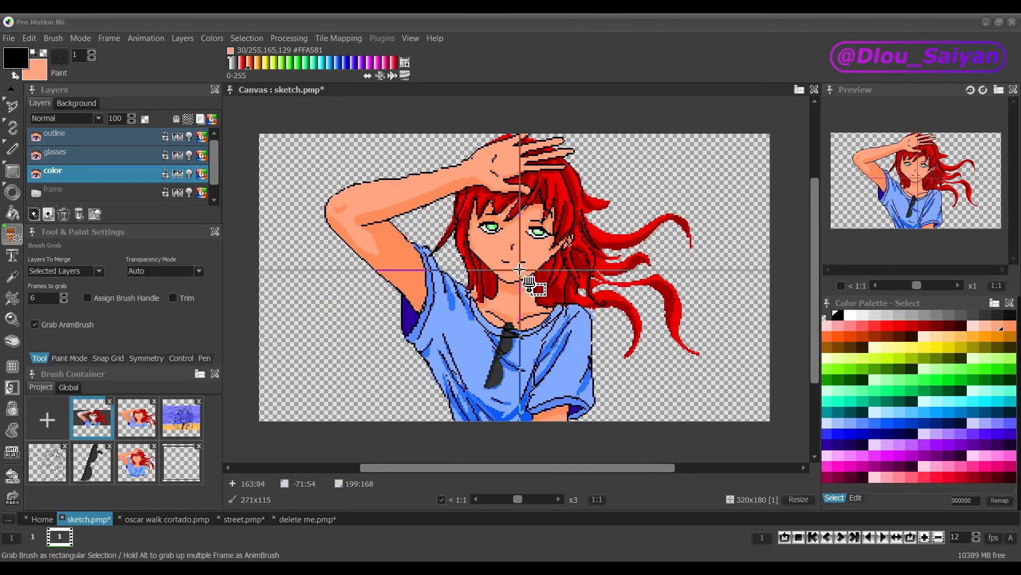
pyautogui.scroll(2, 509, 257)
pyautogui.scroll(4, 508, 257)
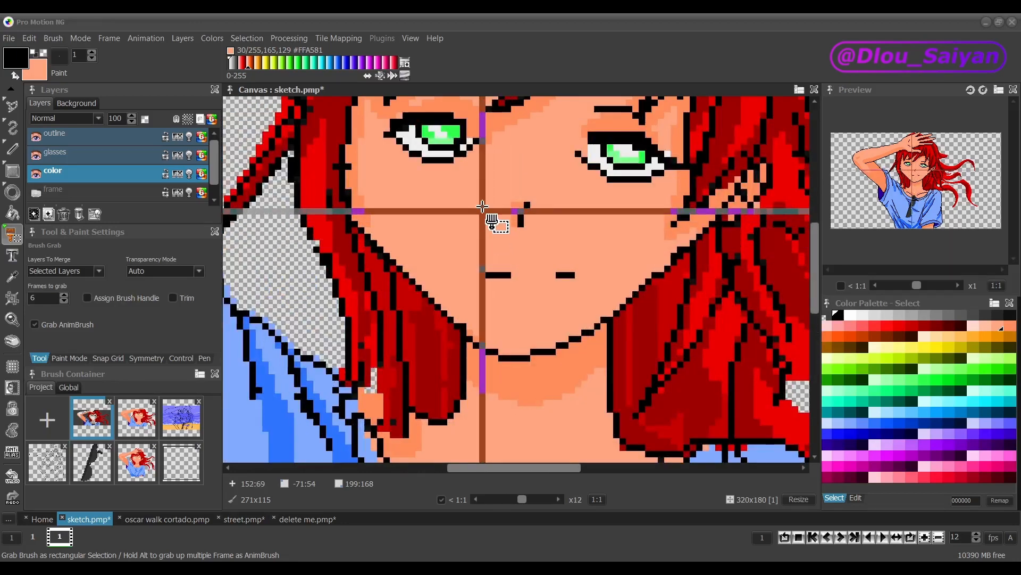
pyautogui.moveTo(552, 229)
pyautogui.mouseDown()
pyautogui.moveTo(569, 246)
pyautogui.moveTo(486, 210)
pyautogui.moveTo(468, 181)
pyautogui.moveTo(564, 246)
pyautogui.mouseUp()
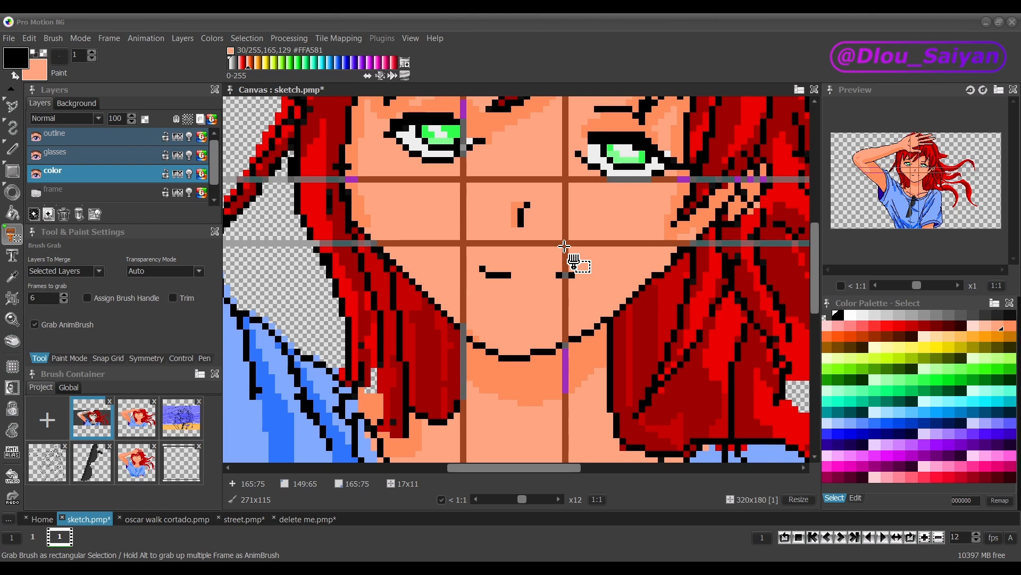
pyautogui.moveTo(564, 245); pyautogui.dragTo(565, 247)
pyautogui.scroll(-2, 564, 246)
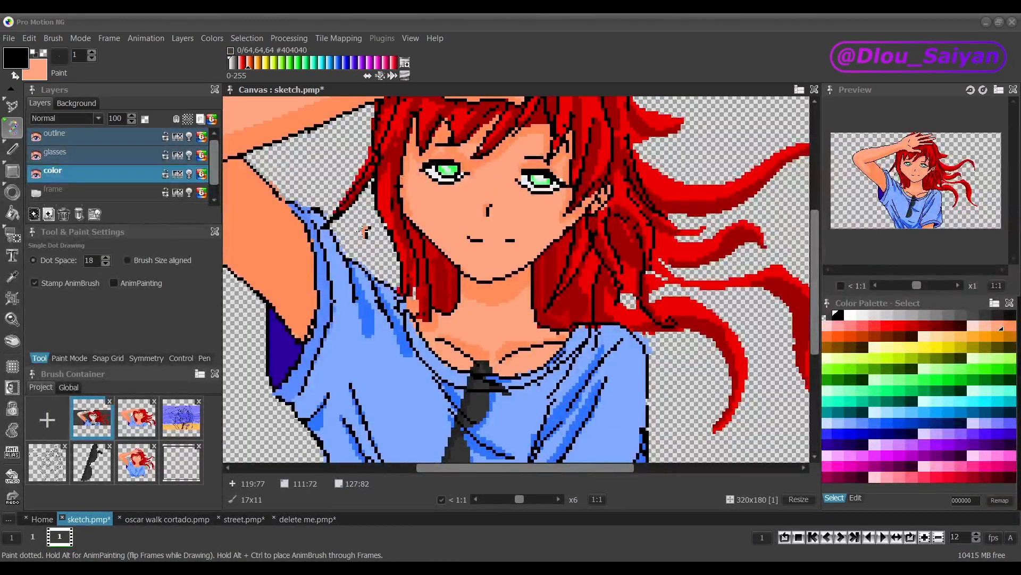
pyautogui.scroll(2, 364, 232)
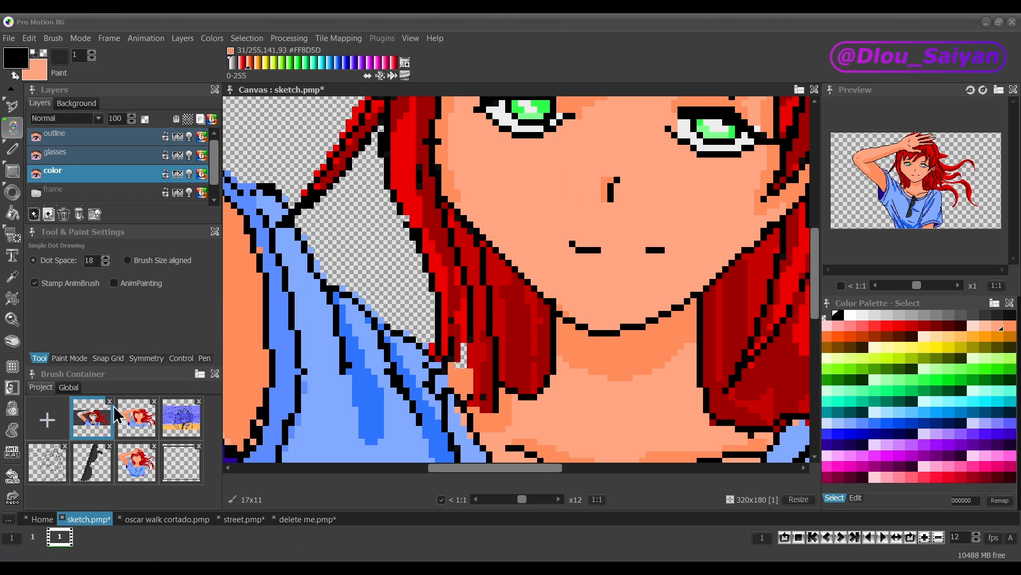
pyautogui.click(46, 419)
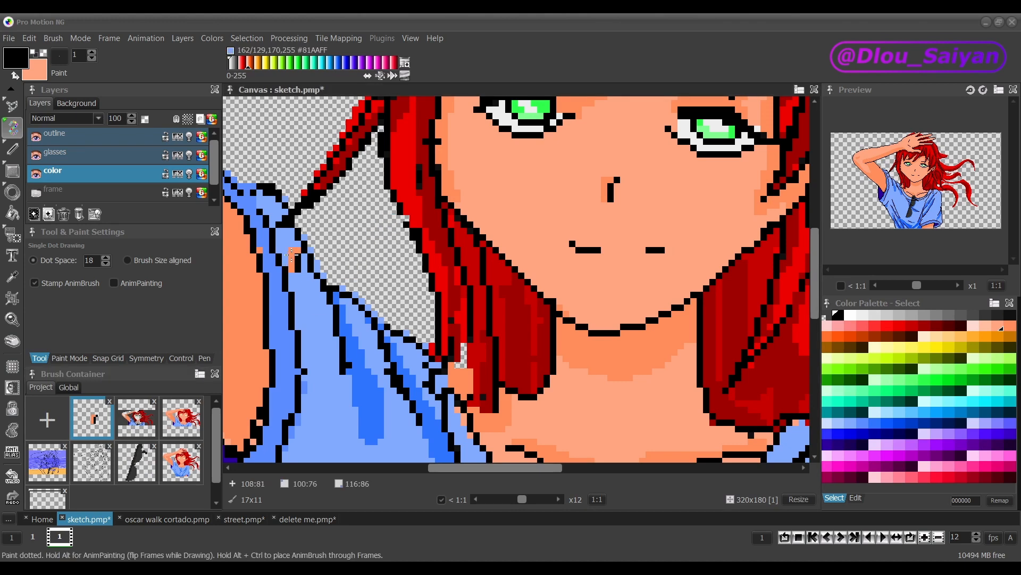
# - Grab the upper figure as a 258 by 86 pixel brush with Transparency Mode set to No Transparency and stamp it over the lower body
pyautogui.press('b')
pyautogui.click(177, 273)
pyautogui.click(177, 312)
pyautogui.scroll(-5, 469, 325)
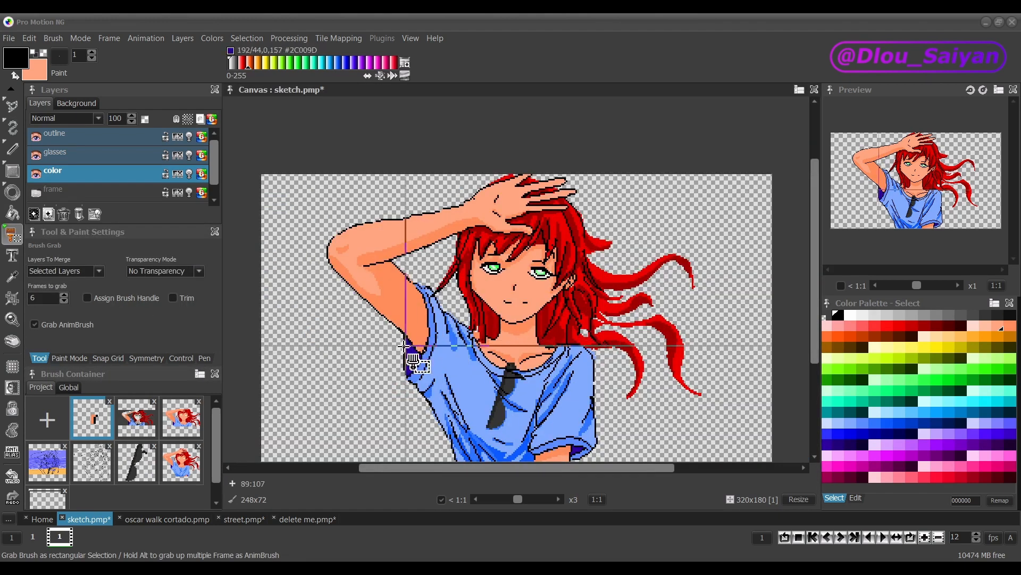
pyautogui.moveTo(311, 216)
pyautogui.mouseDown()
pyautogui.moveTo(416, 295)
pyautogui.moveTo(712, 375)
pyautogui.moveTo(722, 352)
pyautogui.mouseUp()
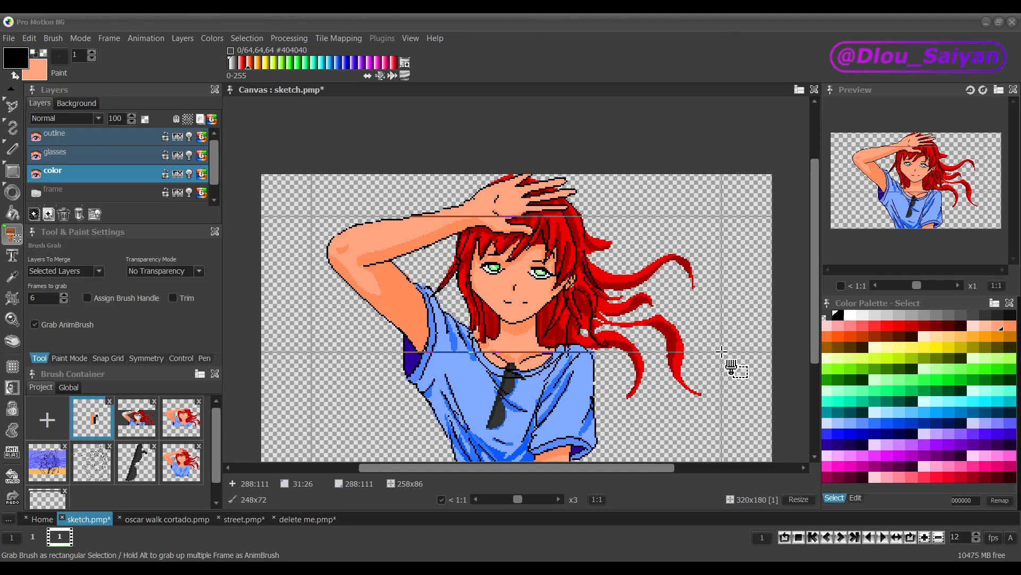
pyautogui.moveTo(722, 352); pyautogui.dragTo(722, 352)
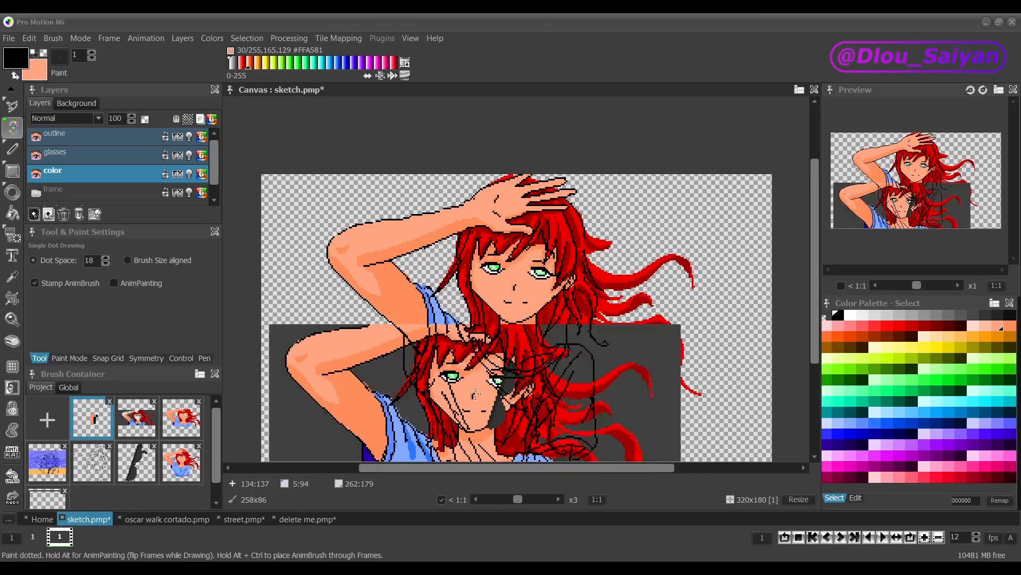
pyautogui.press('.')
pyautogui.scroll(2, 553, 332)
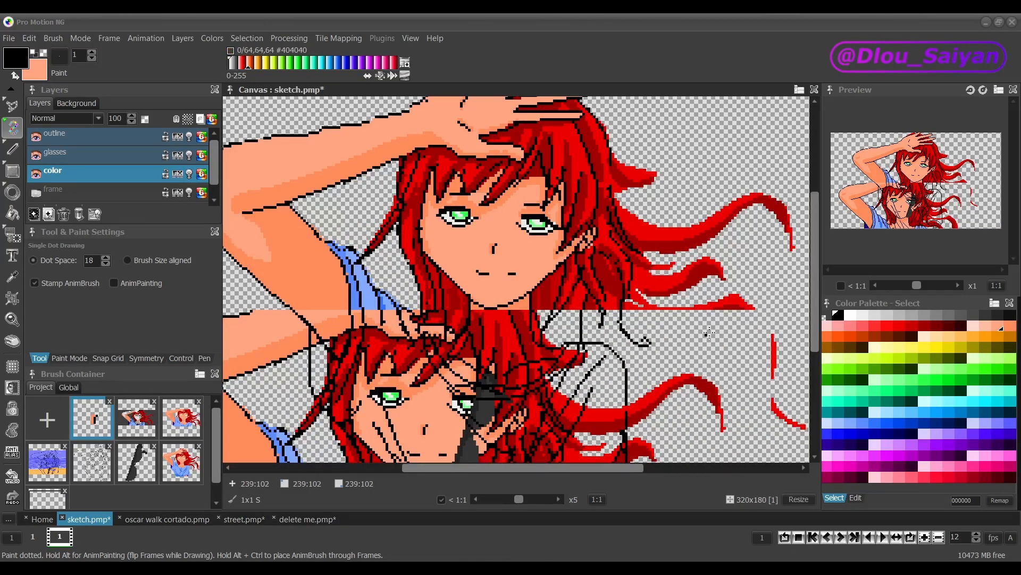
# - Inspect the upper figure stamped over the lower body and undo that stamp
pyautogui.scroll(-2, 763, 364)
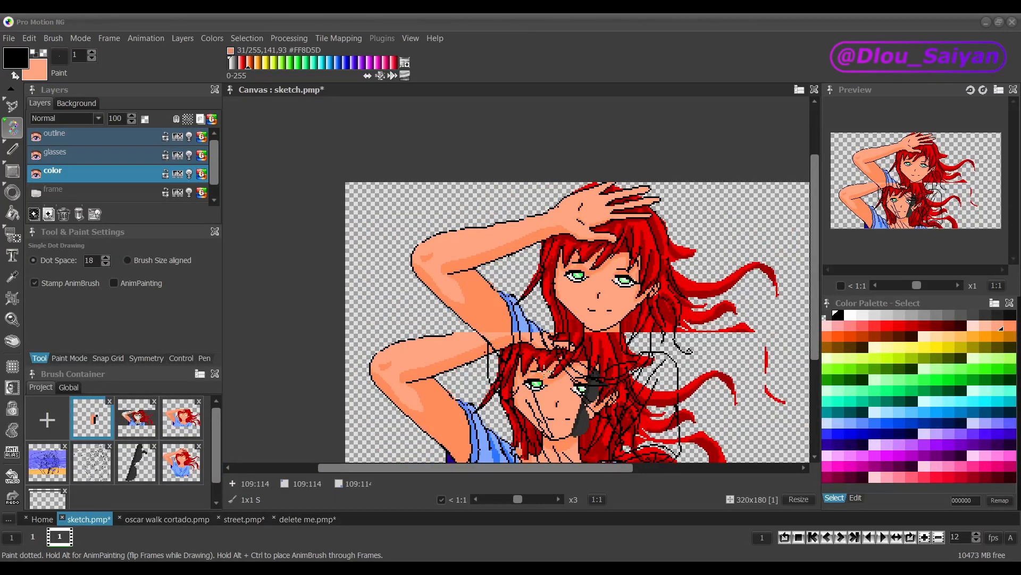
pyautogui.scroll(3, 748, 441)
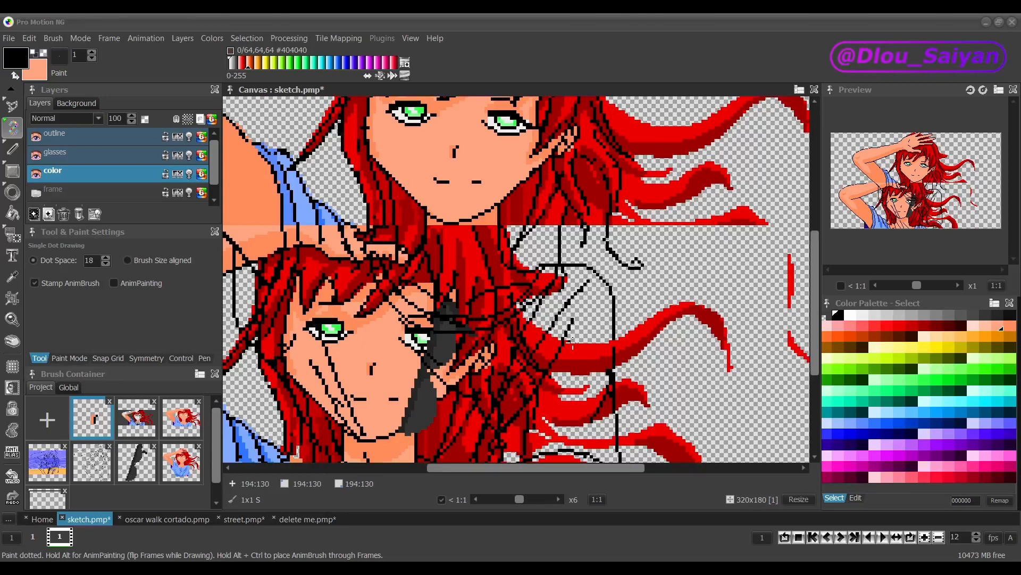
pyautogui.scroll(-2, 630, 338)
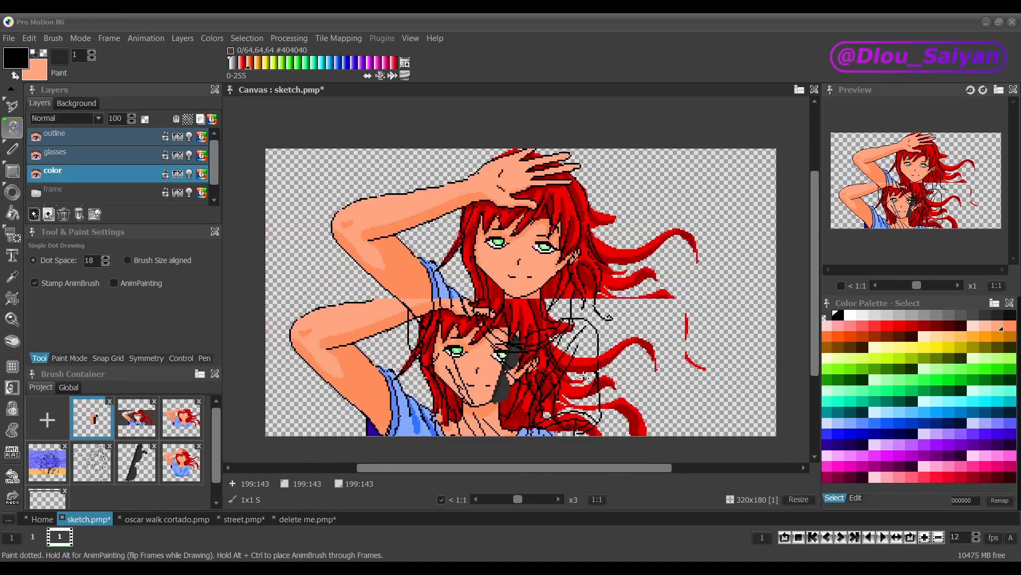
pyautogui.hotkey('ctrl', 'z')
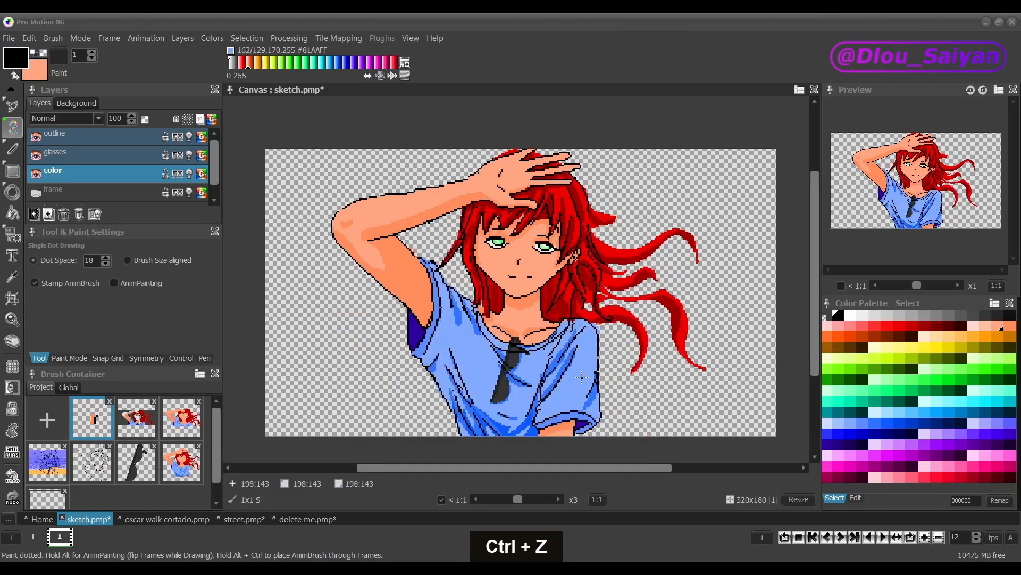
# - Grab the upper figure as a 203 by 109 pixel brush with Transparency Mode set to Layer and stamp it over the lower body
pyautogui.press('b')
pyautogui.click(179, 274)
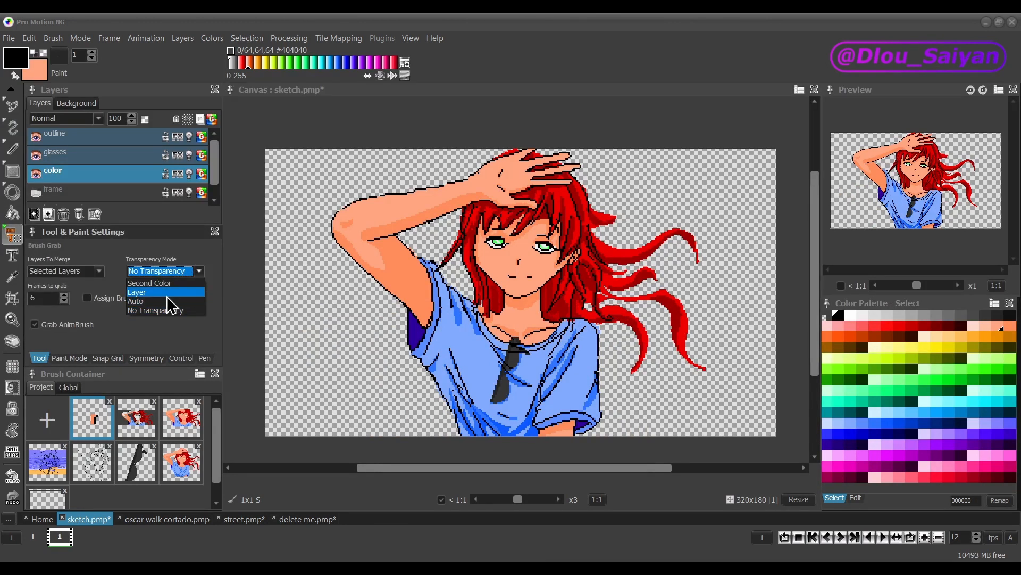
pyautogui.click(168, 293)
pyautogui.press('b')
pyautogui.moveTo(328, 207)
pyautogui.mouseDown()
pyautogui.moveTo(622, 379)
pyautogui.moveTo(652, 382)
pyautogui.mouseUp()
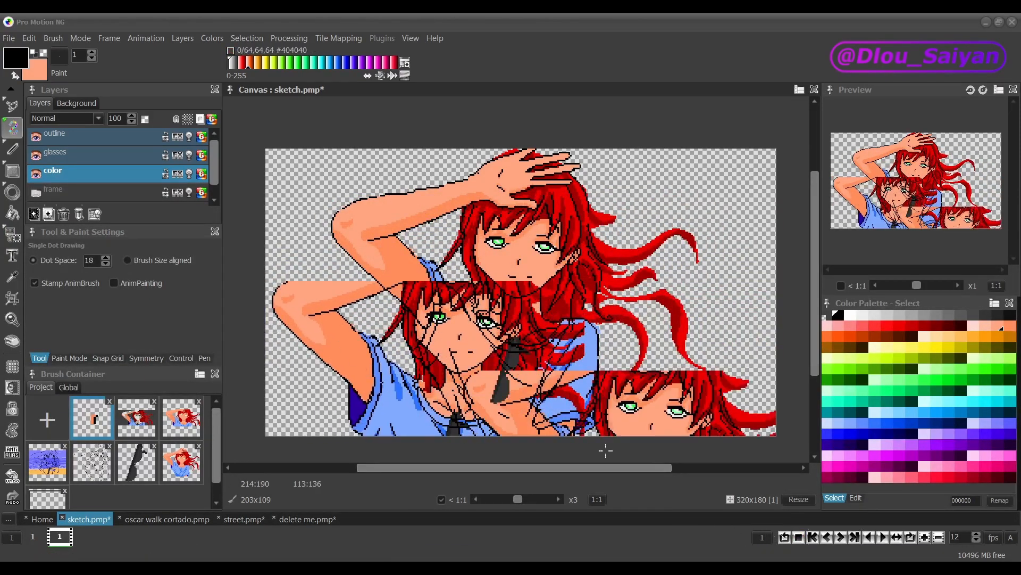
pyautogui.scroll(2, 604, 448)
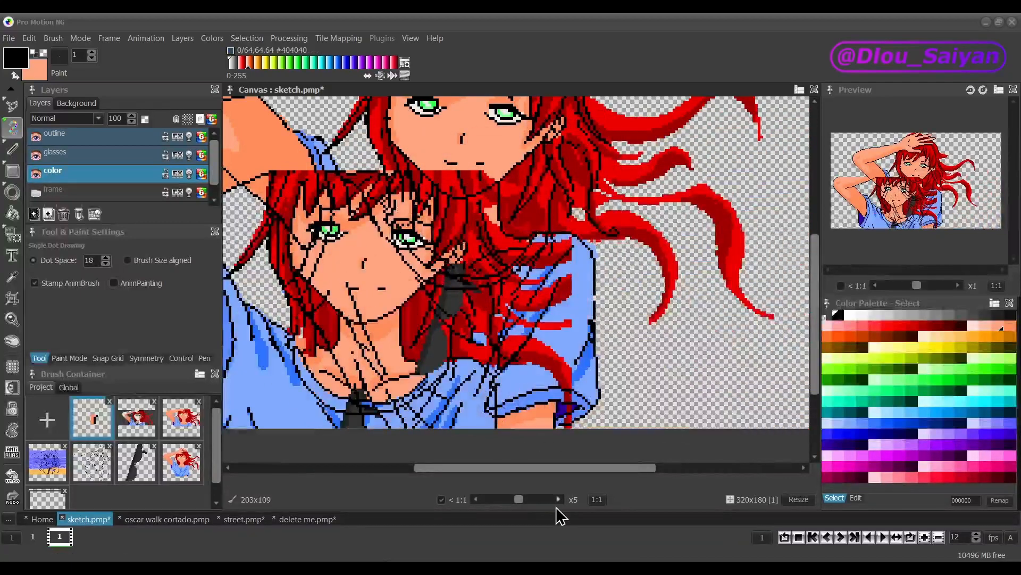
pyautogui.scroll(-2, 492, 346)
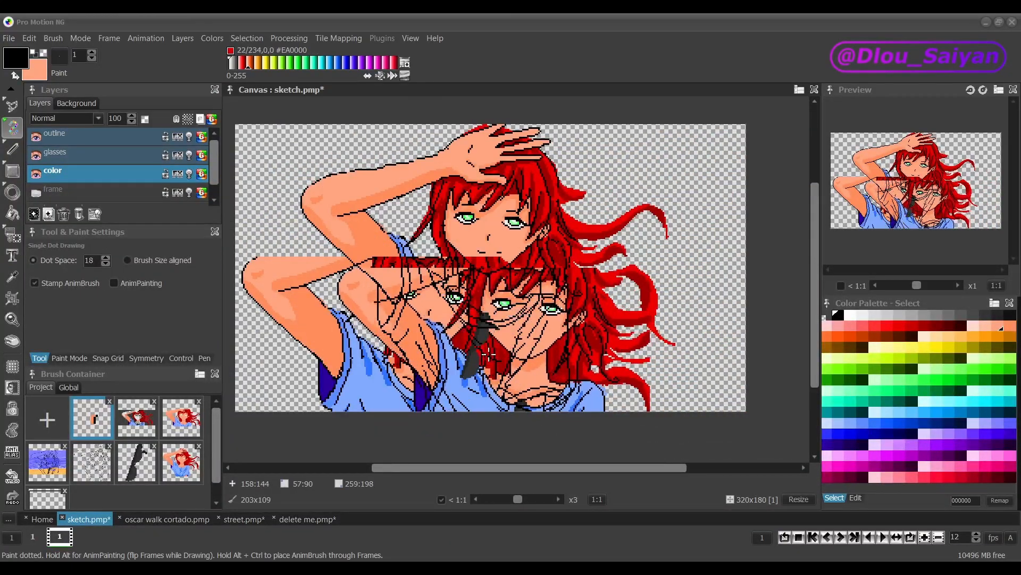
# - Grab the upper figure as a 274 by 75 pixel brush with Transparency Mode set to No Transparency and store it in the project Brush Container
pyautogui.press('b')
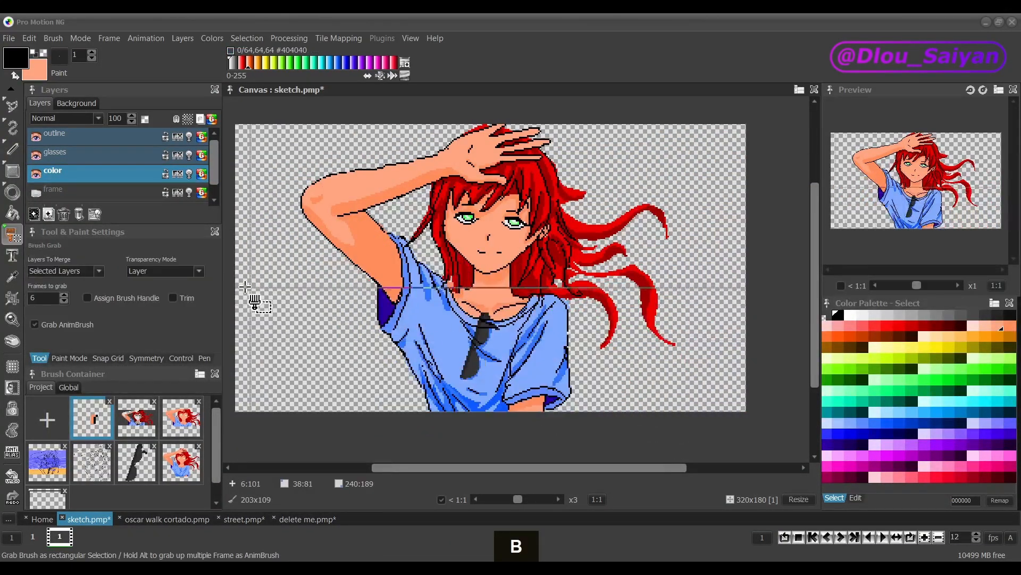
pyautogui.click(187, 272)
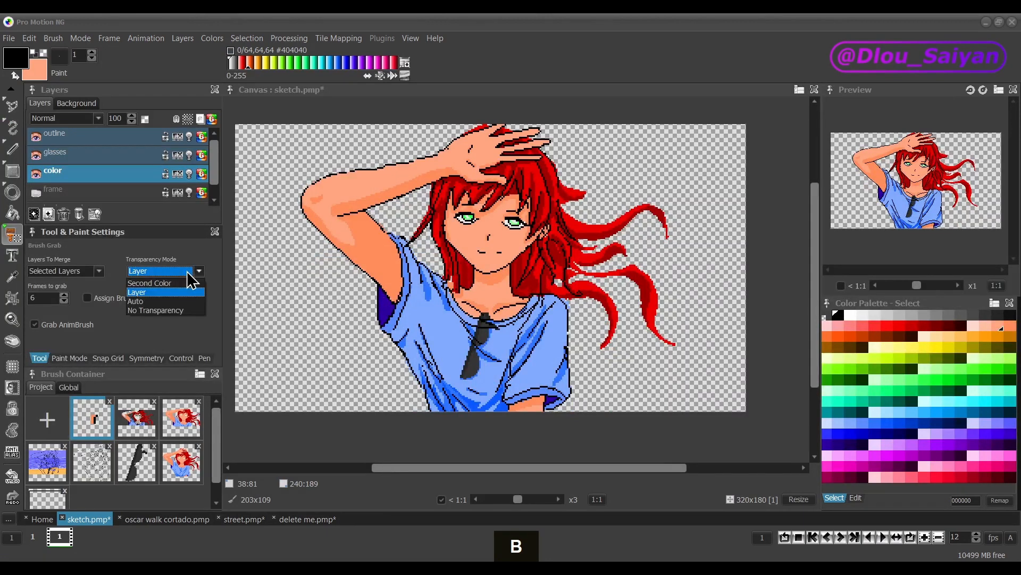
pyautogui.click(187, 311)
pyautogui.moveTo(299, 176)
pyautogui.mouseDown()
pyautogui.moveTo(693, 312)
pyautogui.moveTo(737, 294)
pyautogui.mouseUp()
pyautogui.click(472, 355)
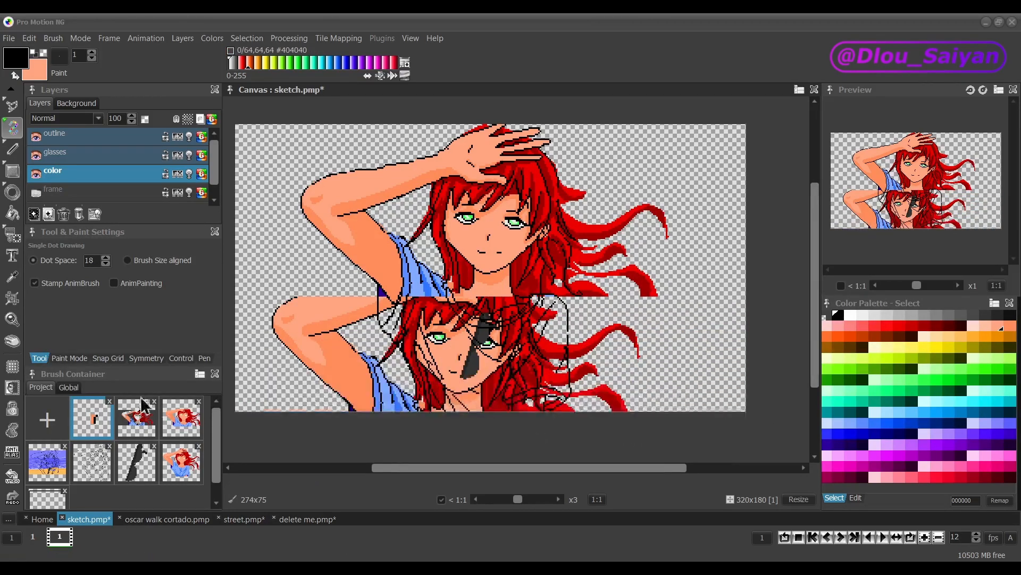
pyautogui.click(48, 421)
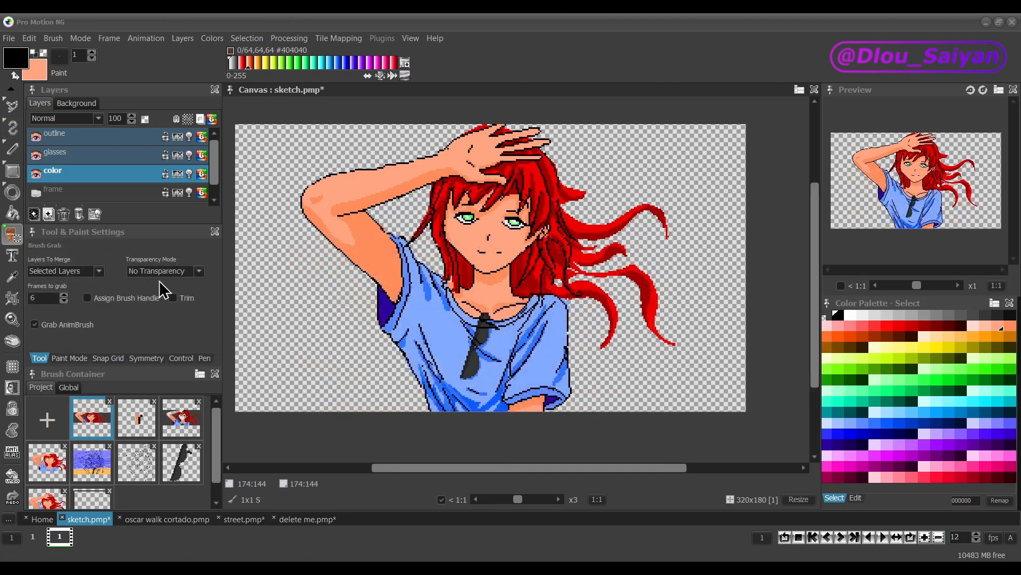
# - Set the brush grab's Transparency Mode to Layer and cut the nose area out of the face as a 15 by 12 pixel brush
pyautogui.click(178, 281)
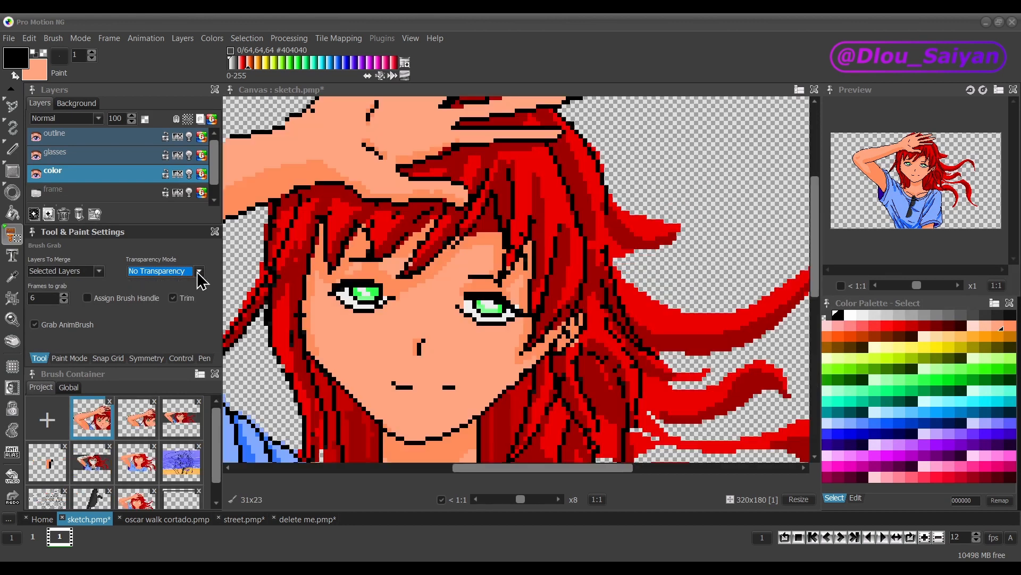
pyautogui.click(199, 271)
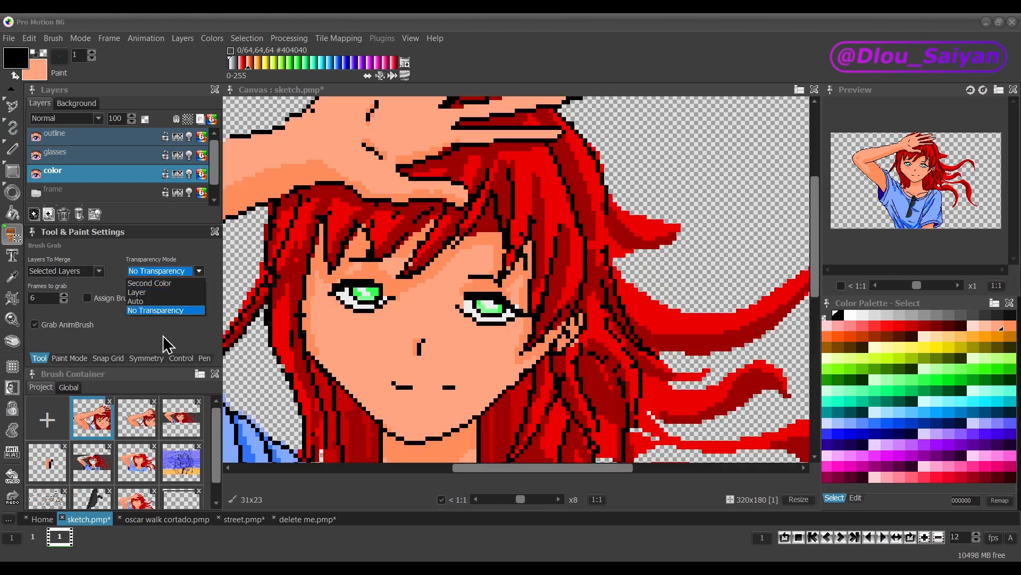
pyautogui.click(154, 292)
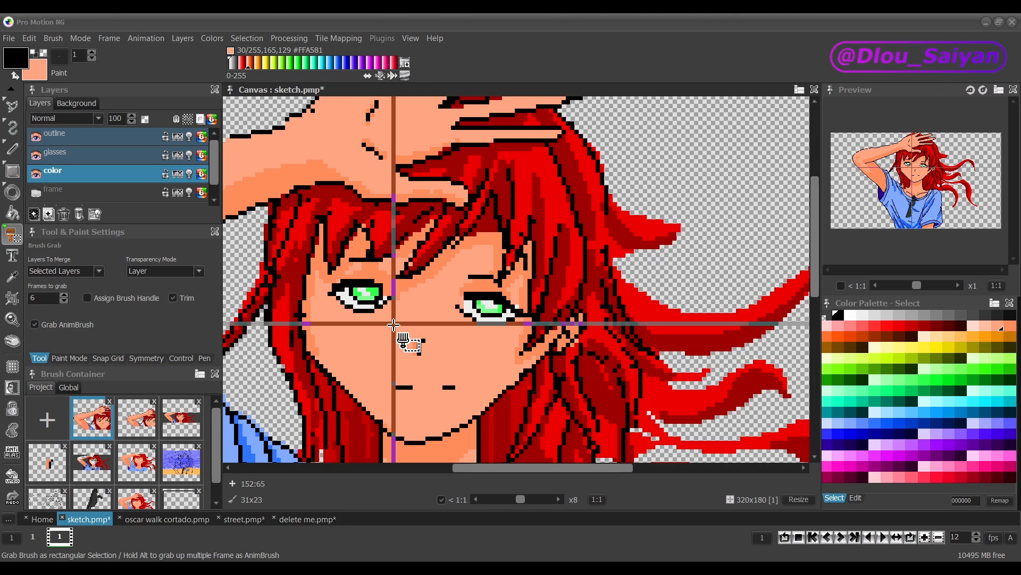
pyautogui.click(175, 270)
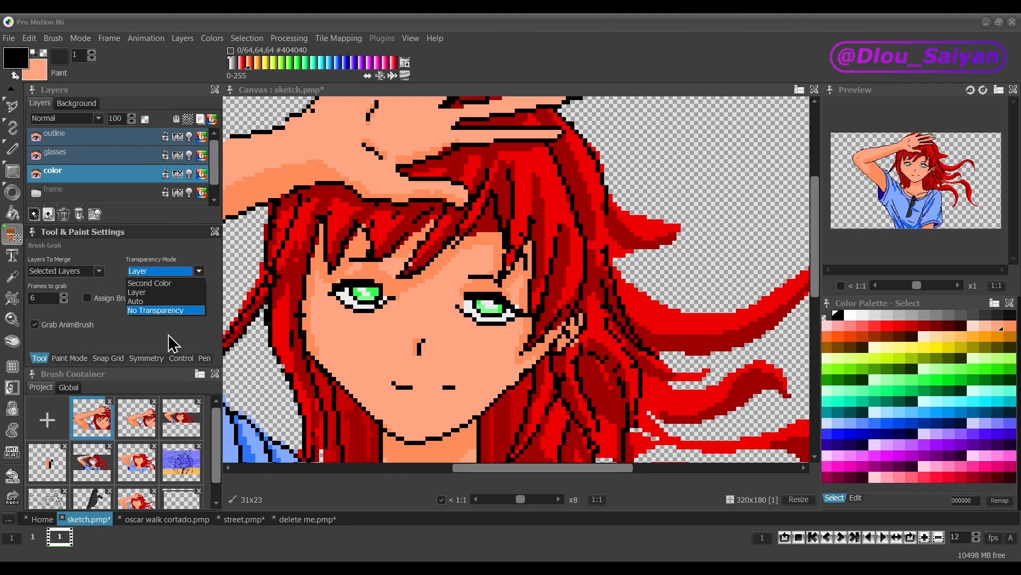
pyautogui.click(160, 292)
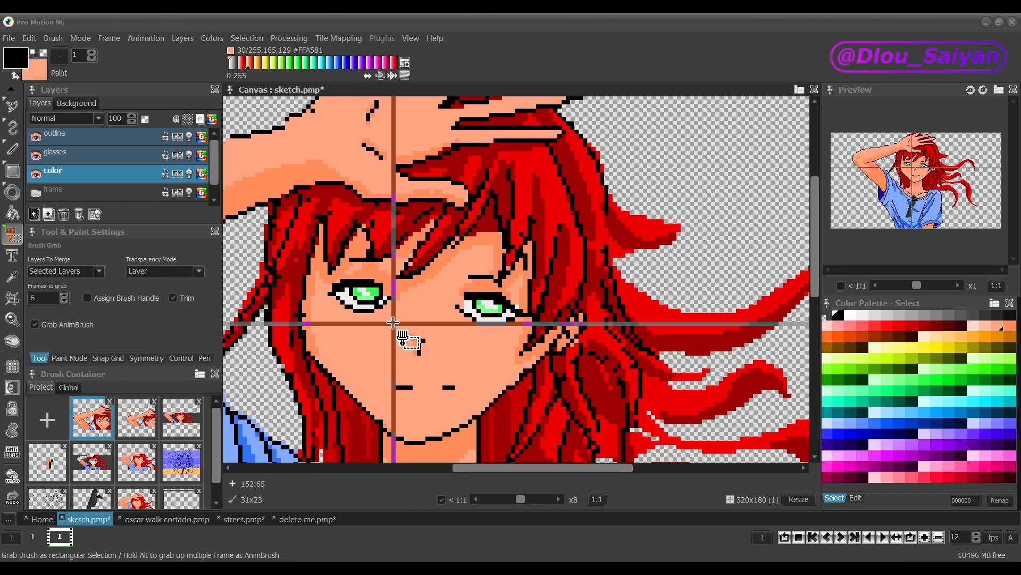
pyautogui.moveTo(393, 322); pyautogui.dragTo(456, 372)
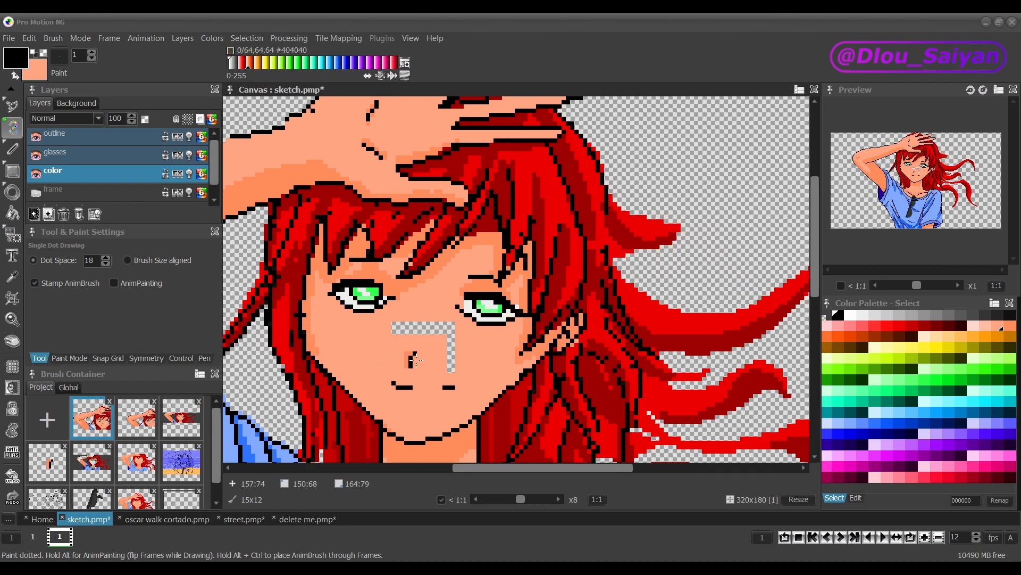
# - Undo the nose cut-out and cut the nose out again as a brush with Transparency Mode set to Second Color
pyautogui.press('b')
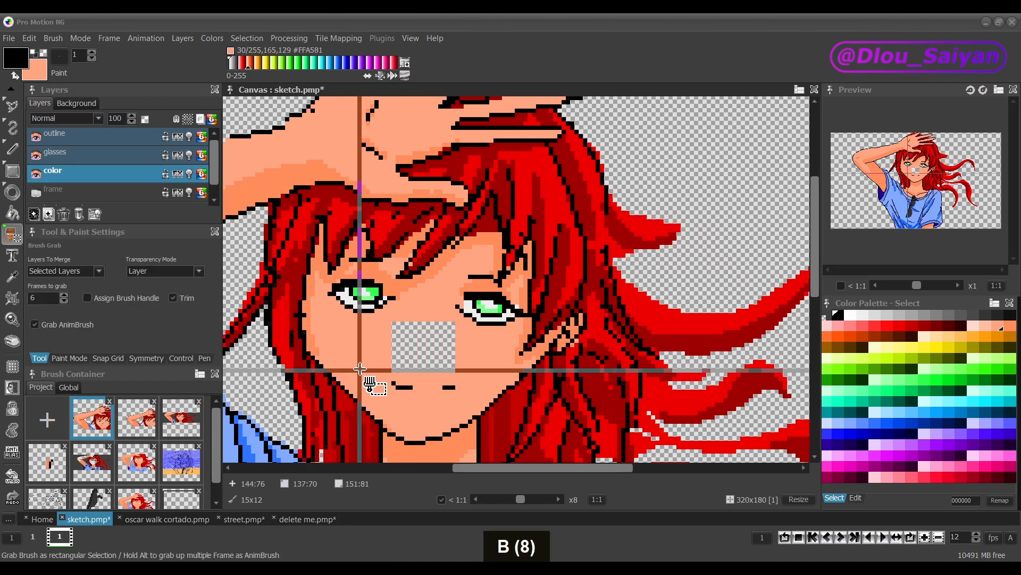
pyautogui.click(164, 273)
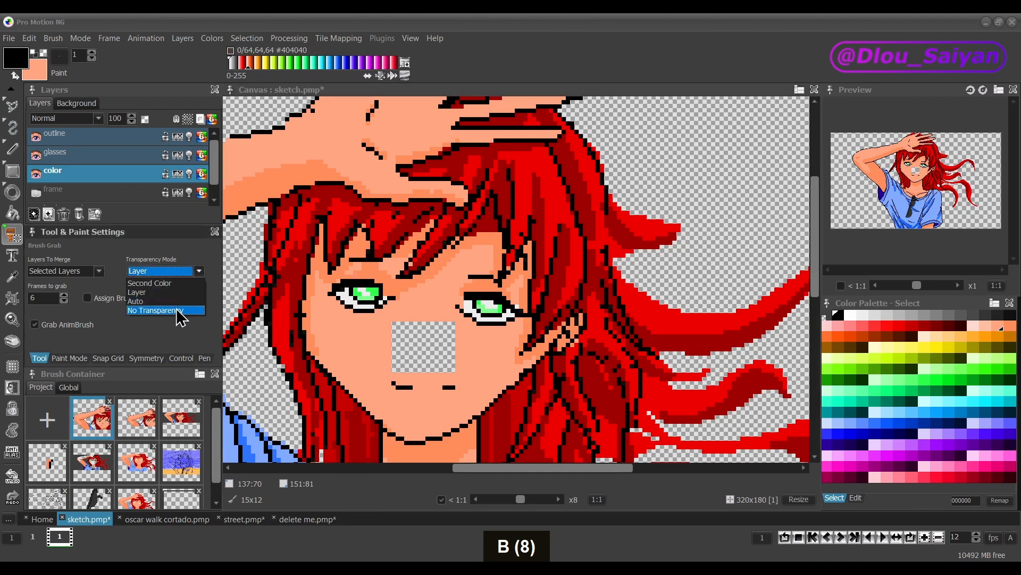
pyautogui.click(171, 288)
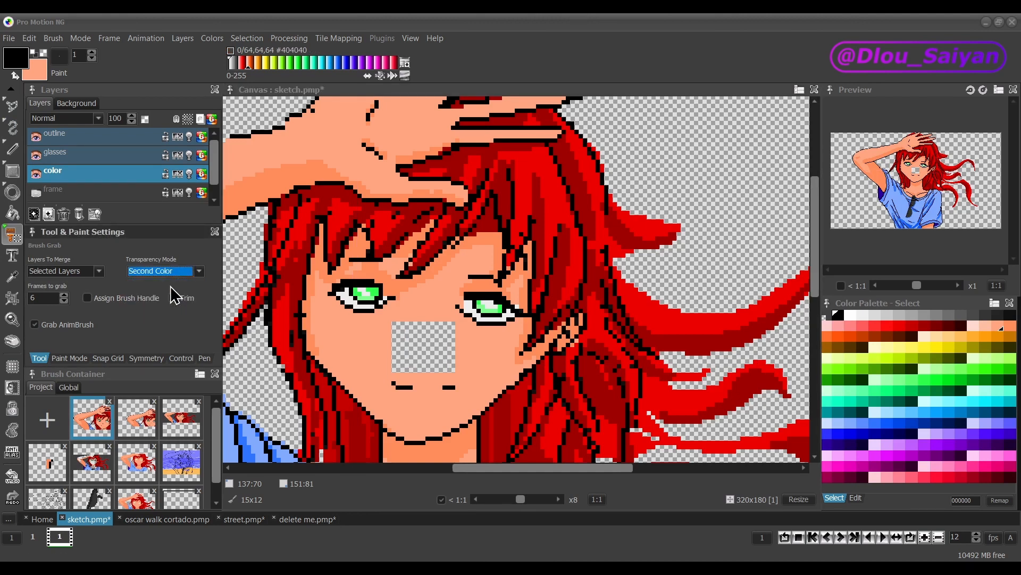
pyautogui.hotkey('ctrl', 'z')
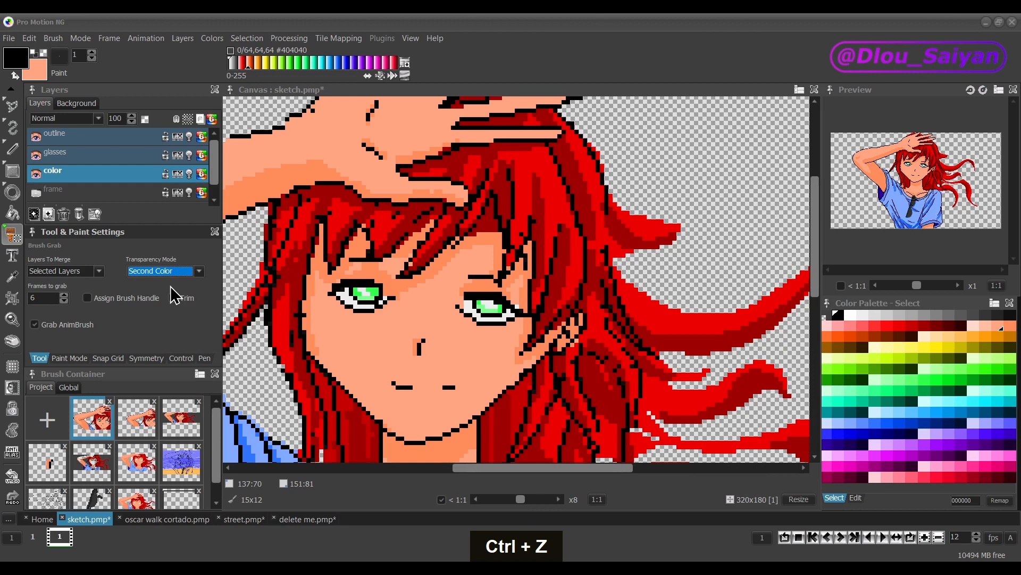
pyautogui.click(170, 276)
pyautogui.click(157, 288)
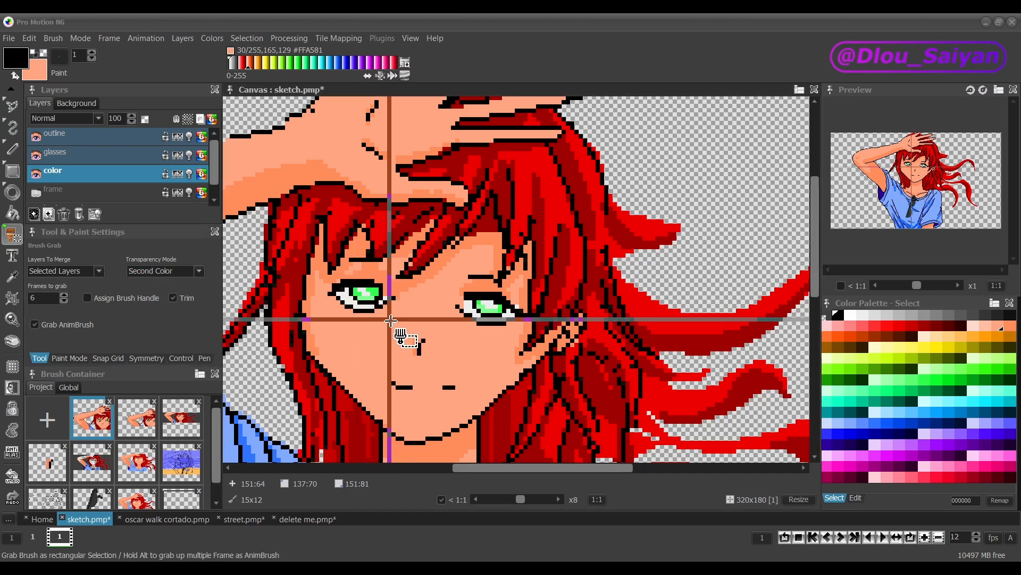
pyautogui.moveTo(389, 320); pyautogui.dragTo(447, 371)
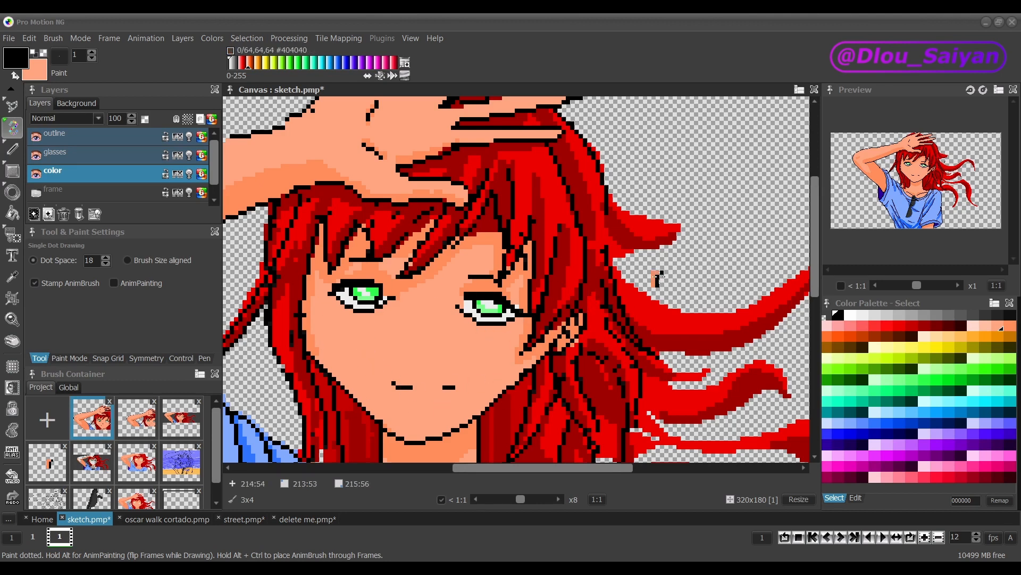
# - Set the brush grab's Transparency Mode to Auto and grab the nose area of the face as a brush
pyautogui.press('b')
pyautogui.click(186, 271)
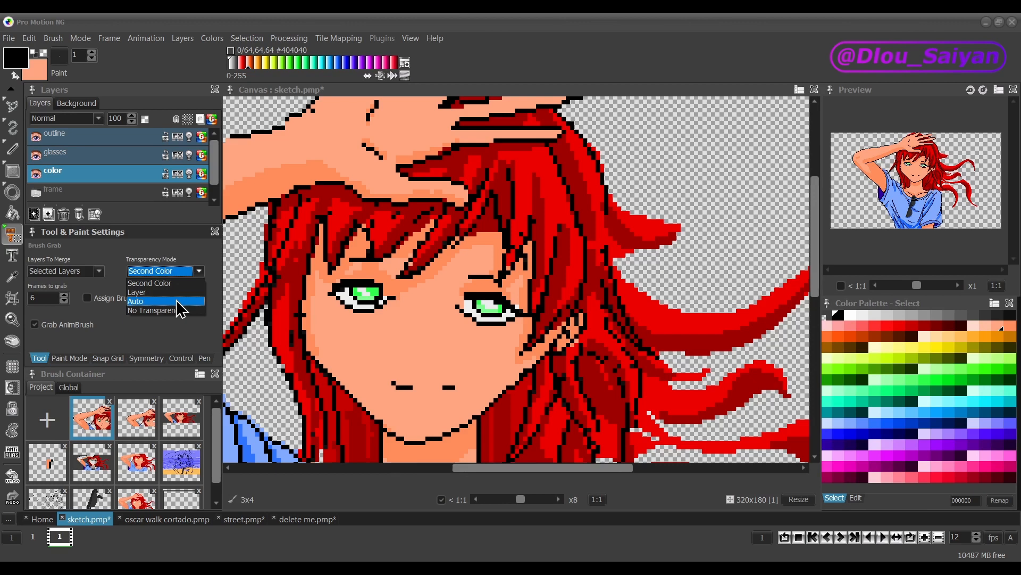
pyautogui.click(171, 302)
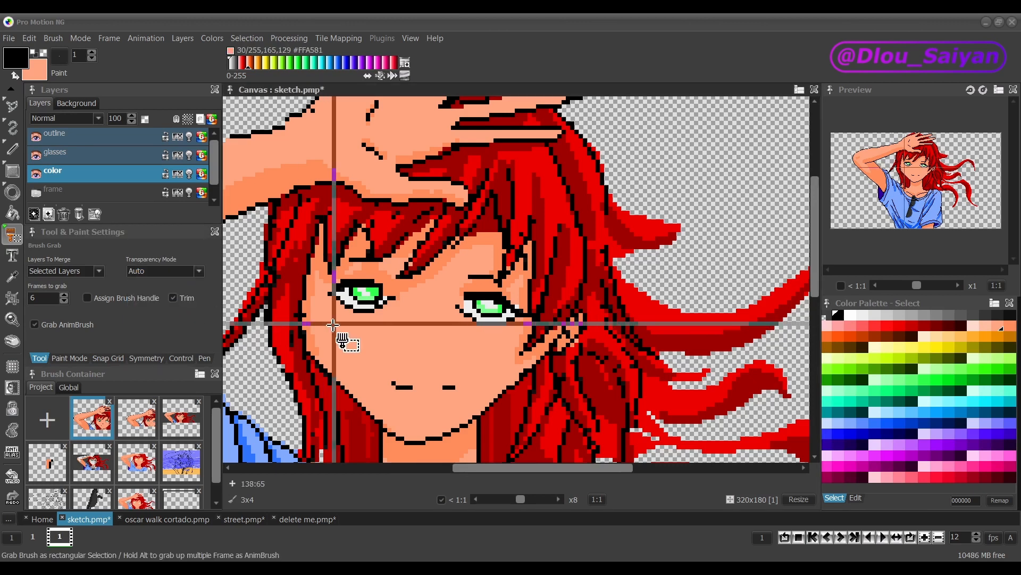
pyautogui.press('b')
pyautogui.moveTo(397, 363); pyautogui.dragTo(452, 321)
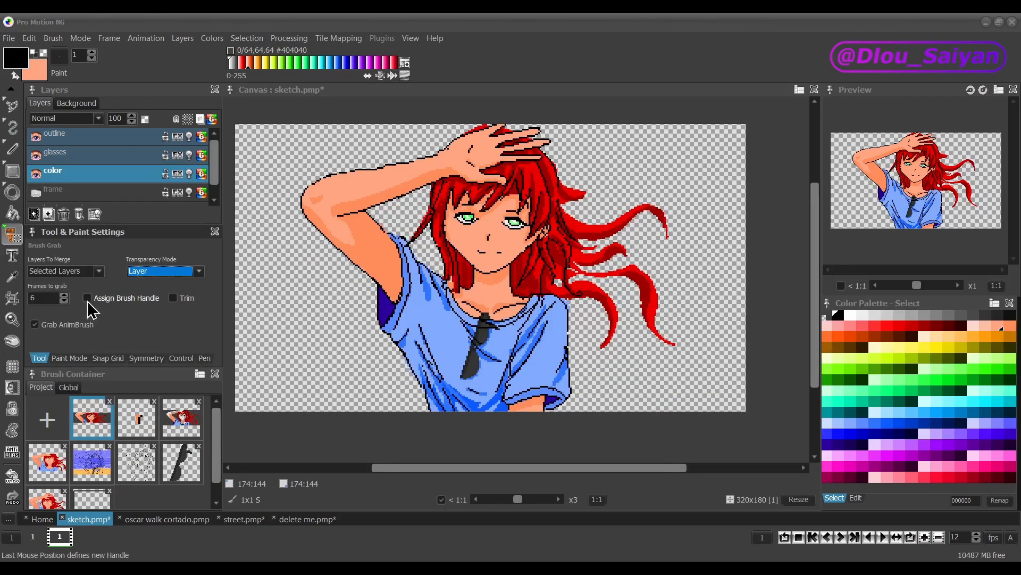
# - Toggle Assign Brush Handle on and off again, and grab the upper figure as a 229 by 109 pixel brush
pyautogui.click(87, 298)
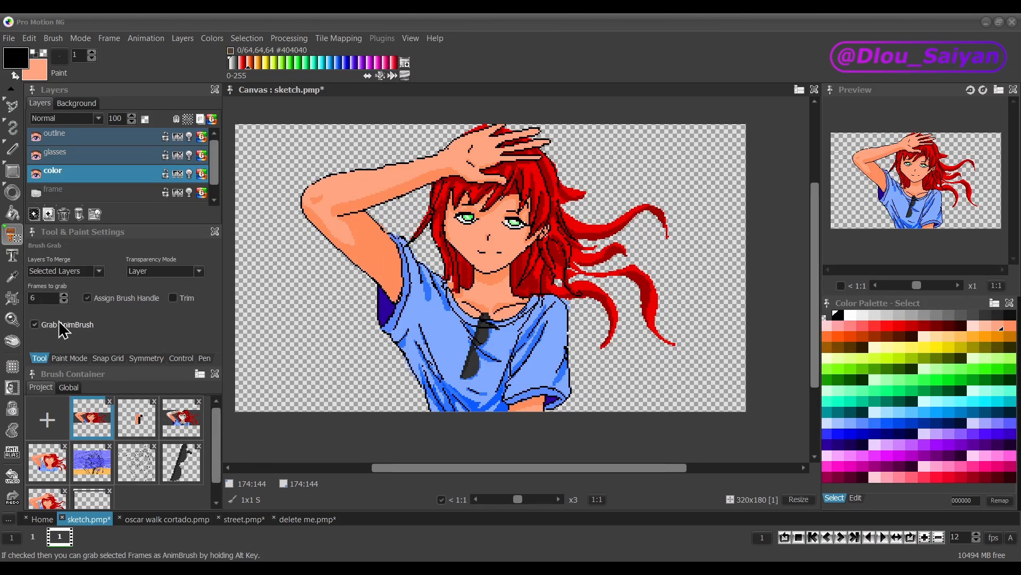
pyautogui.click(88, 297)
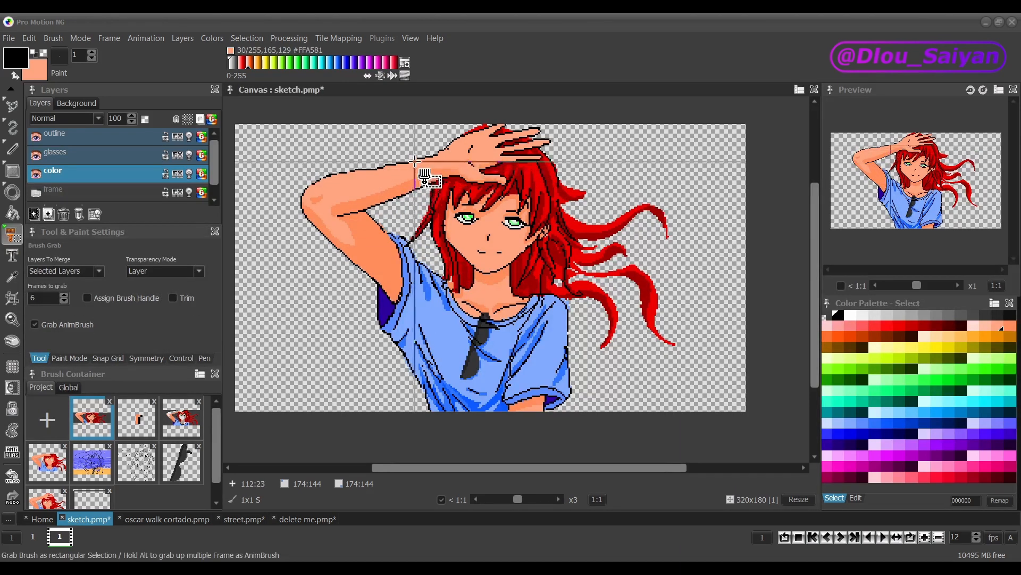
pyautogui.moveTo(276, 133)
pyautogui.mouseDown()
pyautogui.moveTo(662, 298)
pyautogui.moveTo(650, 318)
pyautogui.moveTo(641, 306)
pyautogui.mouseUp()
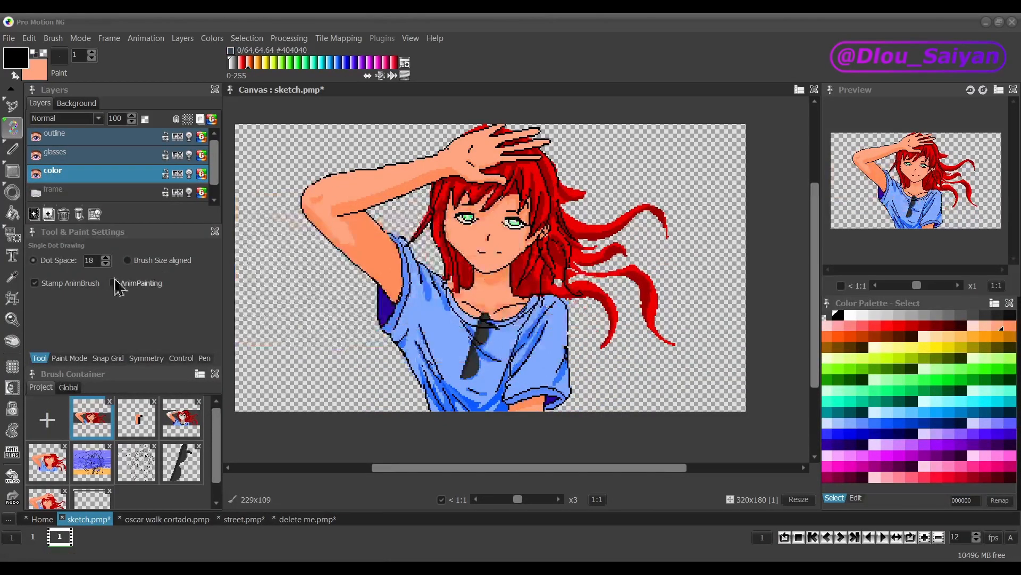
# - Turn on Assign Brush Handle, grab the figure's arm, face and torso as a 145 by 131 pixel brush, and inspect its handle corner up close
pyautogui.press('b')
pyautogui.press('b')
pyautogui.click(88, 297)
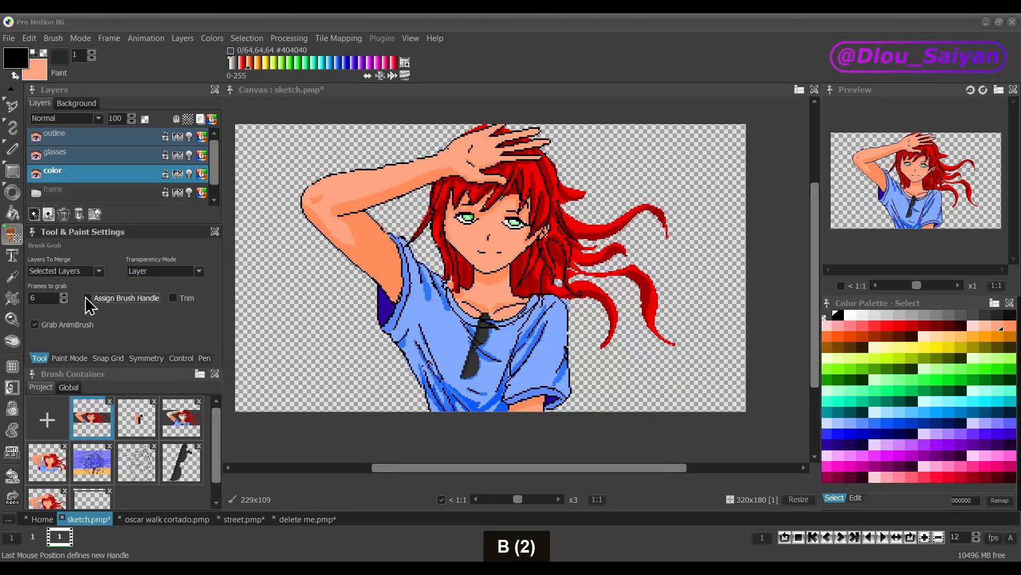
pyautogui.moveTo(317, 152)
pyautogui.mouseDown()
pyautogui.moveTo(443, 235)
pyautogui.moveTo(548, 360)
pyautogui.mouseUp()
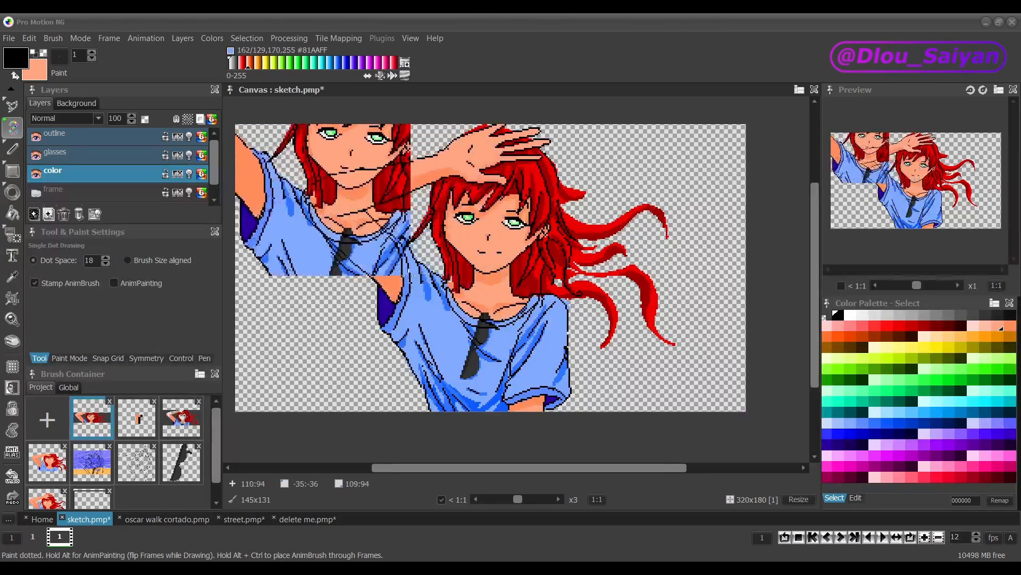
pyautogui.scroll(2, 351, 371)
pyautogui.scroll(4, 351, 371)
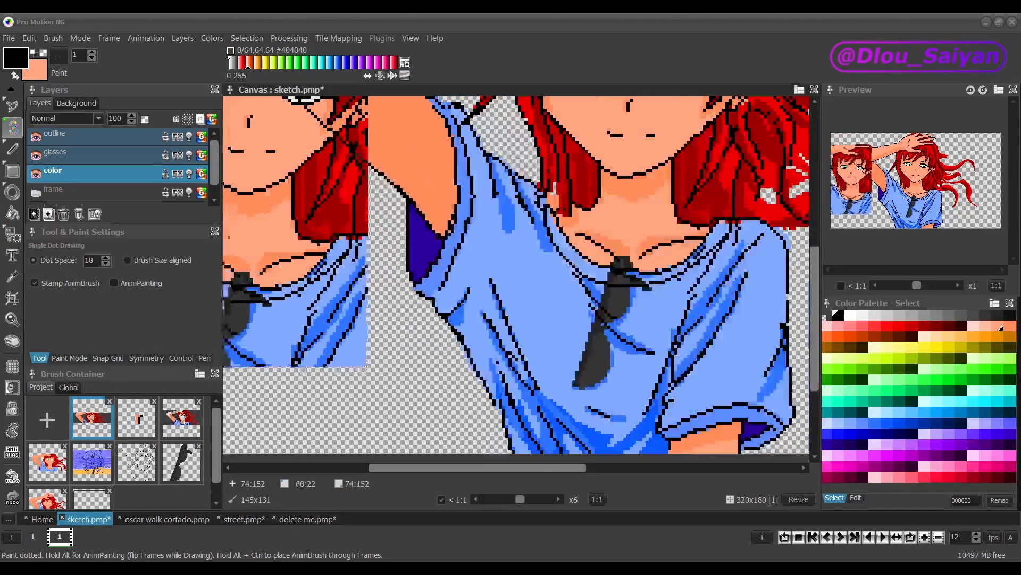
pyautogui.scroll(-2, 461, 358)
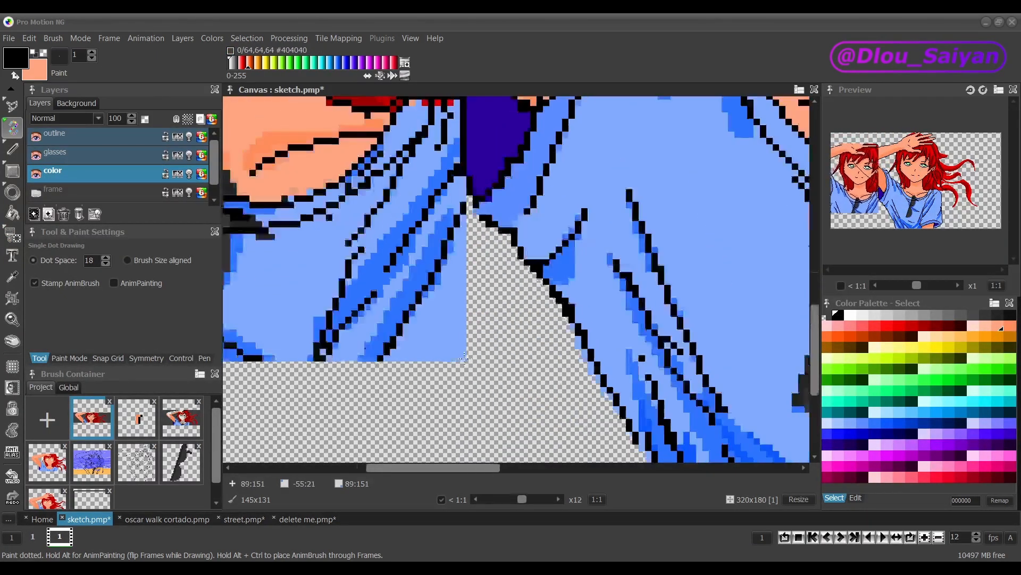
pyautogui.scroll(3, 461, 358)
pyautogui.scroll(-8, 461, 358)
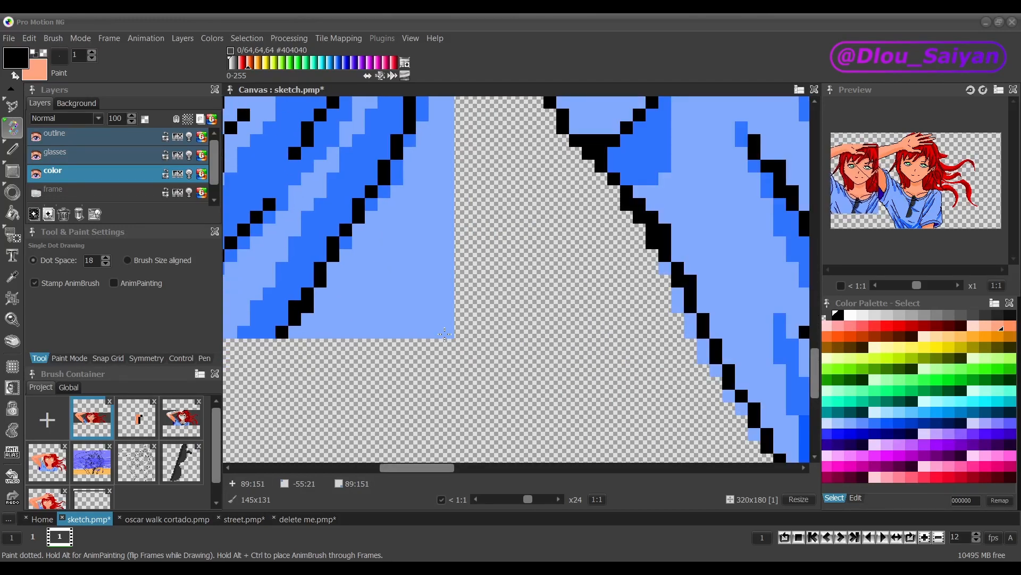
# - Turn off Assign Brush Handle, grab the raised arm and face as a 180 by 87 pixel brush, and store it in the brush container
pyautogui.press('b')
pyautogui.press('b')
pyautogui.press('b')
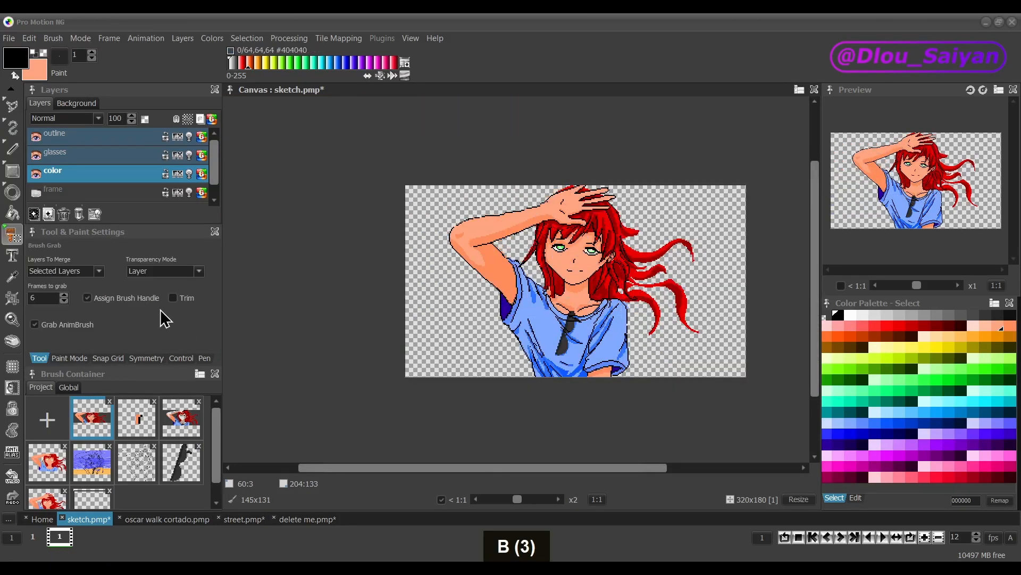
pyautogui.click(88, 297)
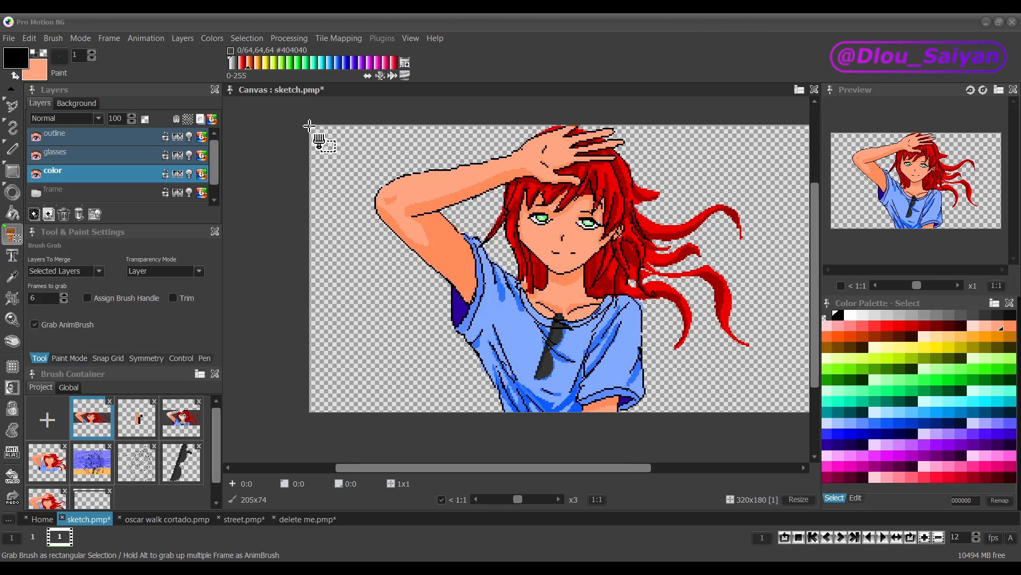
pyautogui.moveTo(309, 126)
pyautogui.mouseDown()
pyautogui.moveTo(353, 216)
pyautogui.moveTo(471, 266)
pyautogui.moveTo(588, 271)
pyautogui.moveTo(595, 263)
pyautogui.mouseUp()
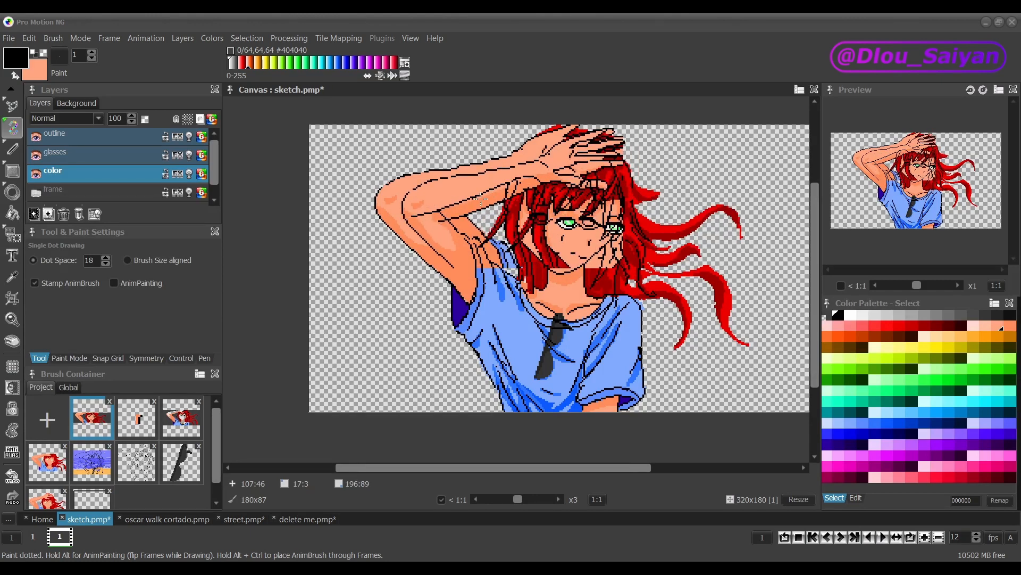
pyautogui.click(47, 423)
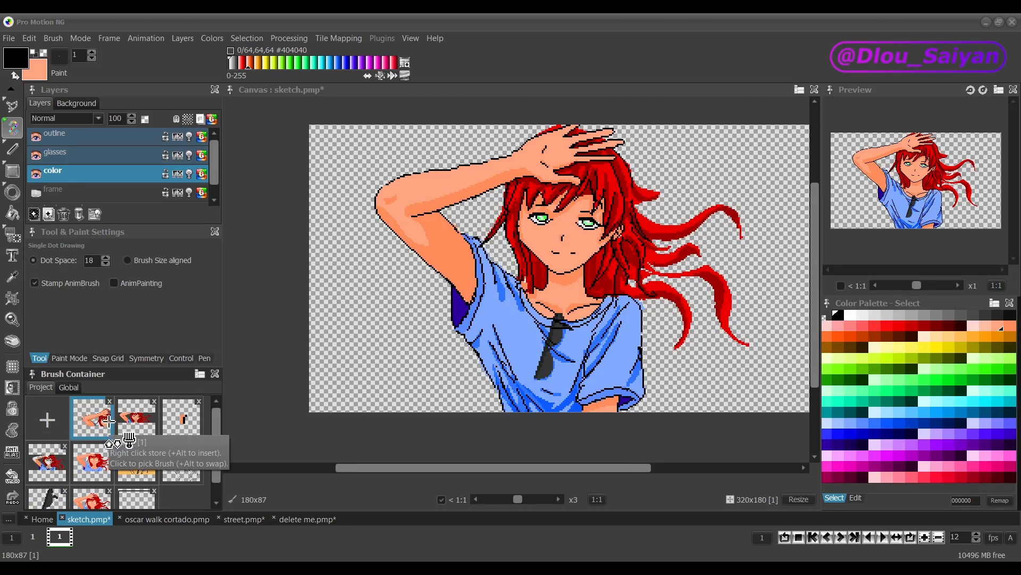
# - Turn on Trim, grab the arm and face area as a 149 by 96 pixel brush, and store it in the brush container
pyautogui.press('b')
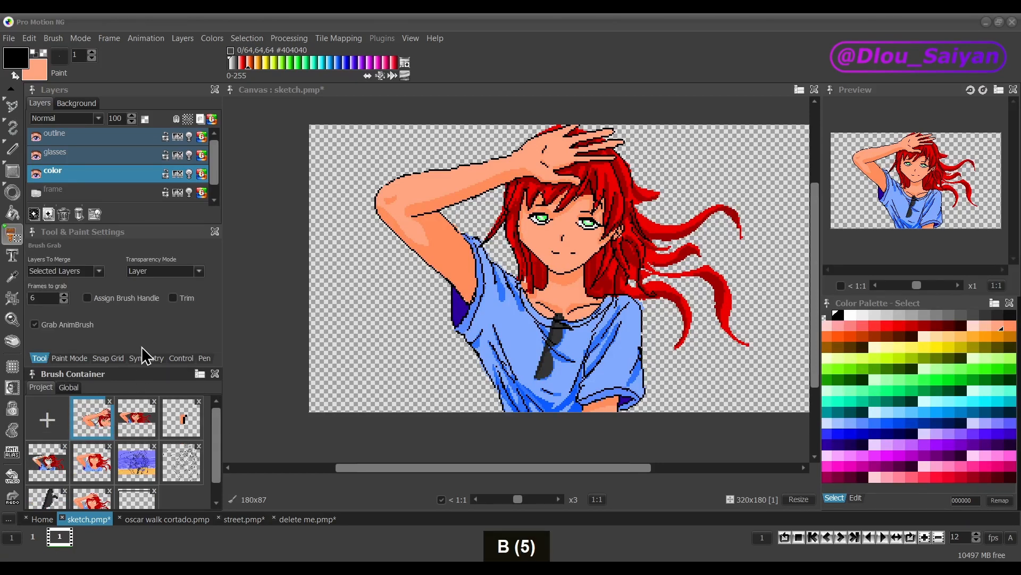
pyautogui.click(173, 298)
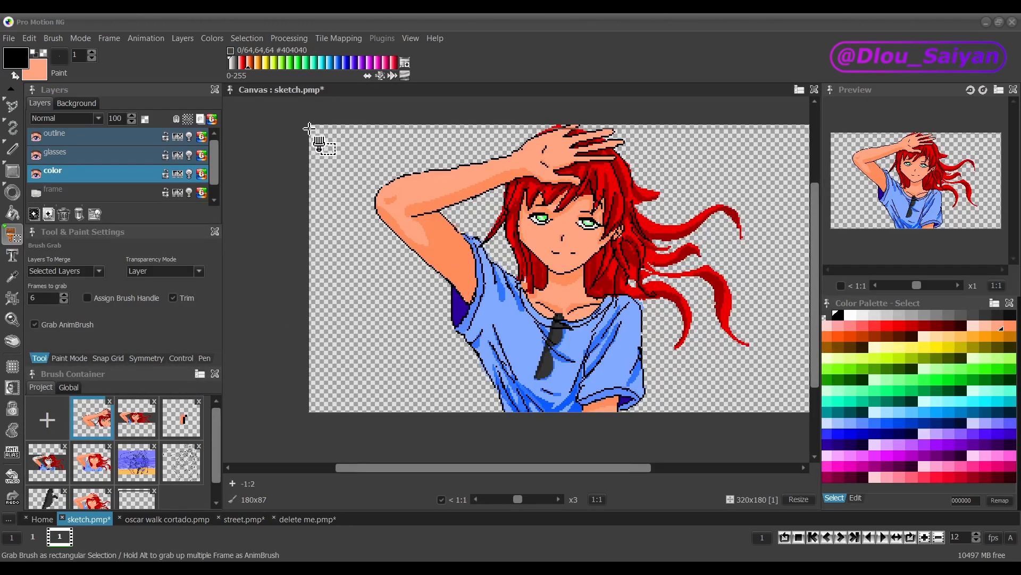
pyautogui.moveTo(310, 126); pyautogui.dragTo(525, 255)
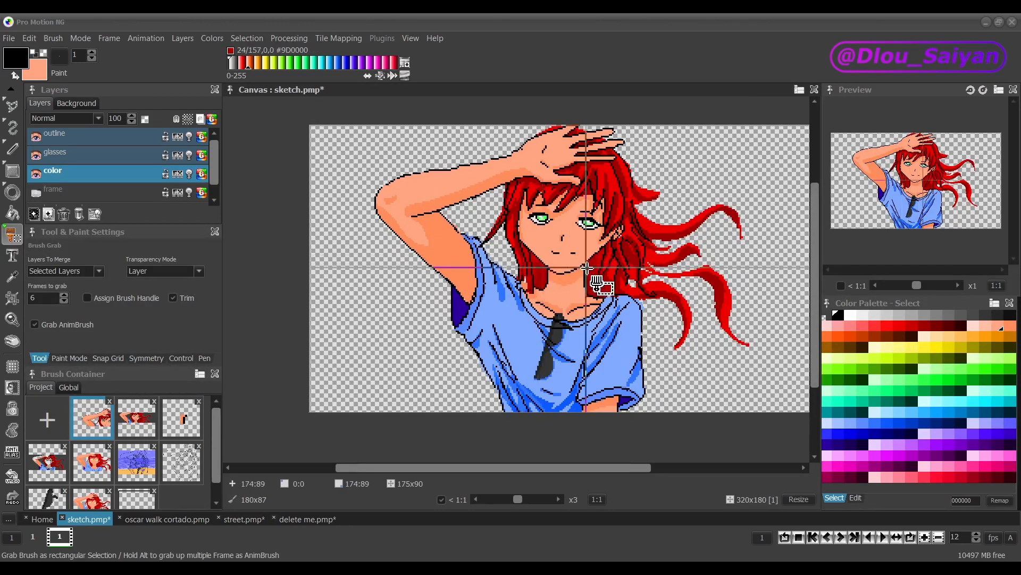
pyautogui.click(611, 278)
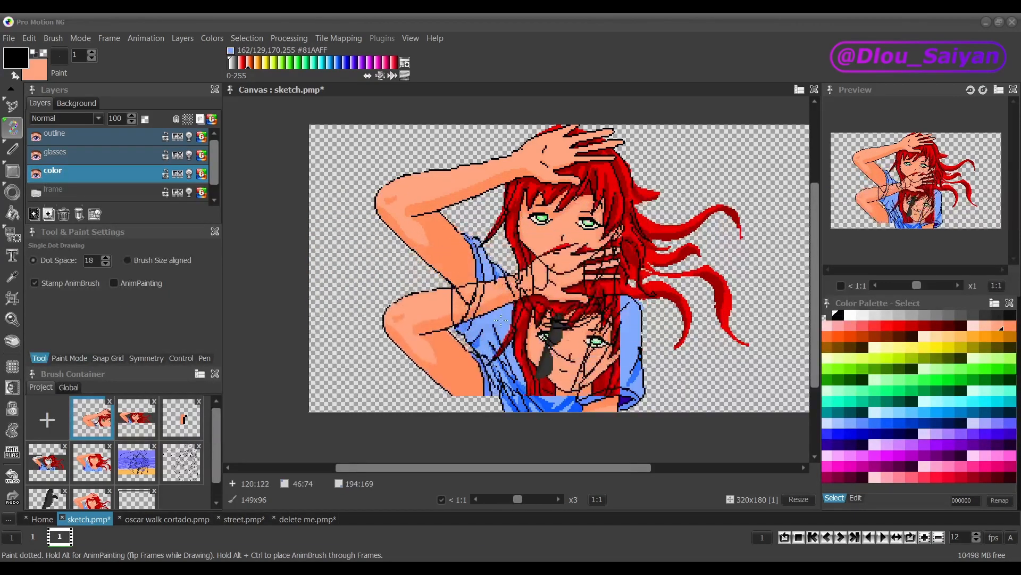
pyautogui.scroll(2, 522, 311)
pyautogui.scroll(-1, 518, 297)
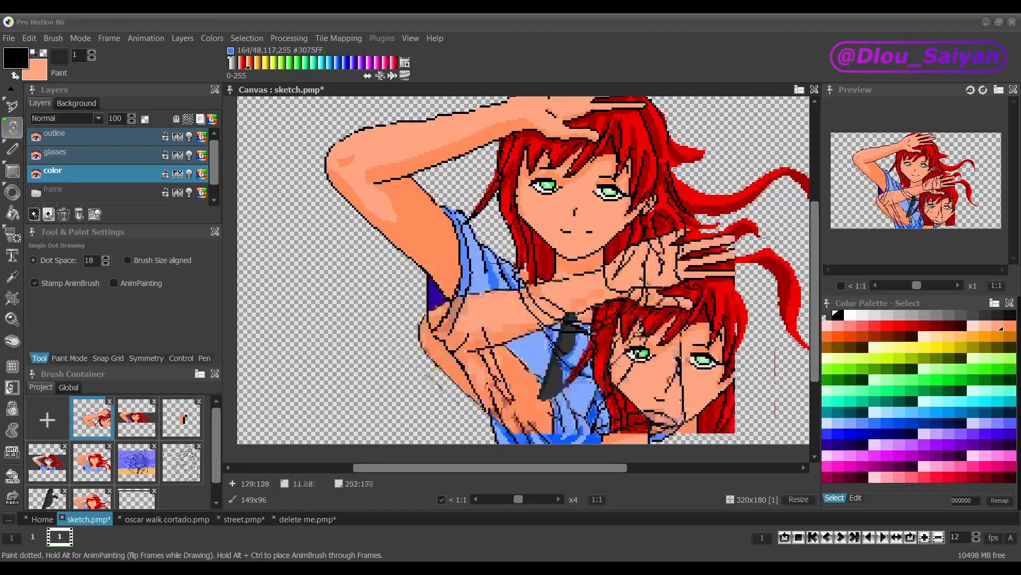
pyautogui.click(47, 428)
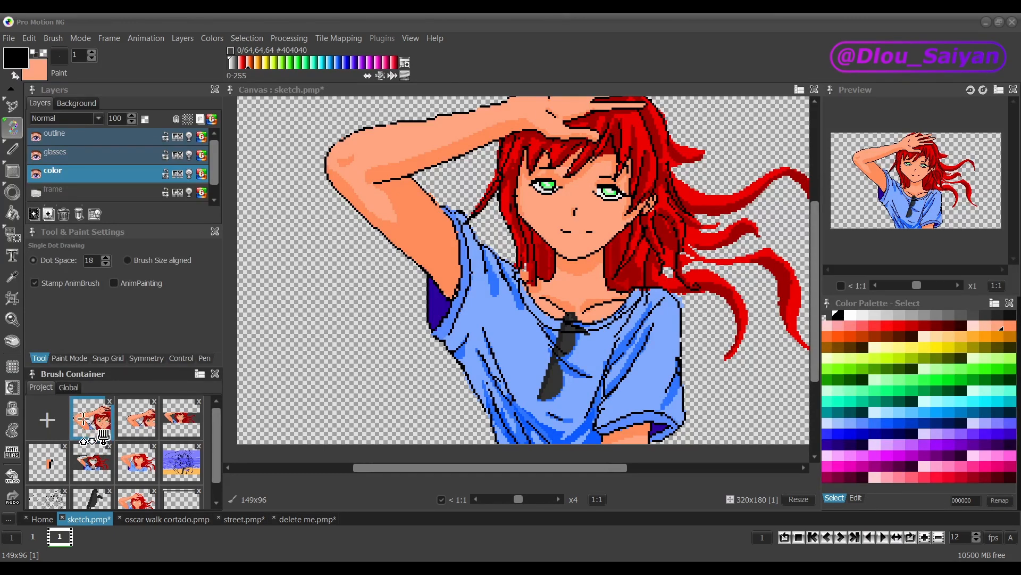
# - Grab the whole figure as a 235 by 180 pixel brush and flip it horizontally back and forth
pyautogui.press('b')
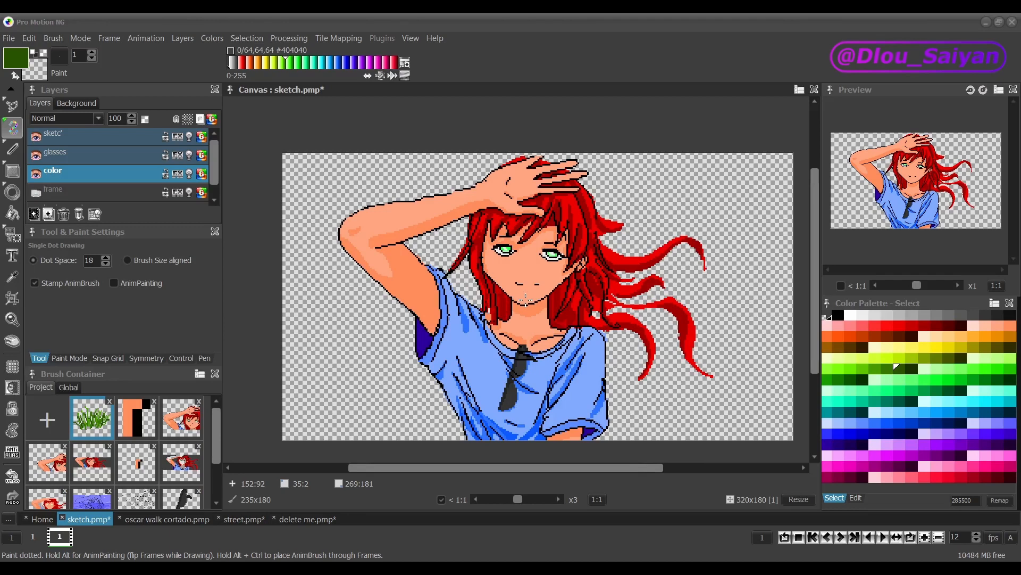
pyautogui.press('x')
pyautogui.press('x')
pyautogui.press('x')
pyautogui.press('x')
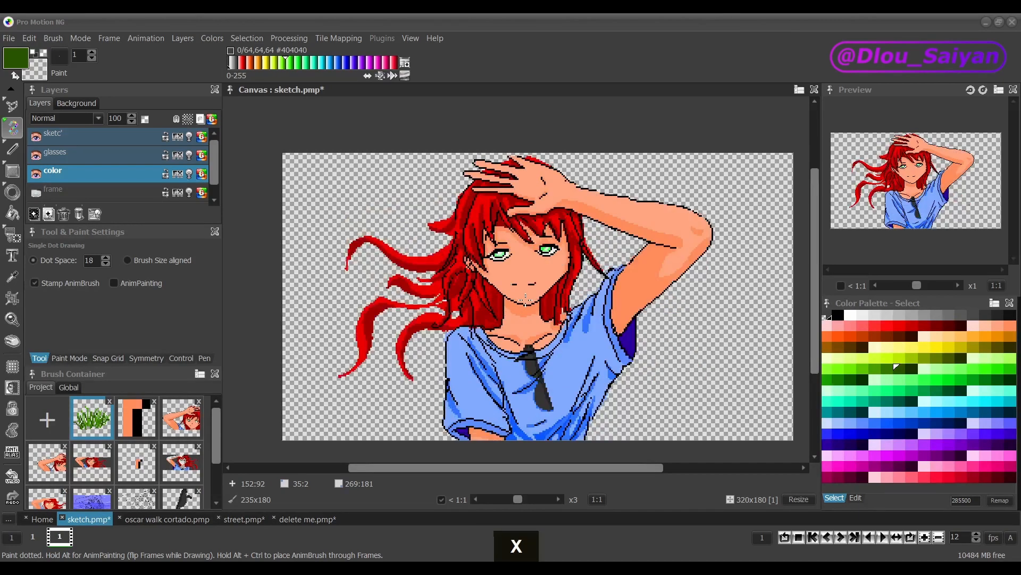
pyautogui.press('x')
pyautogui.press('x')
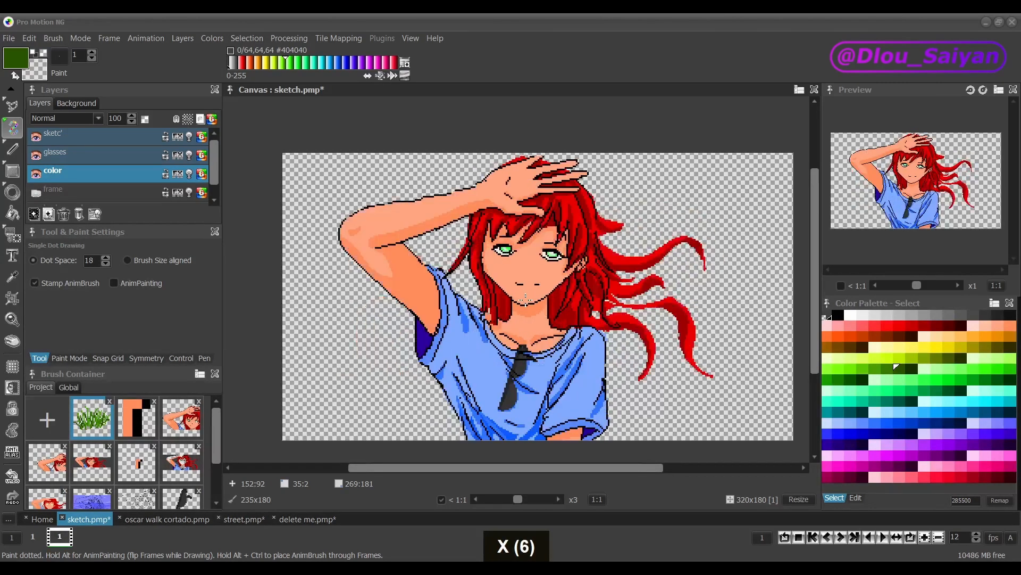
# - Flip the whole-figure brush vertically several times, ending in its upright orientation
pyautogui.press('y')
pyautogui.press('y')
pyautogui.press('y')
pyautogui.press('y')
pyautogui.press('y')
pyautogui.press('y')
# - Rotate the whole-figure brush in 90-degree turns until it is back in its upright orientation
pyautogui.press('x')
pyautogui.press('x')
pyautogui.press('x')
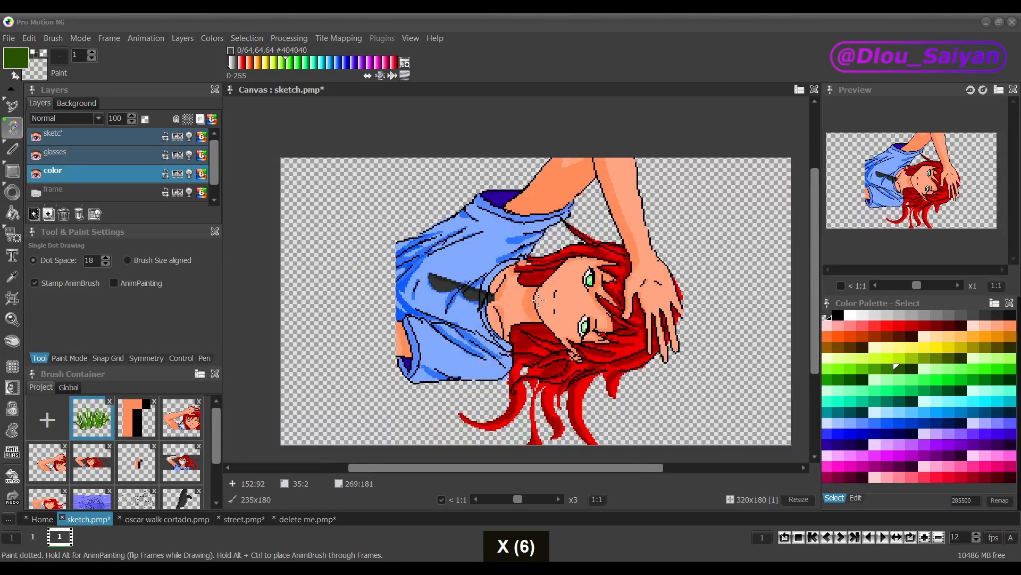
pyautogui.press('y')
pyautogui.press('y')
pyautogui.press('y')
pyautogui.press('y')
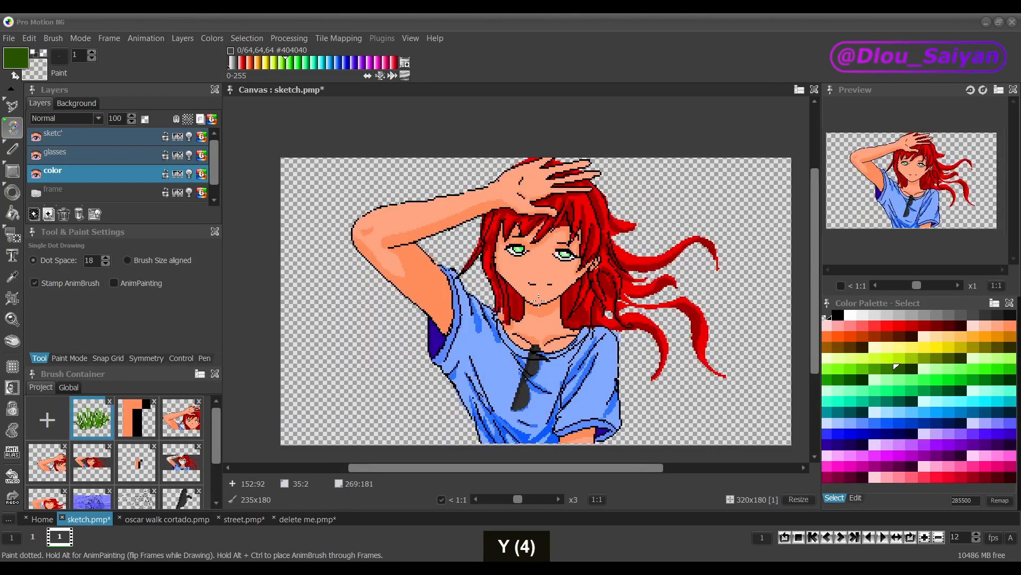
pyautogui.press('y')
pyautogui.press('y')
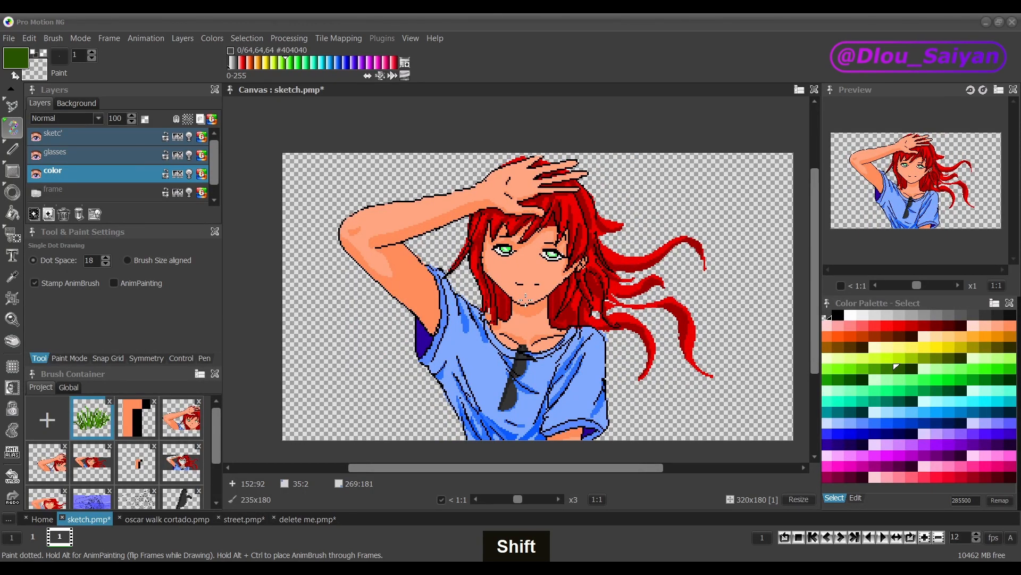
# - Scale the whole-figure brush up to 382 by 292 pixels and down to 155 by 119 pixels
pyautogui.hotkey('shift', '+')
pyautogui.hotkey('shift', '+')
pyautogui.hotkey('shift', '+')
pyautogui.hotkey('shift', '+')
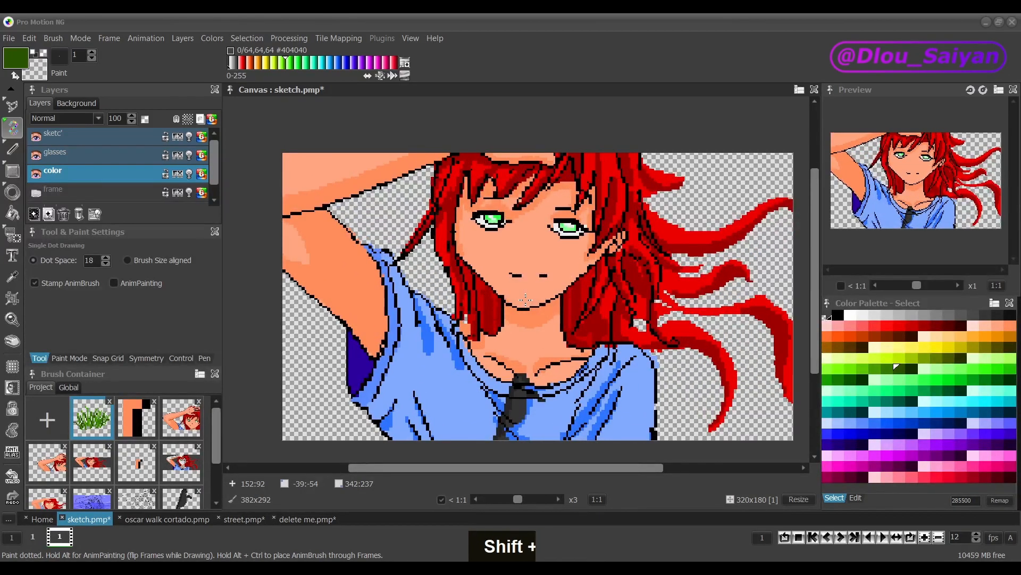
pyautogui.hotkey('shift', '-')
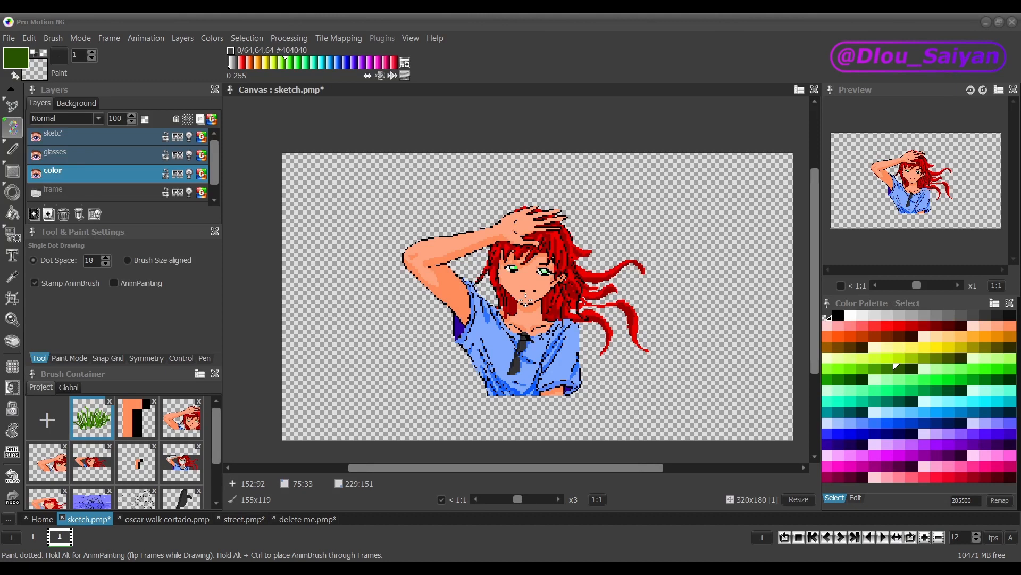
pyautogui.press('shift')
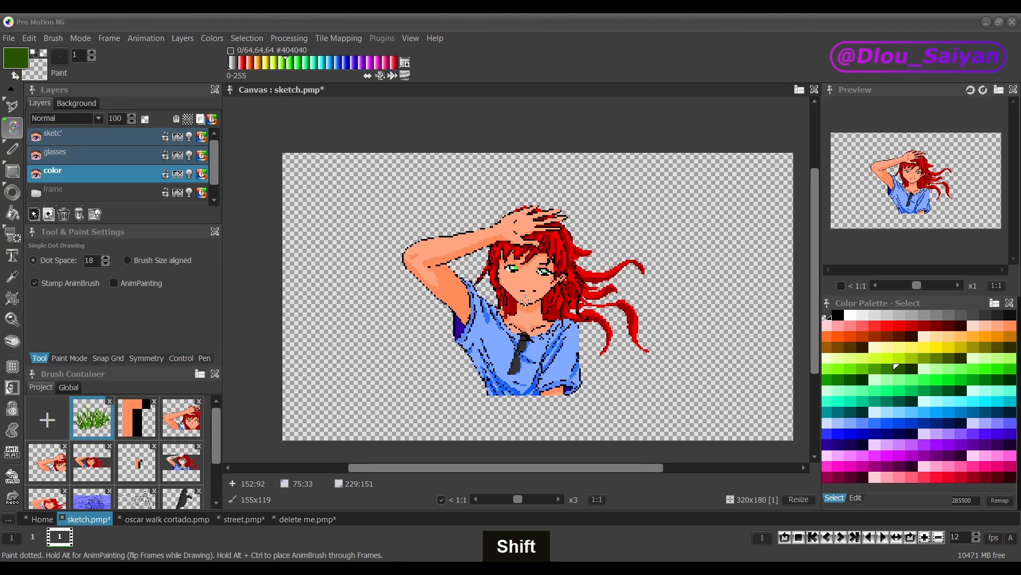
pyautogui.hotkey('shift', 'b')
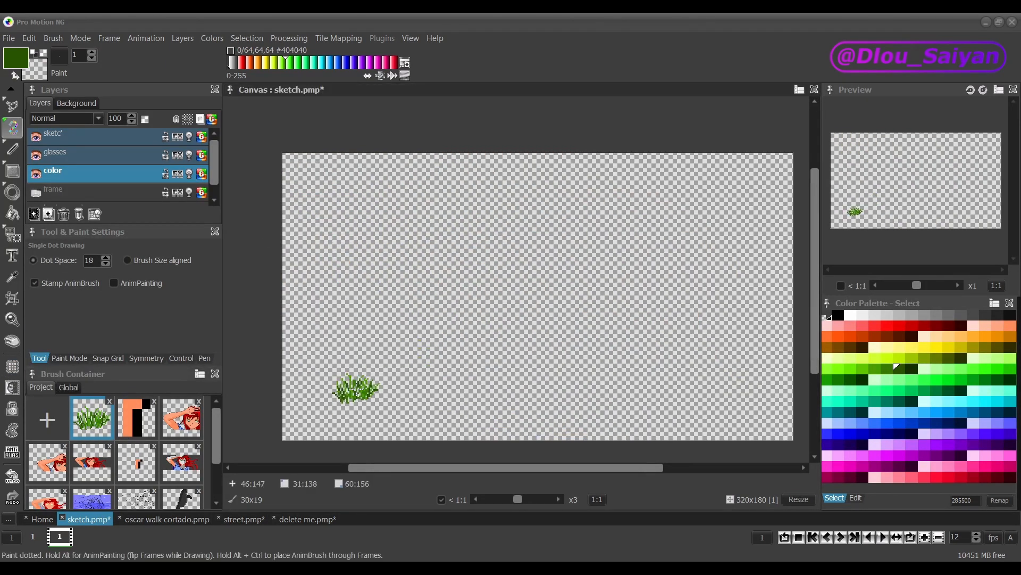
# - Make the background and frame layers visible and undo the clearing of the figure artwork
pyautogui.scroll(-1, 74, 189)
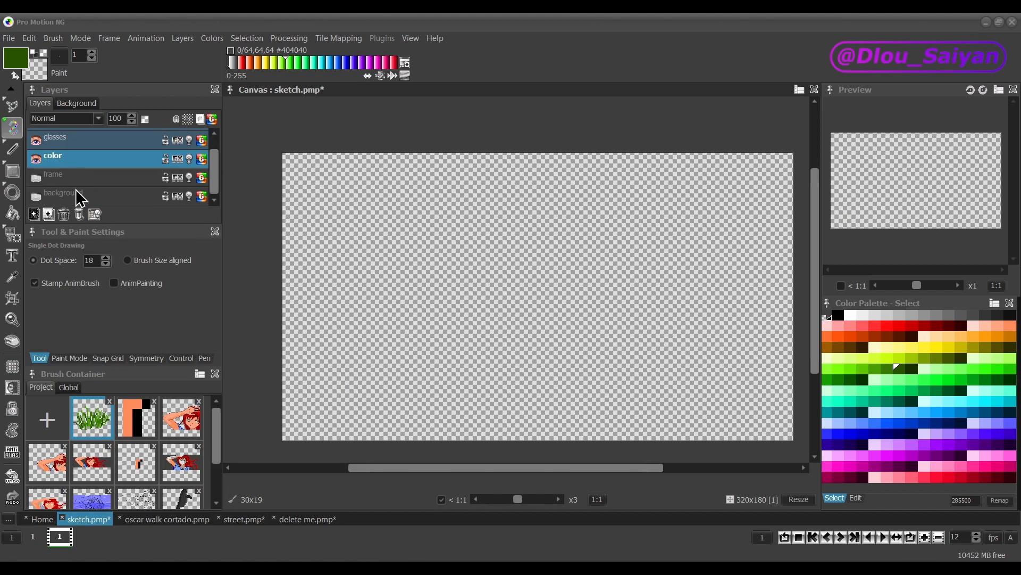
pyautogui.click(77, 181)
pyautogui.click(34, 197)
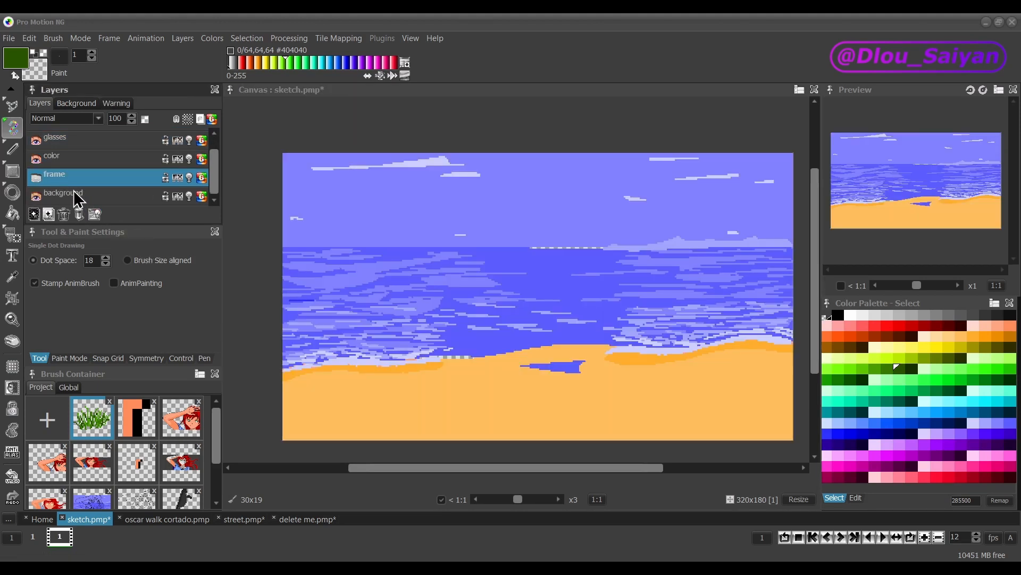
pyautogui.click(36, 177)
pyautogui.scroll(1, 75, 197)
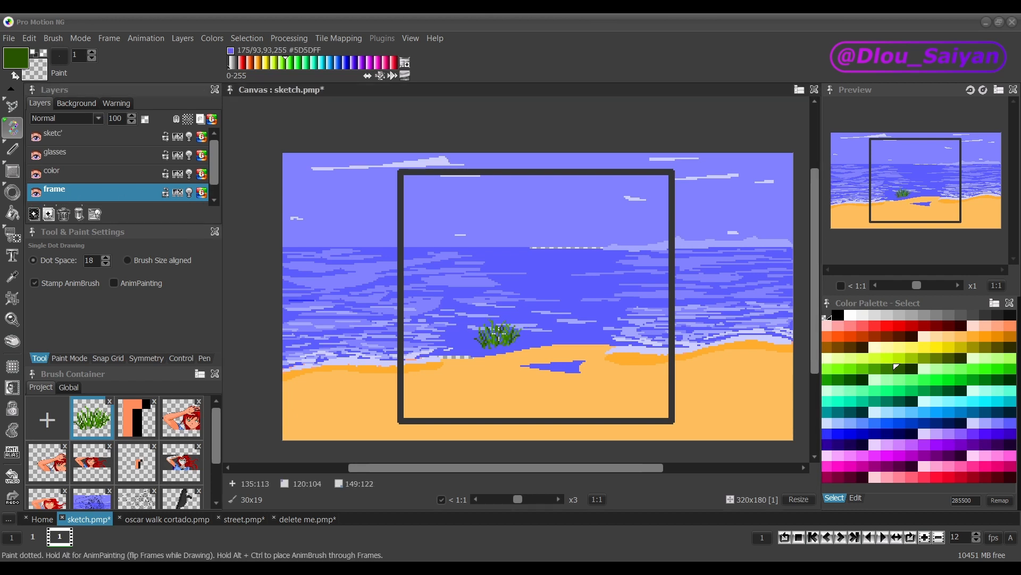
pyautogui.hotkey('ctrl', 'z')
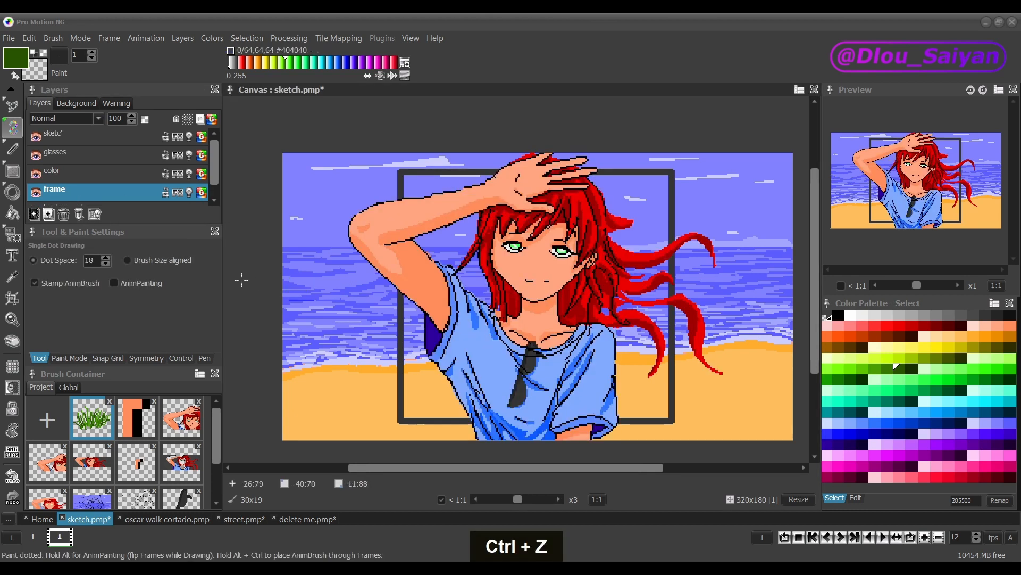
# - Add a new layer directly above the background layer and name it "grass"
pyautogui.moveTo(214, 174); pyautogui.dragTo(213, 191)
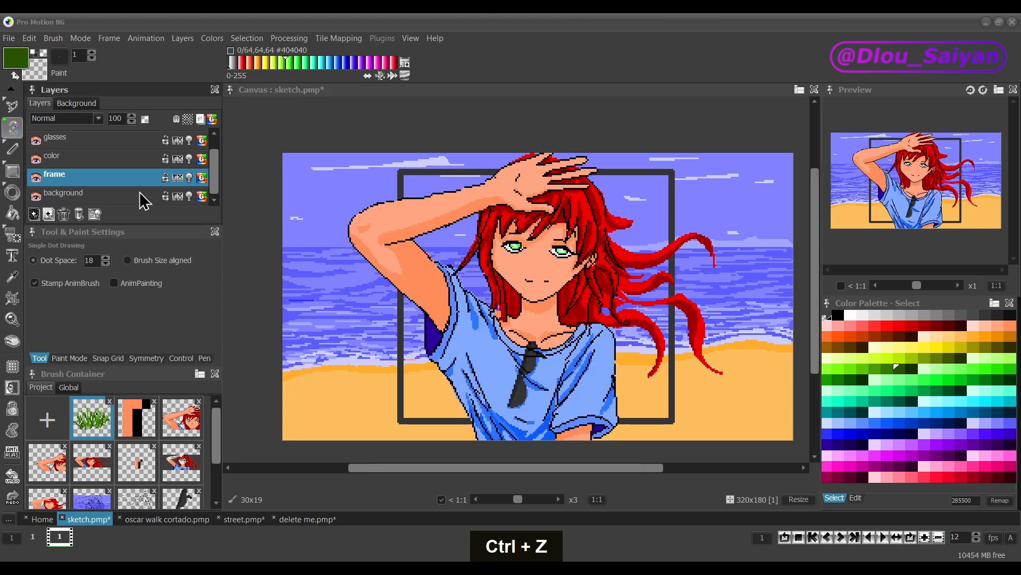
pyautogui.click(98, 196)
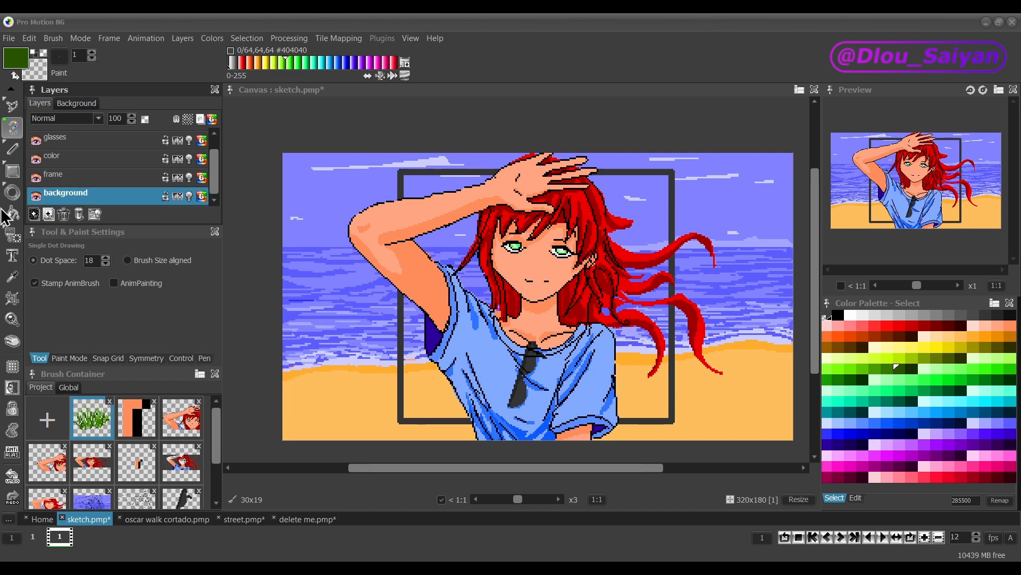
pyautogui.click(35, 216)
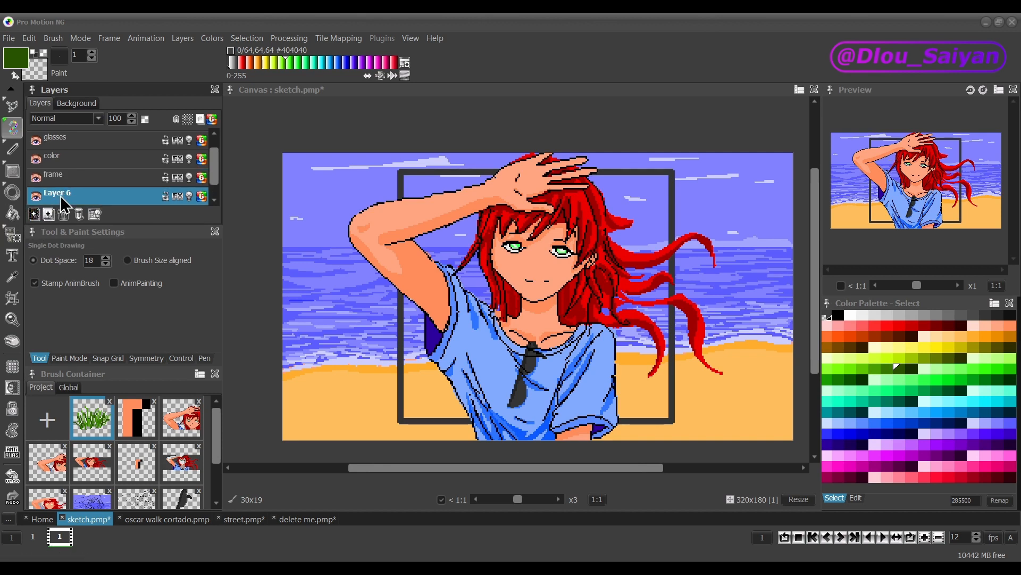
pyautogui.doubleClick(62, 203)
pyautogui.write('grass')
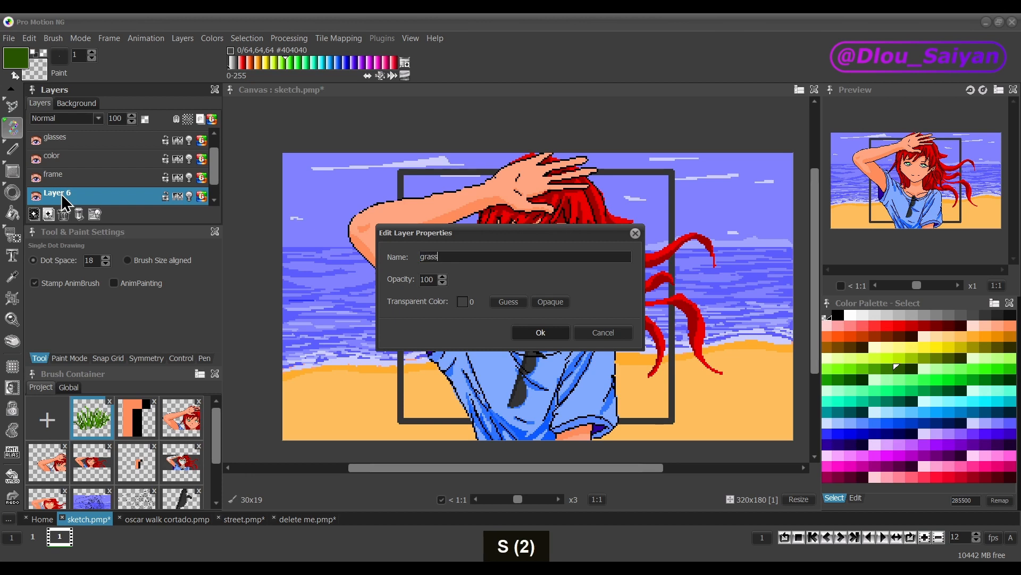
pyautogui.press('Return')
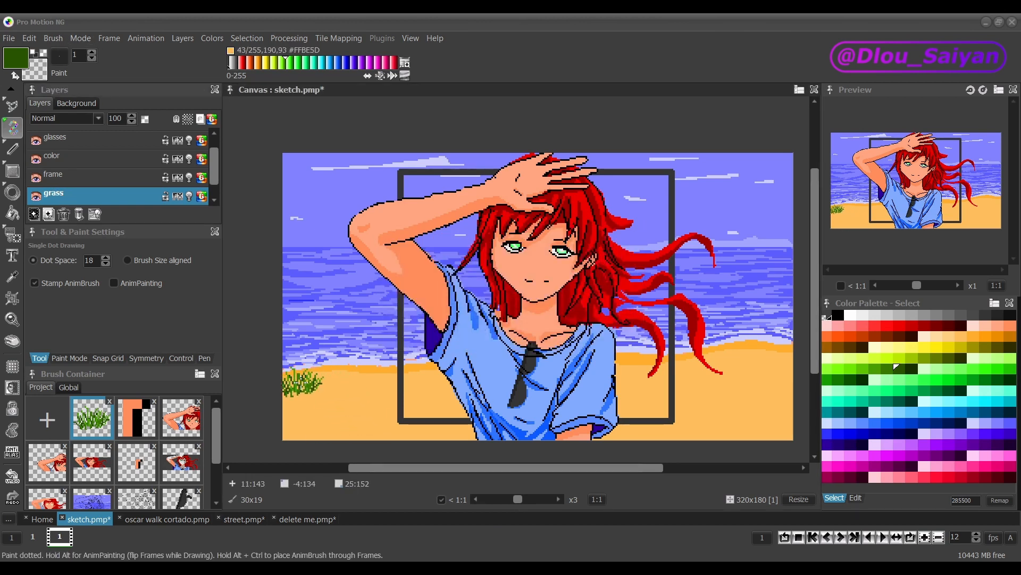
# - Paint grass clumps over the sand left of the figure with the 30 by 19 pixel grass brush, flipping it horizontally between strokes
pyautogui.moveTo(300, 381); pyautogui.dragTo(375, 378)
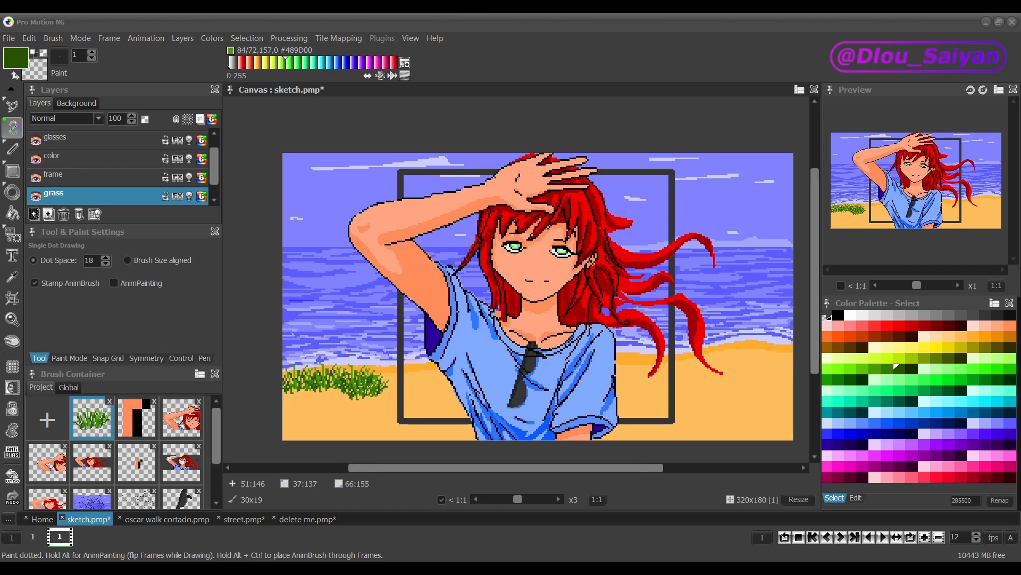
pyautogui.press('x')
pyautogui.press('x')
pyautogui.click(381, 409)
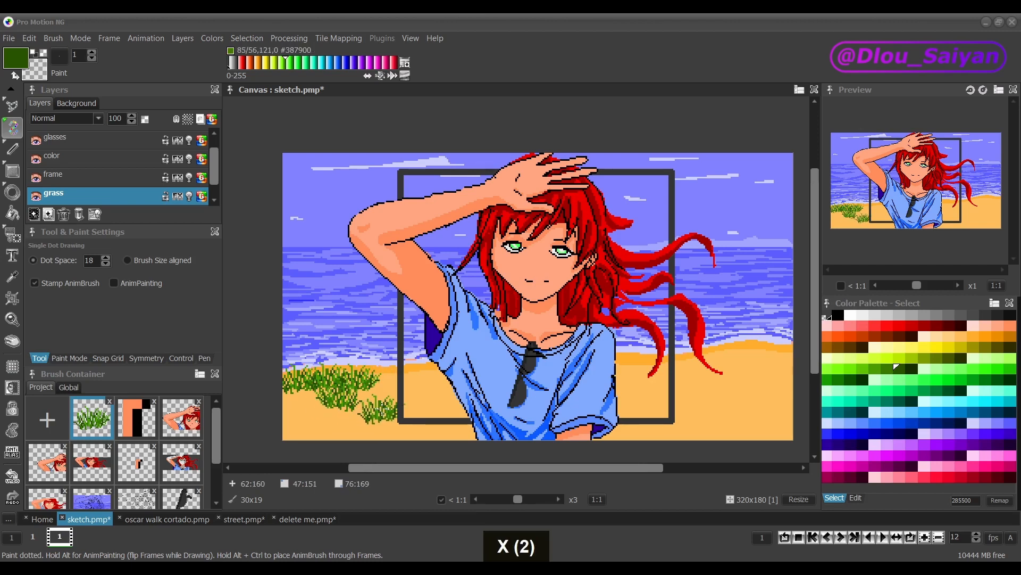
pyautogui.press('x')
pyautogui.click(312, 420)
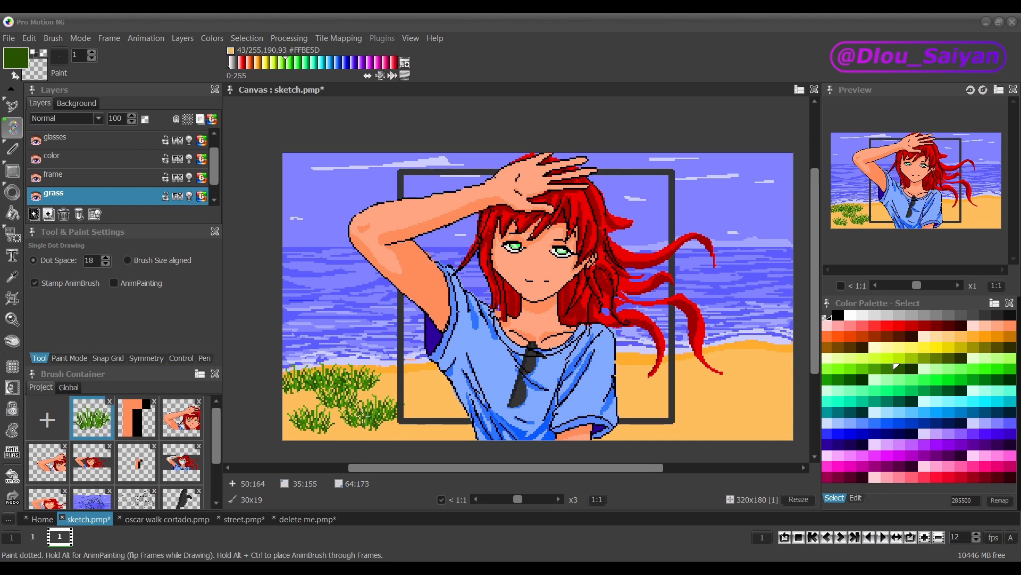
# - Enlarge the grass brush to 49 by 31 pixels, stamp more clumps on the sand beside the shirt, and shrink the brush slightly
pyautogui.hotkey('shift', '+')
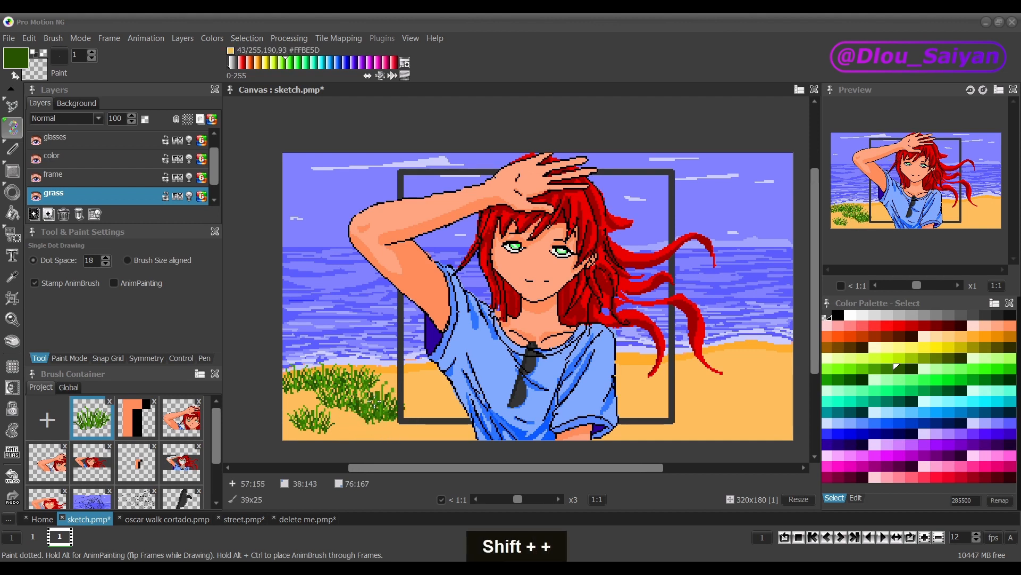
pyautogui.click(400, 382)
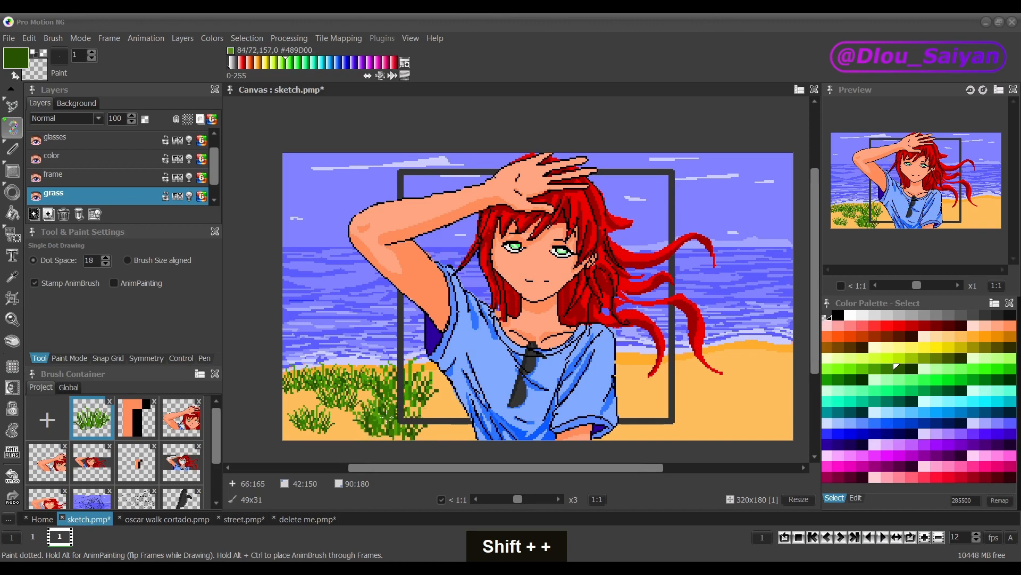
pyautogui.click(365, 422)
pyautogui.hotkey('shift', '-')
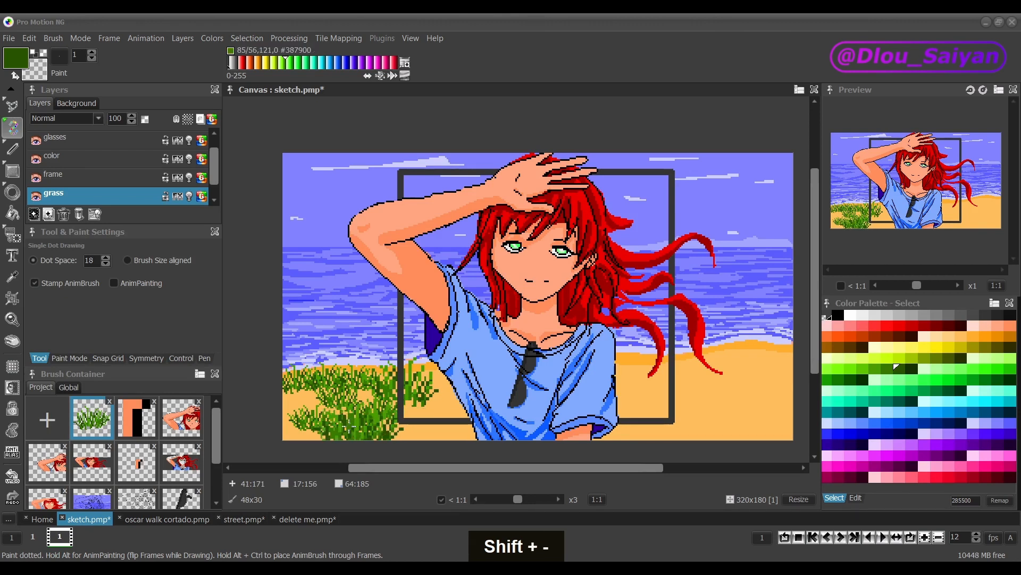
# - Stamp small grass clumps over the sand left of the figure, then enlarge the brush to 35 by 22 pixels and add more clumps
pyautogui.hotkey('shift', '-')
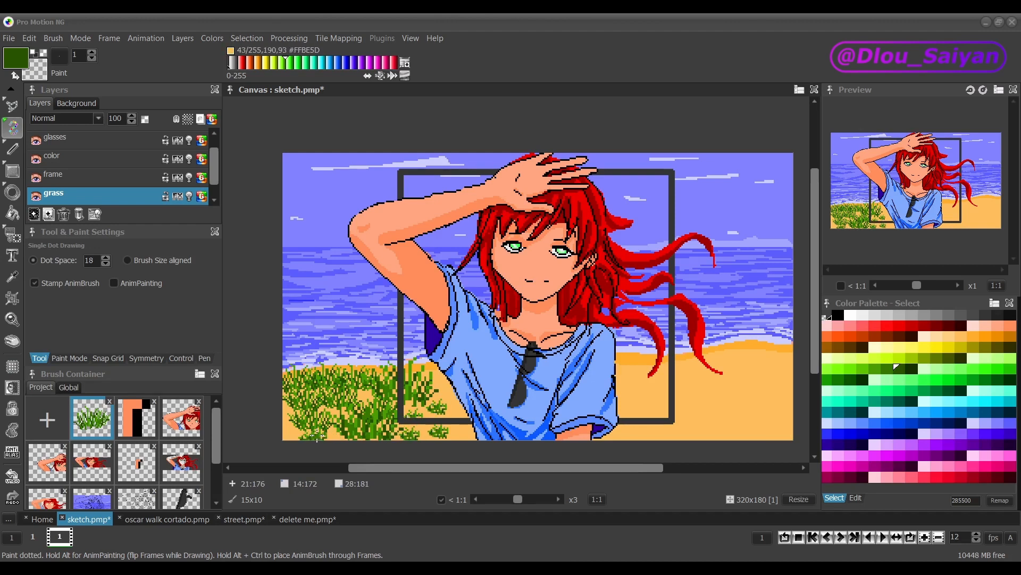
pyautogui.press('shift')
pyautogui.hotkey('shift', '+')
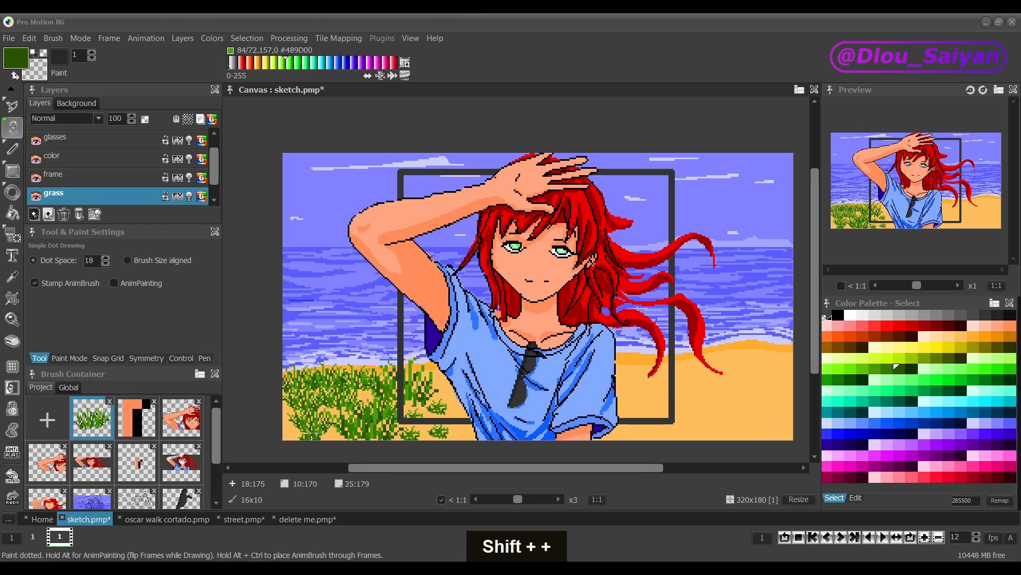
pyautogui.click(427, 414)
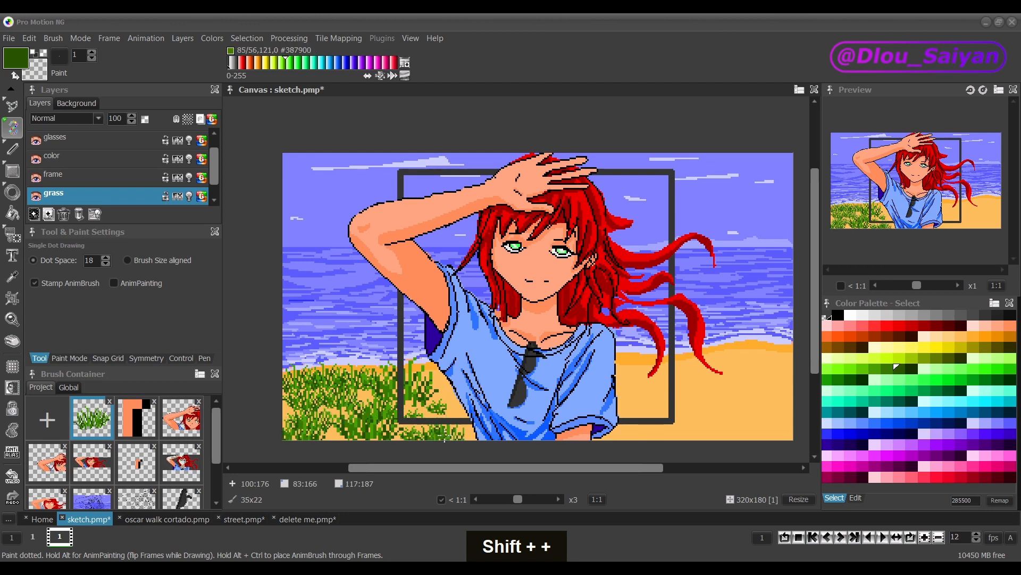
pyautogui.click(464, 435)
pyautogui.click(414, 431)
pyautogui.click(463, 406)
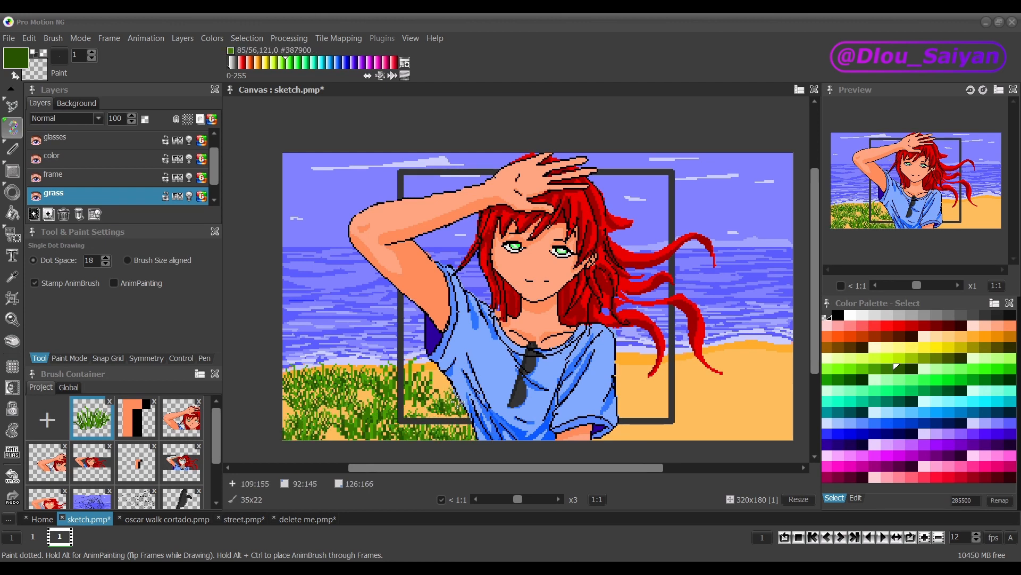
pyautogui.click(451, 392)
pyautogui.click(387, 422)
pyautogui.click(362, 402)
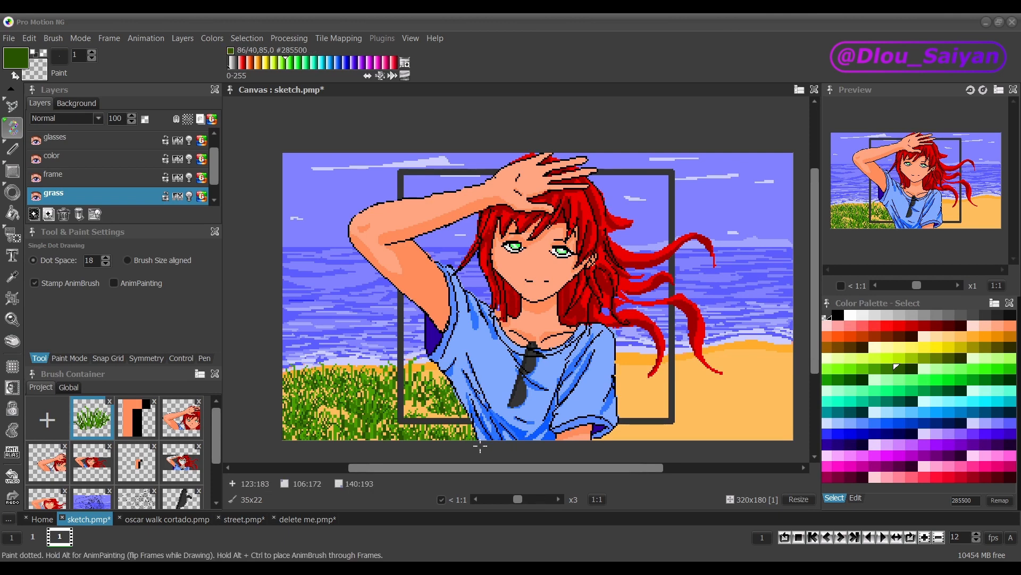
# - Grab a 127 by 52 pixel brush from the painted grass and cover the sand right of the figure, flipping the brush horizontally between strokes
pyautogui.press('b')
pyautogui.moveTo(515, 453); pyautogui.dragTo(514, 453)
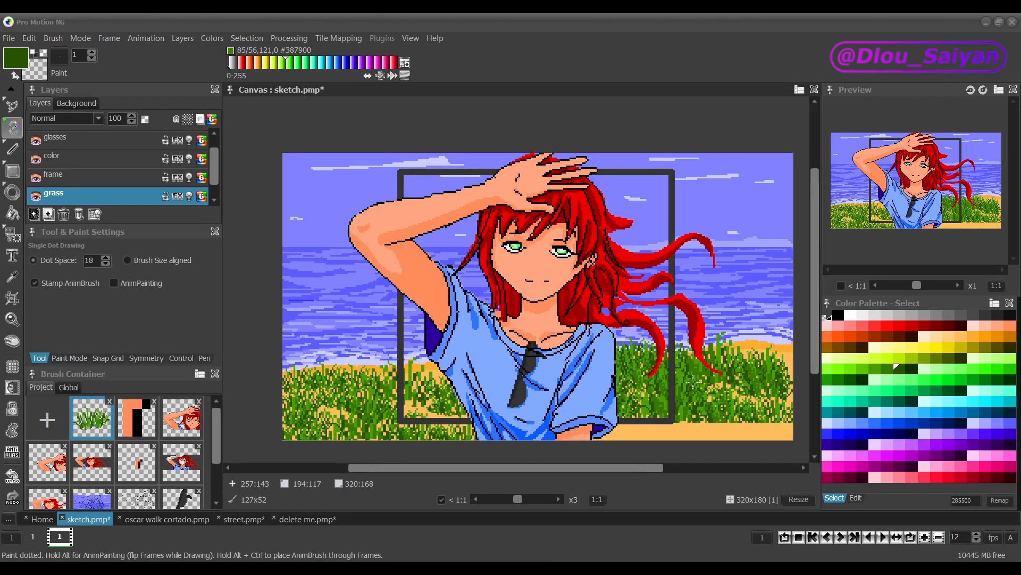
pyautogui.press('x')
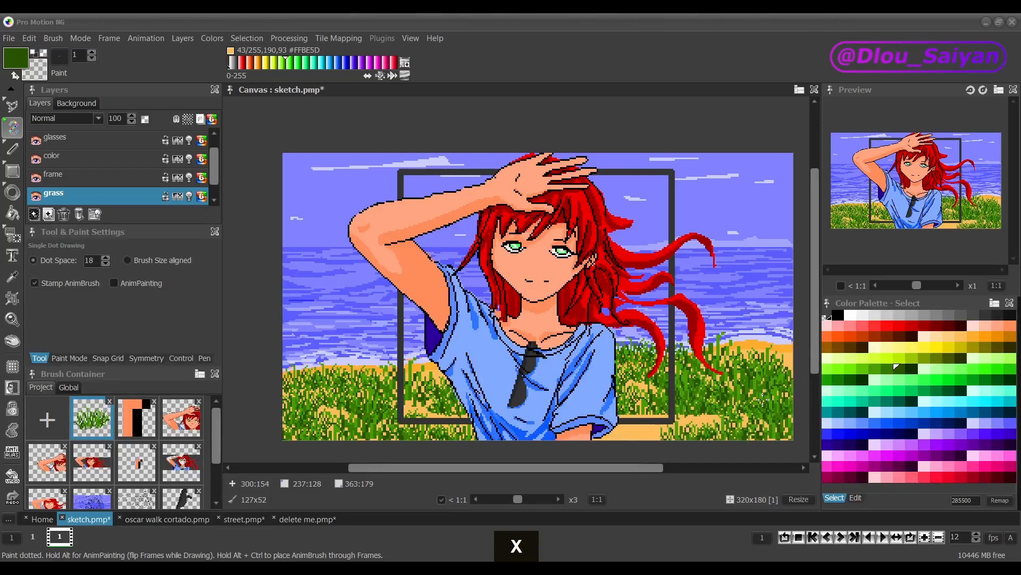
pyautogui.moveTo(582, 439)
pyautogui.mouseDown()
pyautogui.moveTo(686, 415)
pyautogui.moveTo(745, 373)
pyautogui.moveTo(723, 388)
pyautogui.moveTo(755, 376)
pyautogui.mouseUp()
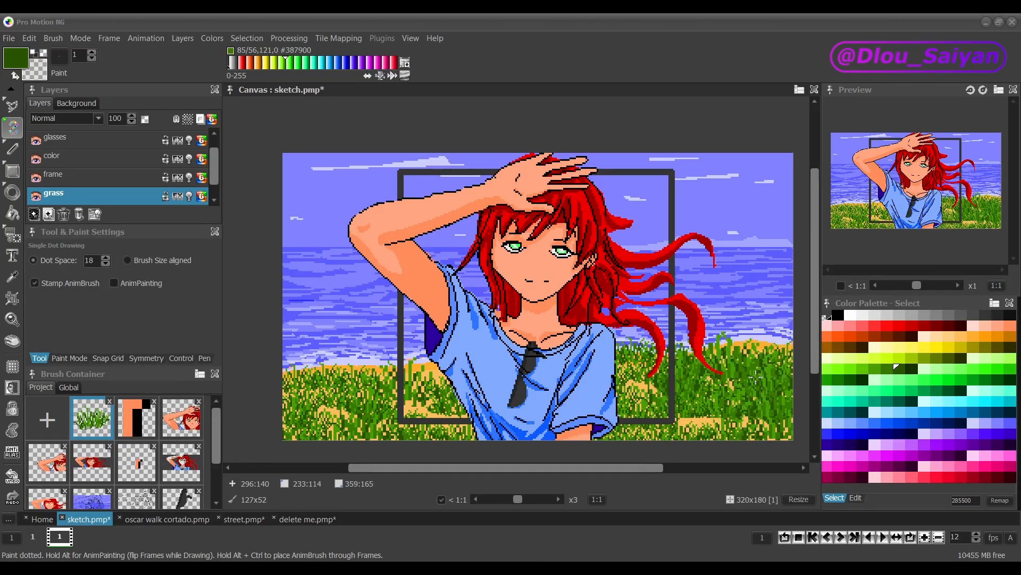
# - Shrink the grass brush to 58 by 23 pixels and paint over the bare sand patches on both sides of the figure
pyautogui.hotkey('shift', '-')
pyautogui.hotkey('shift', '-')
pyautogui.hotkey('shift', '-')
pyautogui.hotkey('shift', '-')
pyautogui.hotkey('shift', '-')
pyautogui.hotkey('shift', '-')
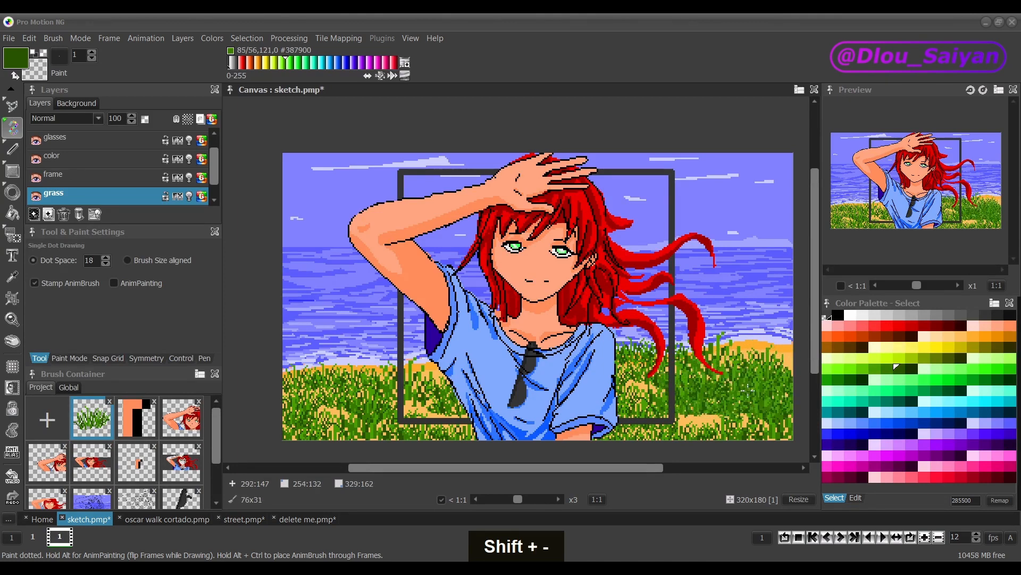
pyautogui.hotkey('shift', '-')
pyautogui.hotkey('shift', '-')
pyautogui.hotkey('shift', '-')
pyautogui.hotkey('shift', '-')
pyautogui.hotkey('shift', '-')
pyautogui.hotkey('shift', '-')
pyautogui.hotkey('shift', '-')
pyautogui.hotkey('shift', '-')
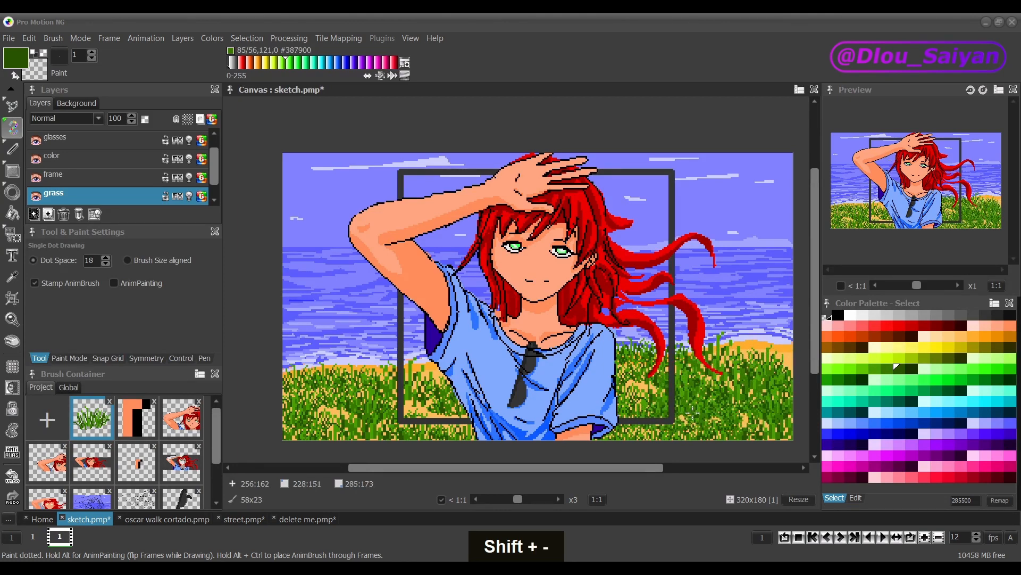
pyautogui.hotkey('shift', '-')
pyautogui.hotkey('shift', '-')
pyautogui.hotkey('shift', '-')
pyautogui.hotkey('shift', '-')
pyautogui.hotkey('shift', '-')
pyautogui.hotkey('shift', '-')
pyautogui.hotkey('shift', '-')
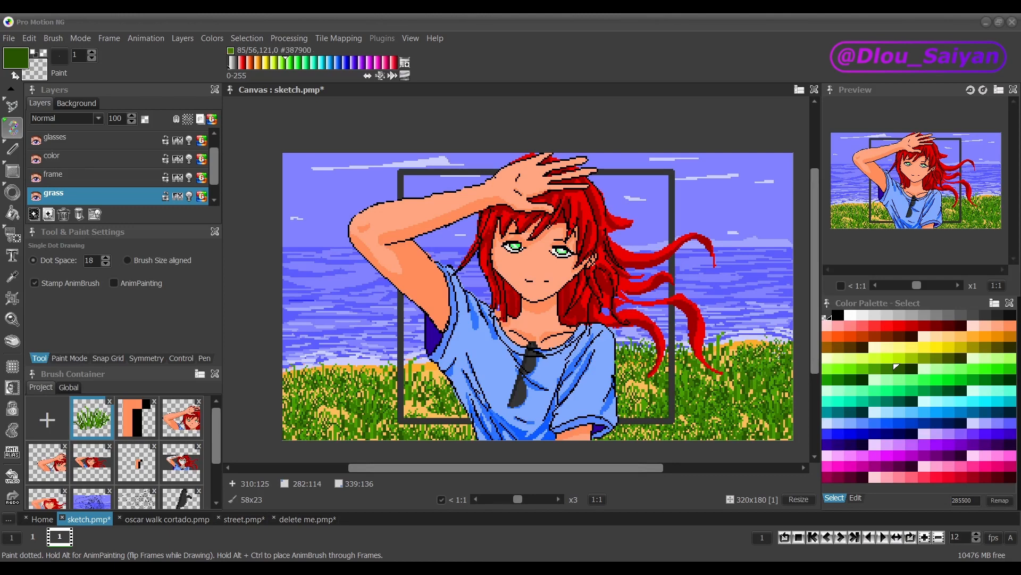
pyautogui.hotkey('shift', '-')
pyautogui.hotkey('shift', '-')
pyautogui.hotkey('shift', '-')
pyautogui.hotkey('shift', '-')
pyautogui.hotkey('shift', '-')
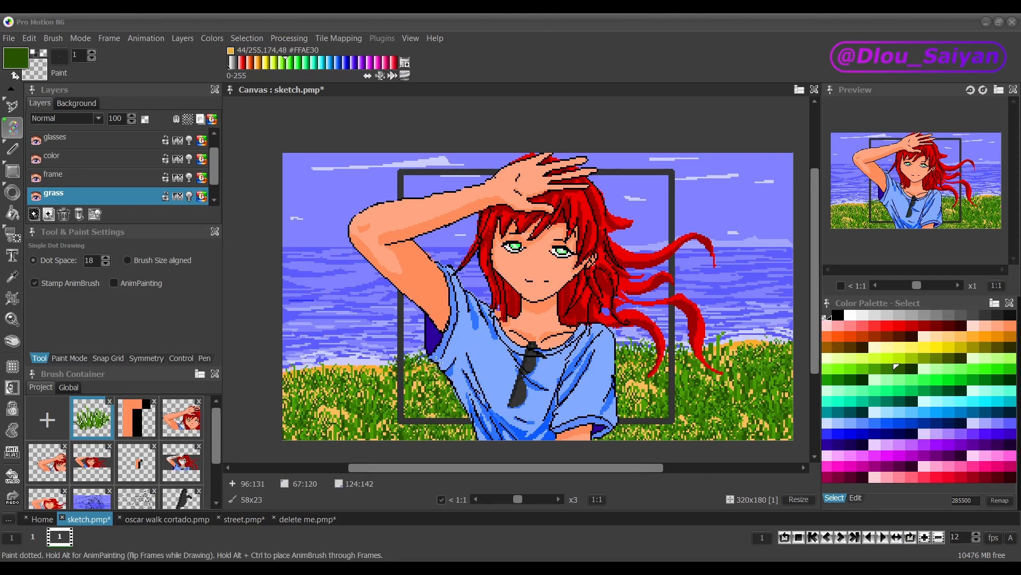
# - Paint more grass over the remaining bare sand left of the figure with the 58 by 23 pixel brush
pyautogui.press('-')
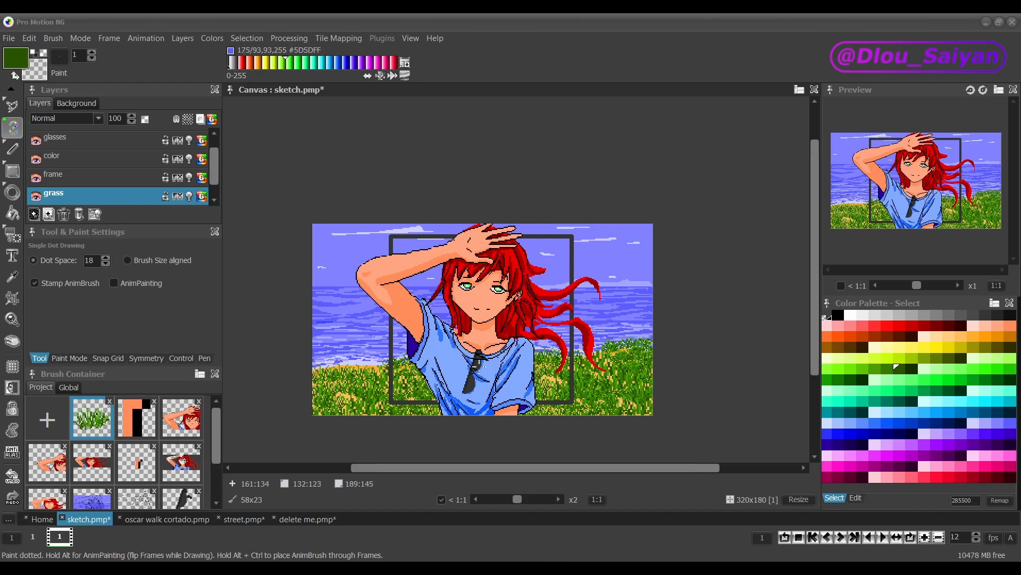
pyautogui.moveTo(484, 366); pyautogui.dragTo(327, 366)
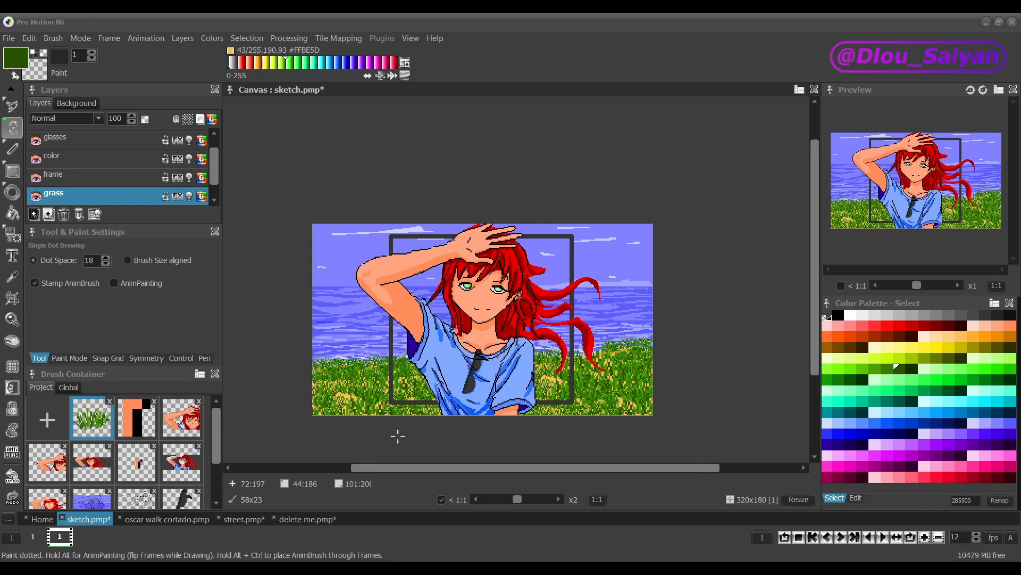
pyautogui.scroll(2, 434, 399)
pyautogui.scroll(-2, 427, 402)
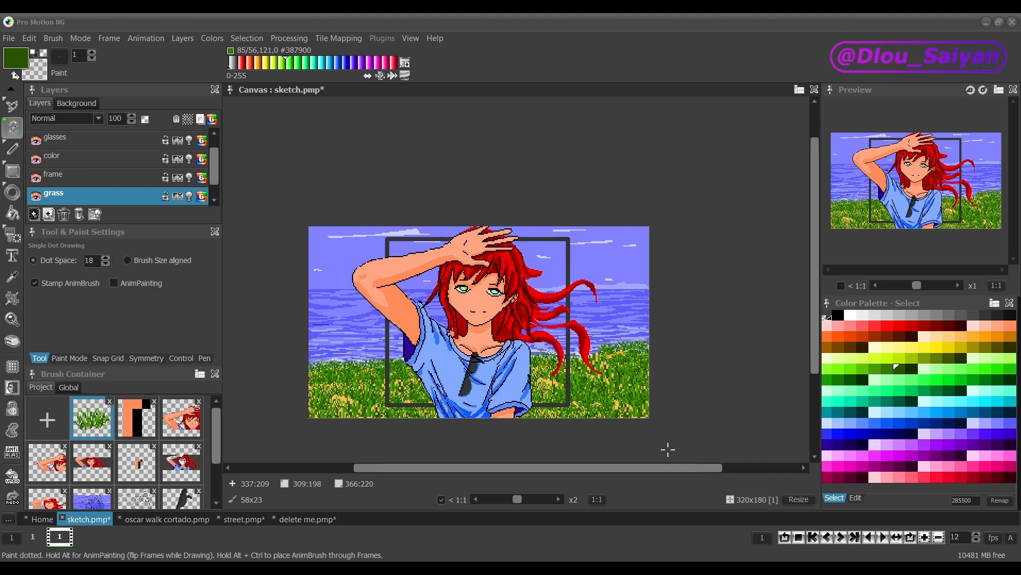
pyautogui.moveTo(216, 424)
pyautogui.mouseDown()
pyautogui.moveTo(216, 449)
pyautogui.moveTo(215, 415)
pyautogui.mouseUp()
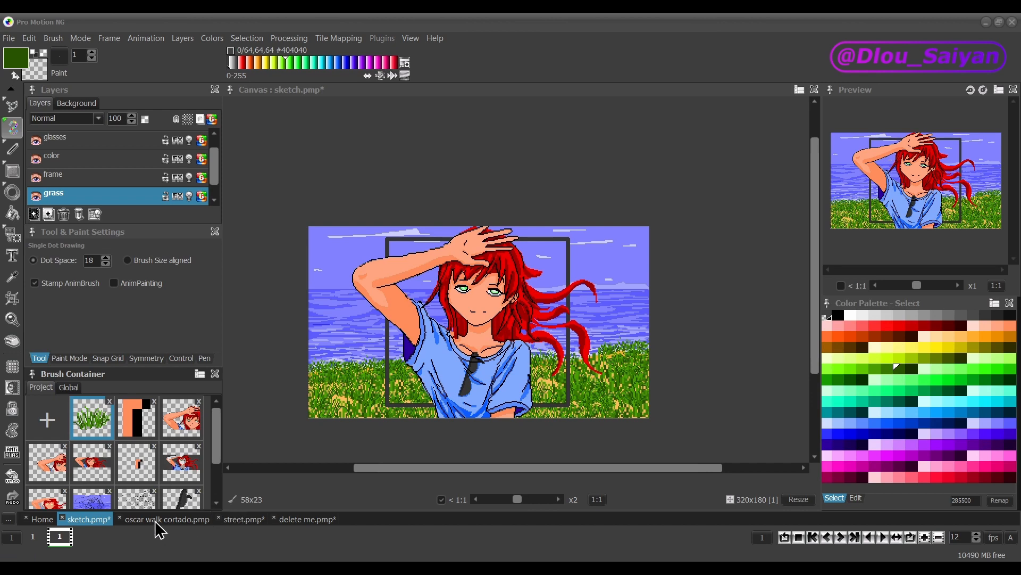
# - Switch to oscar walk cortado.pmp and grab the walking character as a 6-frame animated brush
pyautogui.click(205, 520)
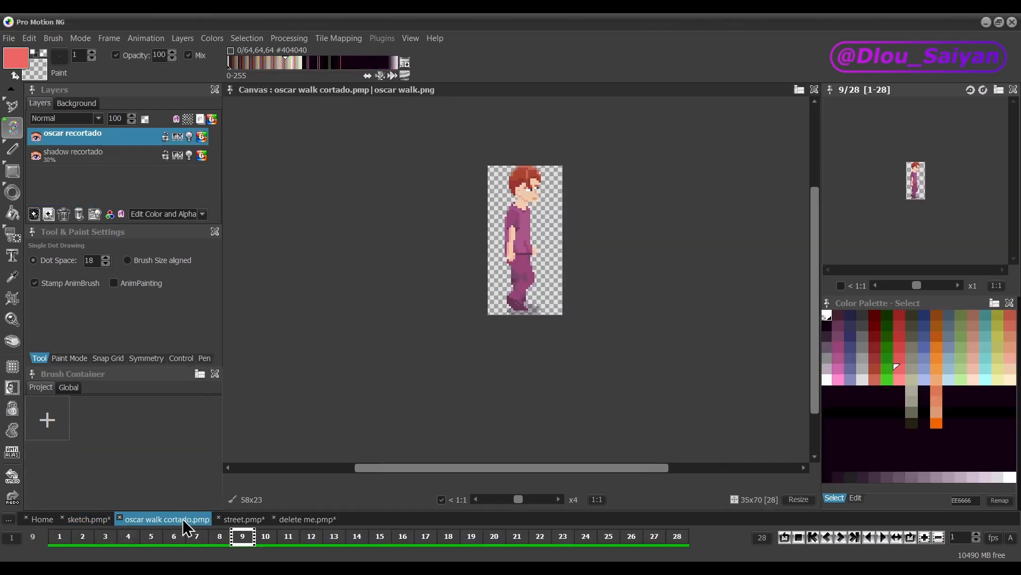
pyautogui.click(238, 519)
pyautogui.click(162, 521)
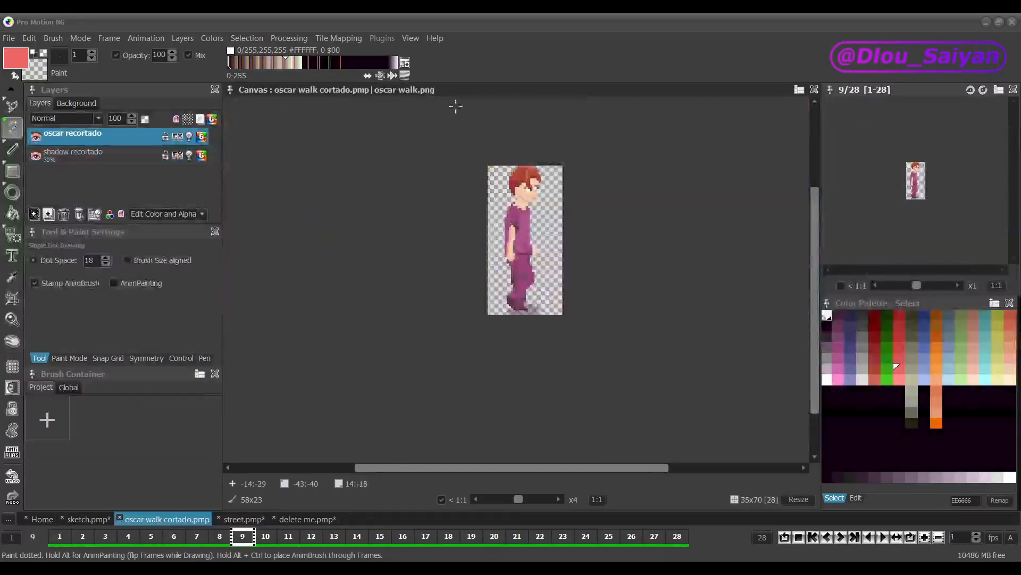
pyautogui.press('b')
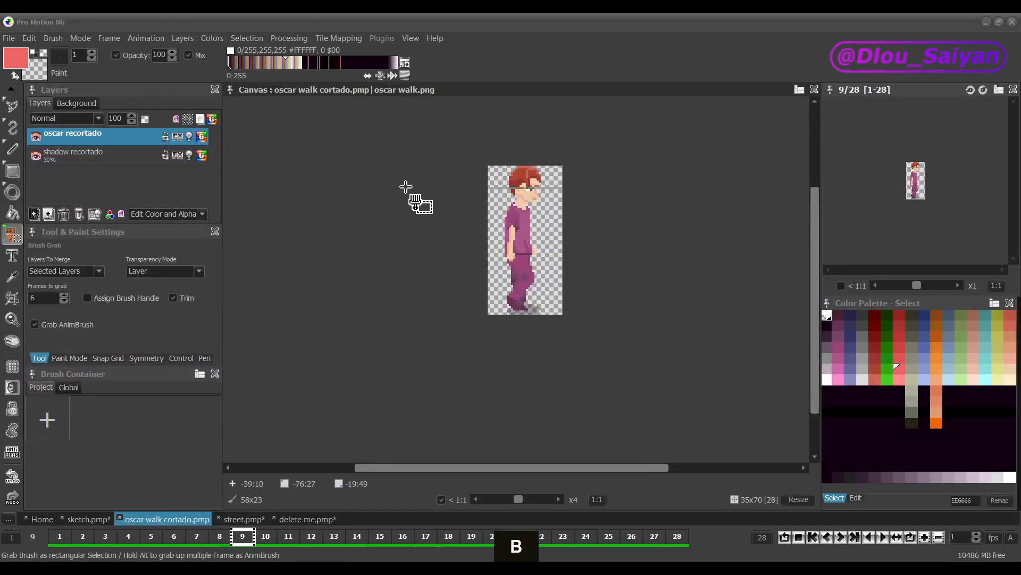
pyautogui.moveTo(426, 146); pyautogui.dragTo(665, 366)
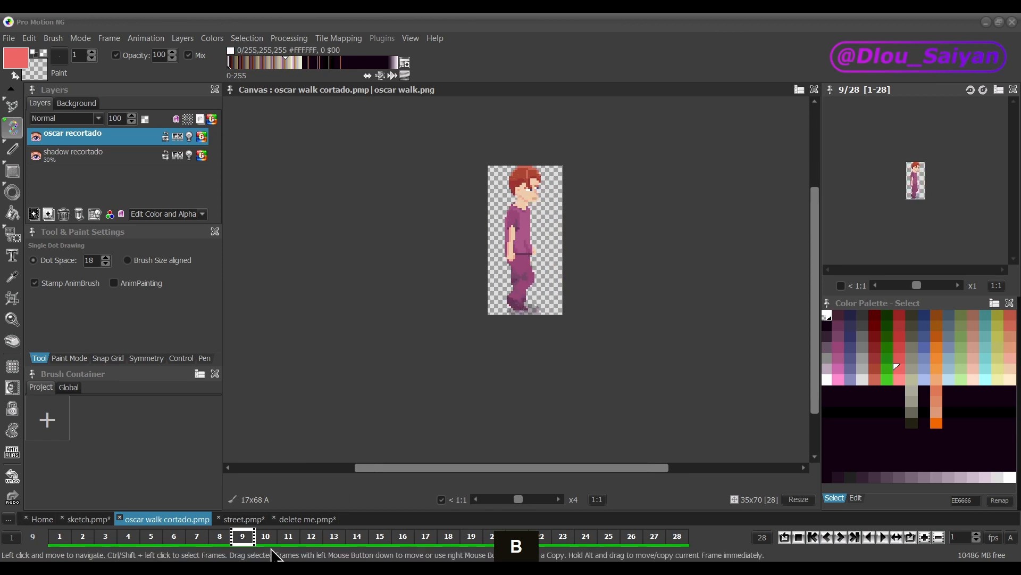
# - Switch to street.pmp, stamp the walking character on the pavement left of the tree trunk, and store the brush in the project's brush container
pyautogui.click(244, 519)
pyautogui.click(495, 294)
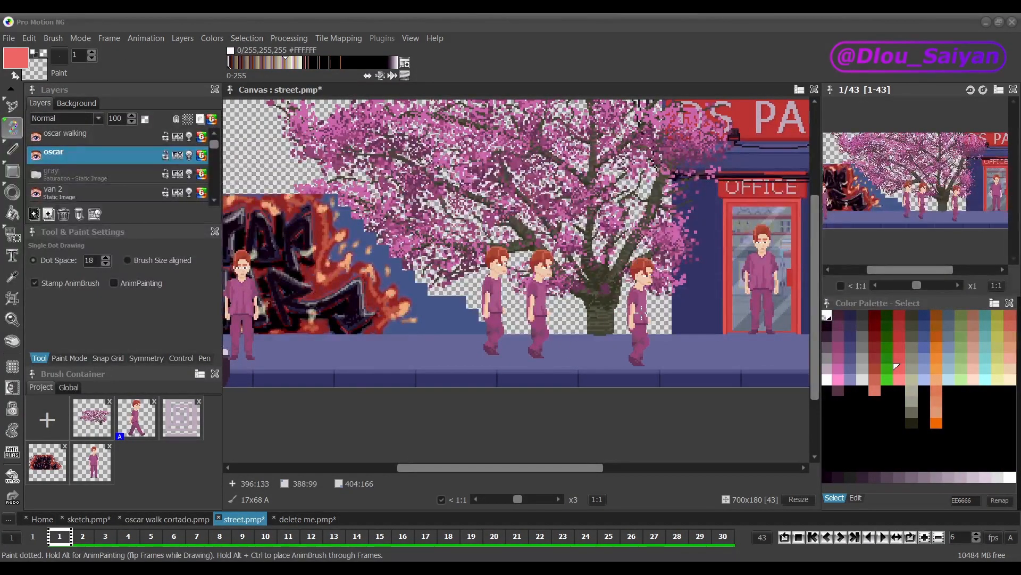
pyautogui.click(66, 423)
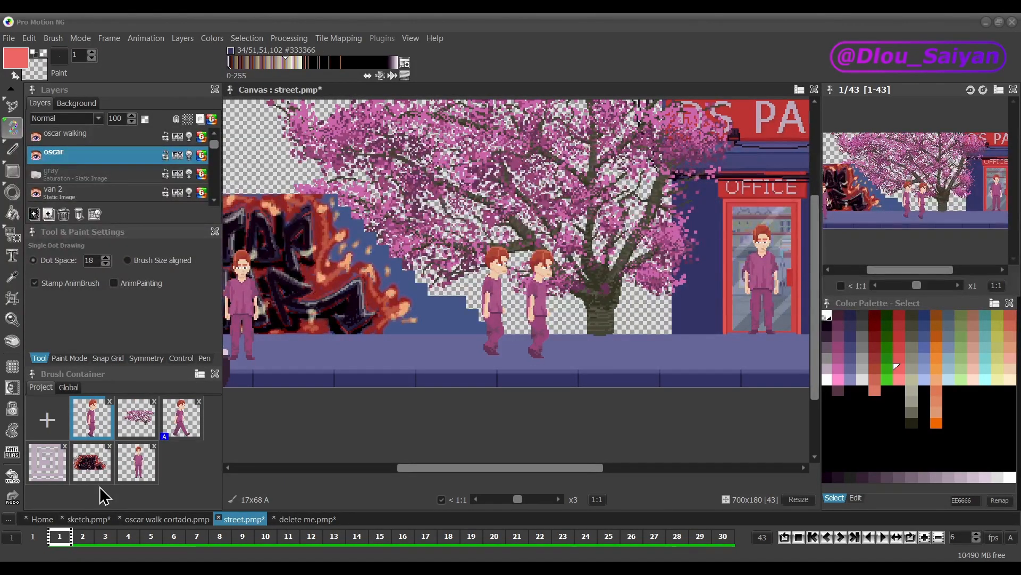
# - Try the walking character brush in sketch.pmp, undo it, and compare that project's palette with the one in oscar walk cortado.pmp
pyautogui.click(104, 517)
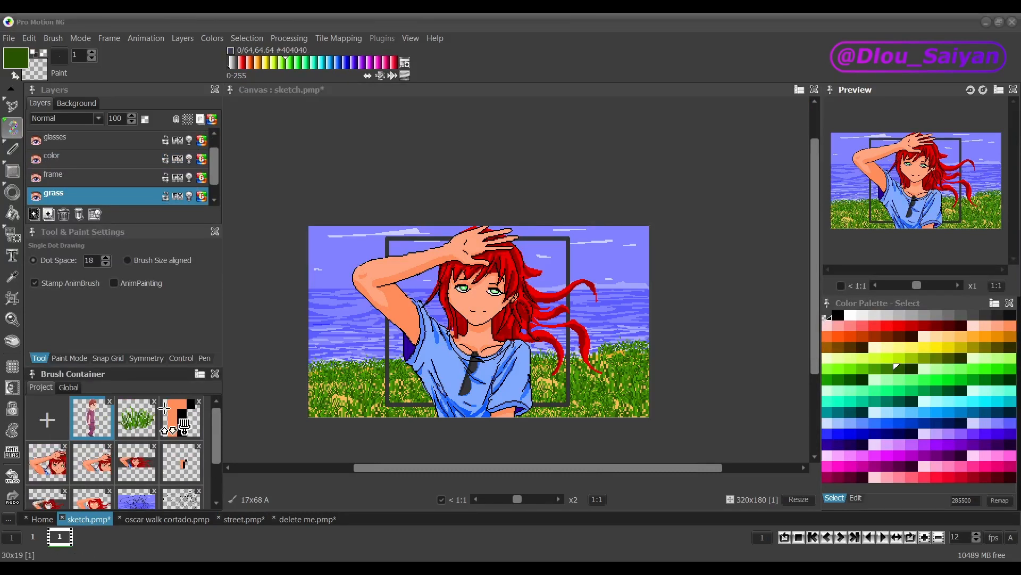
pyautogui.hotkey('ctrl', 'z')
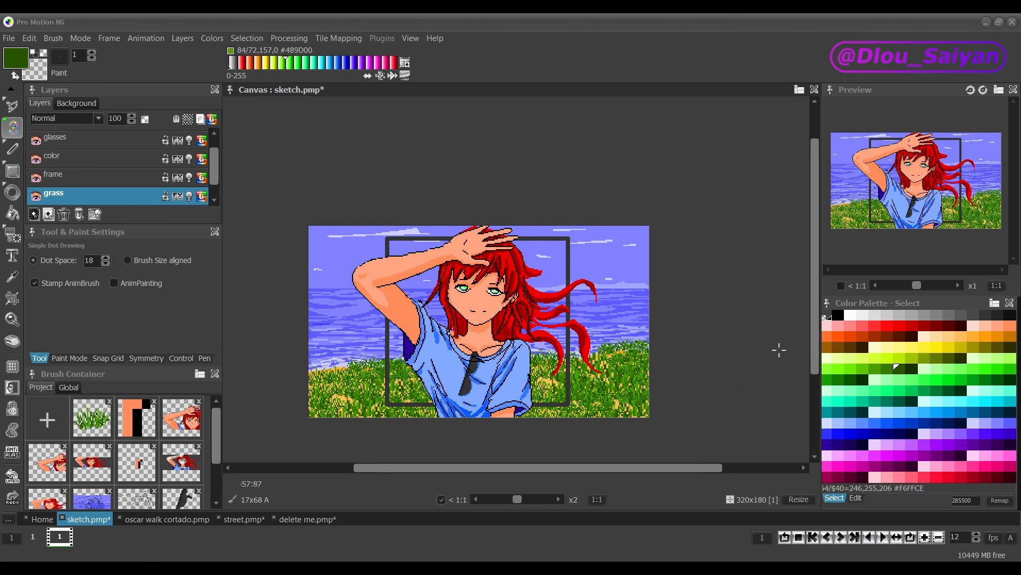
pyautogui.click(176, 519)
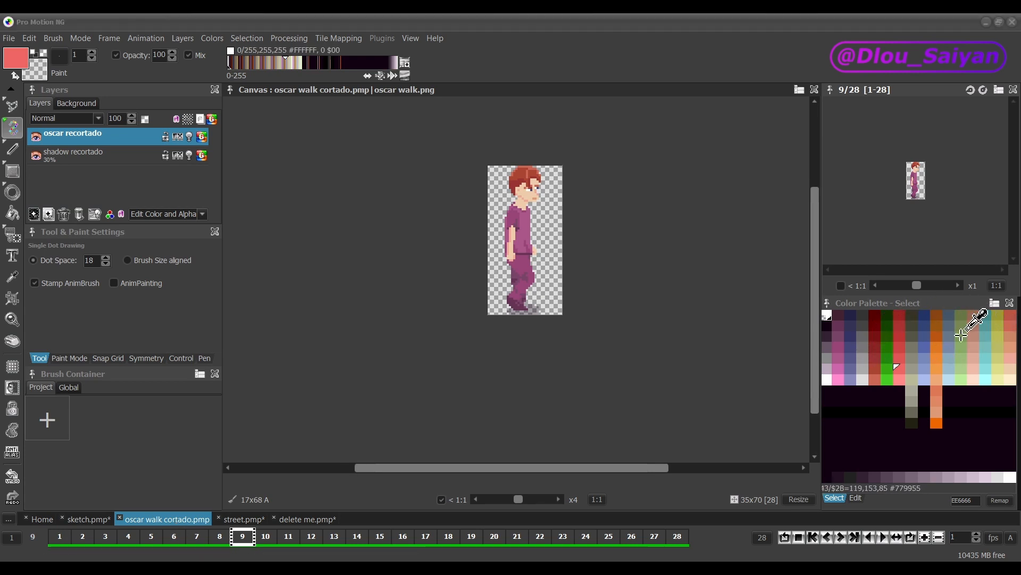
pyautogui.click(85, 519)
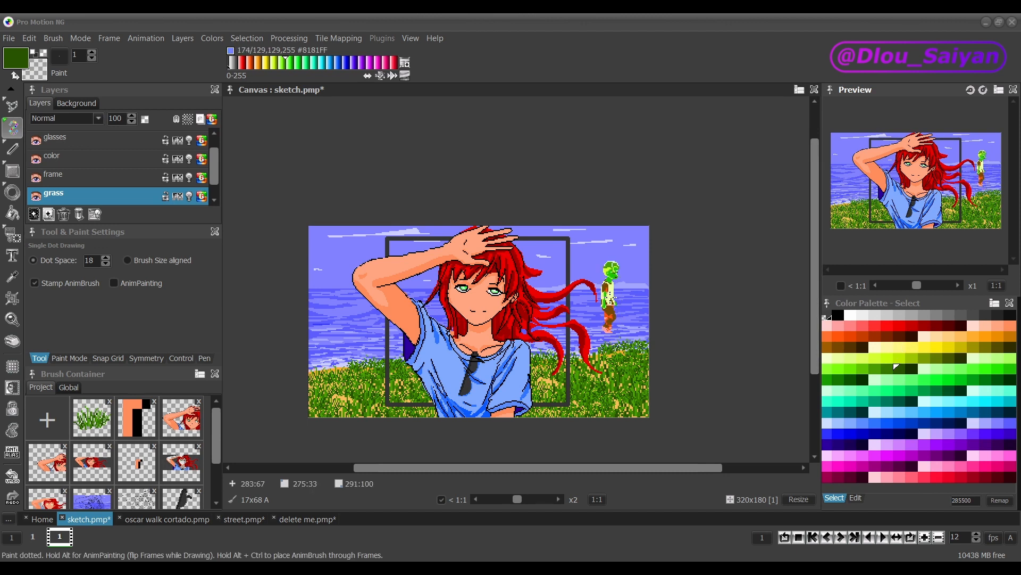
# - Select all the colors of the sketch.pmp palette in edit mode and remap the walking character brush to the selection
pyautogui.click(856, 498)
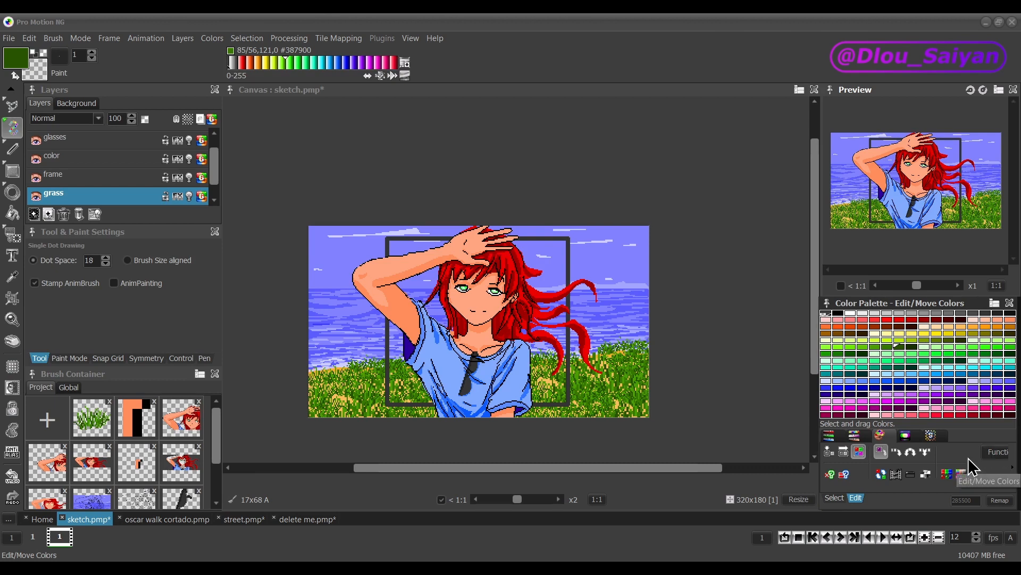
pyautogui.press('ctrl')
pyautogui.hotkey('ctrl', 'd')
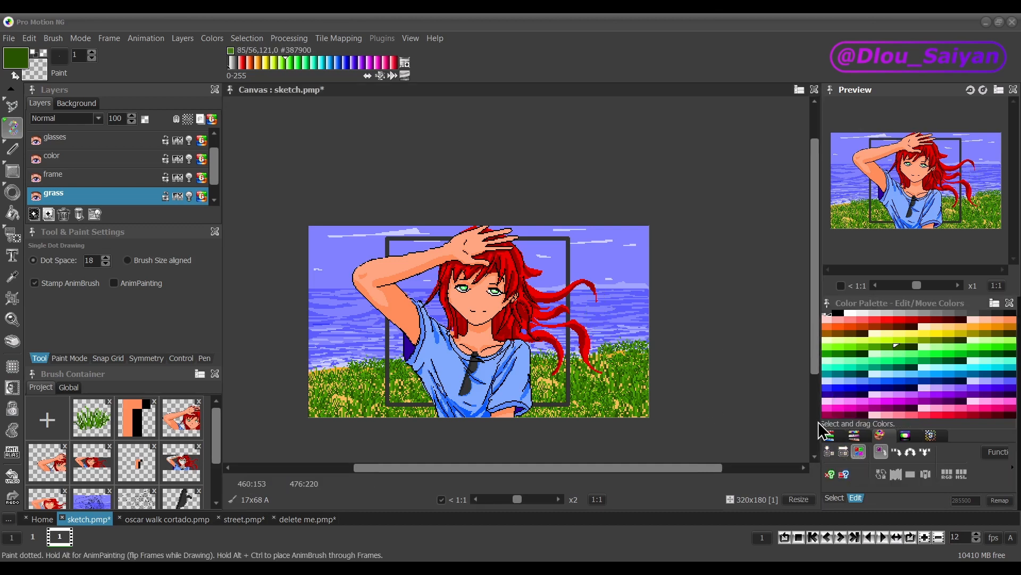
pyautogui.moveTo(825, 314); pyautogui.dragTo(1010, 414)
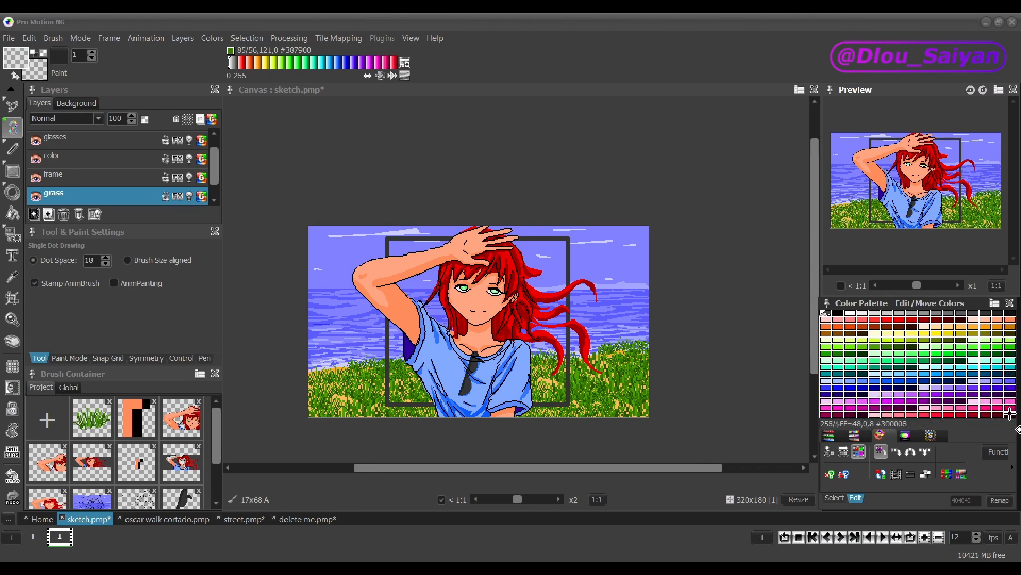
pyautogui.click(984, 454)
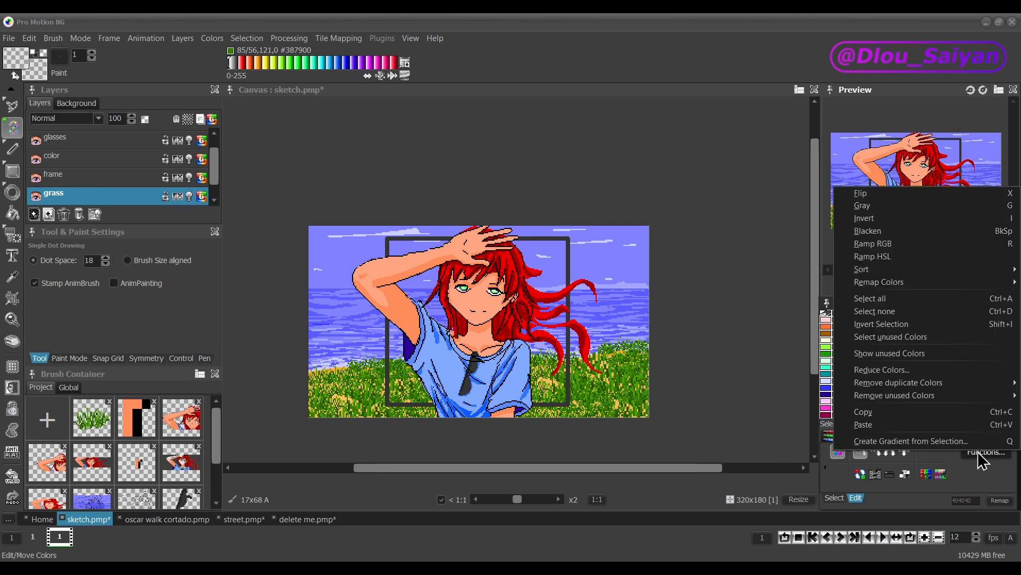
pyautogui.moveTo(886, 282)
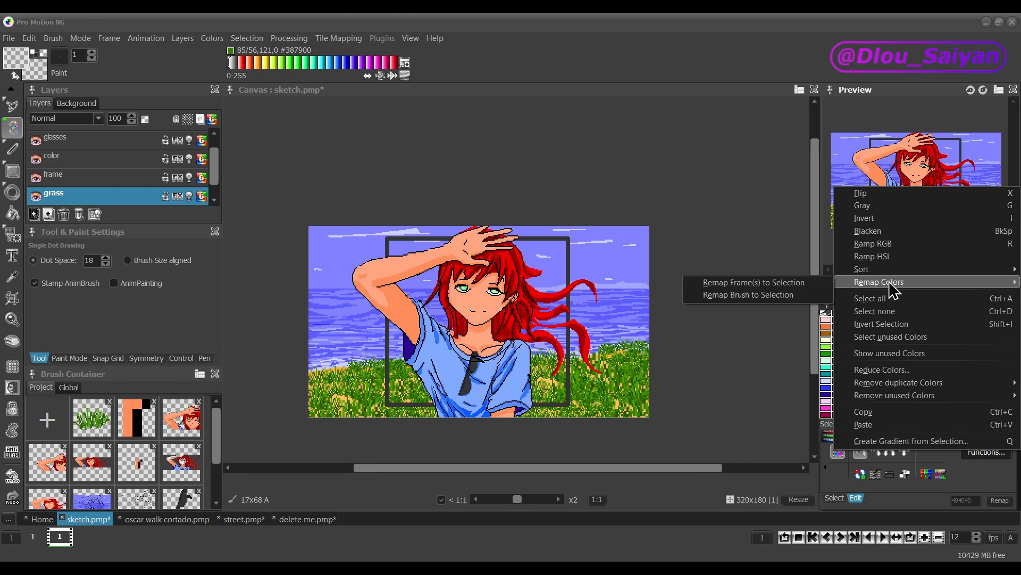
pyautogui.click(744, 306)
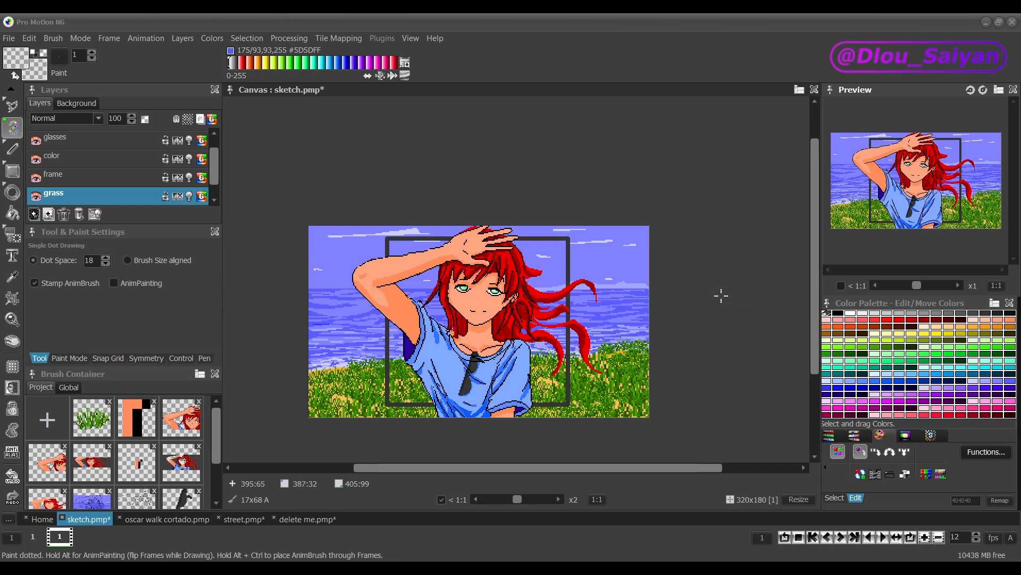
pyautogui.scroll(3, 607, 304)
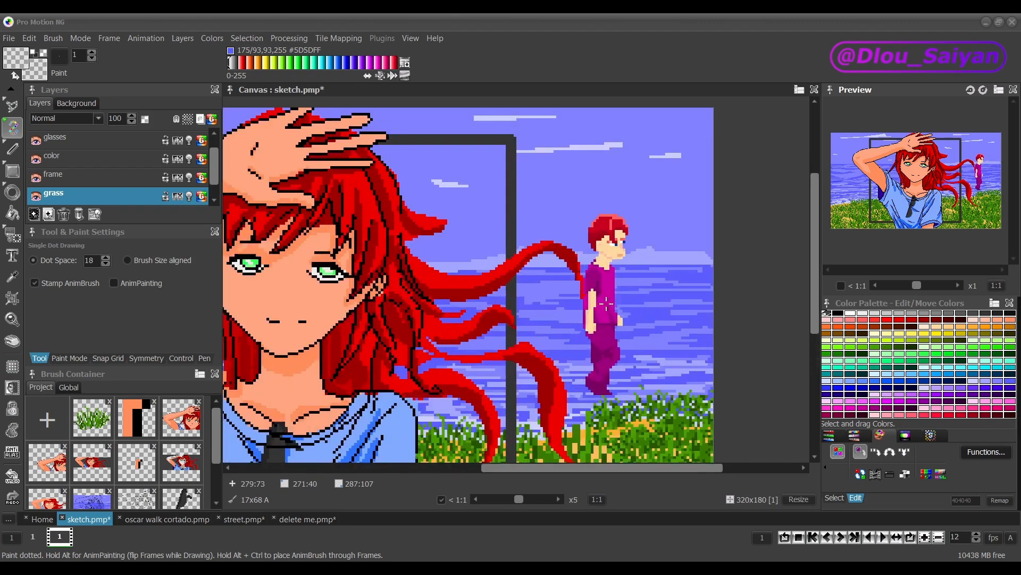
pyautogui.scroll(1, 606, 303)
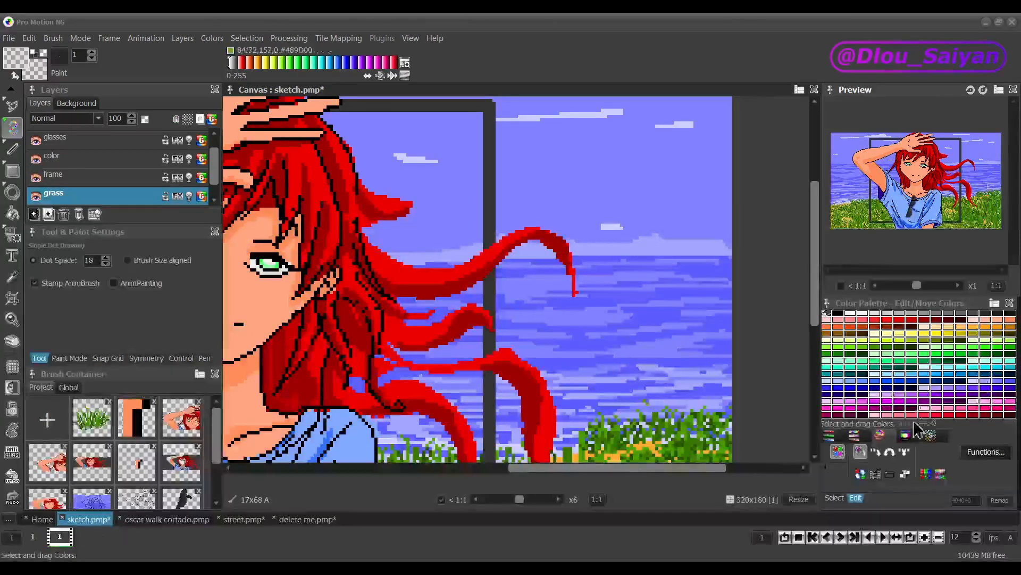
# - Compare the remapped walking character brush with the original in oscar walk cortado.pmp and store it in sketch.pmp's brush container
pyautogui.click(133, 520)
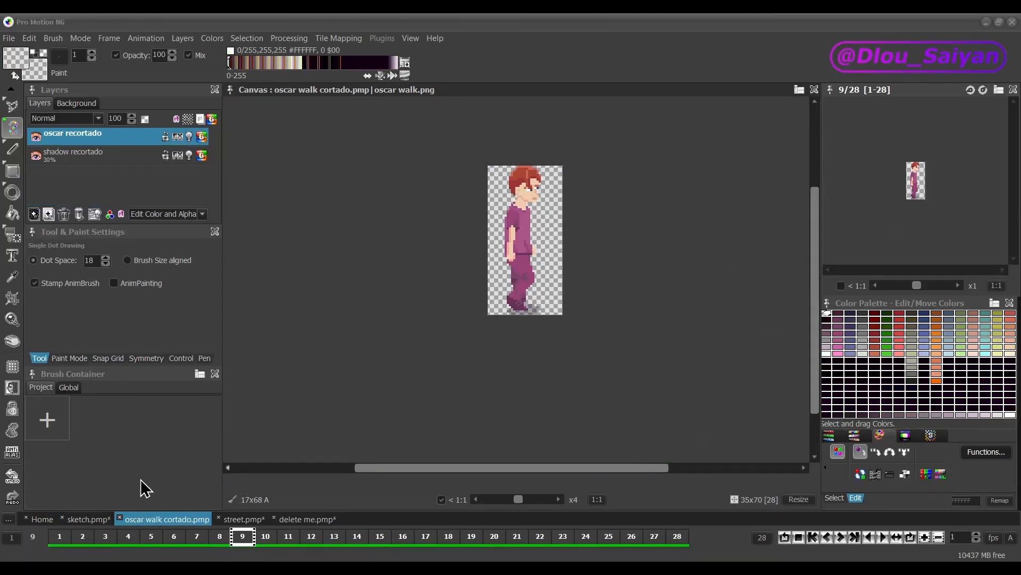
pyautogui.click(81, 518)
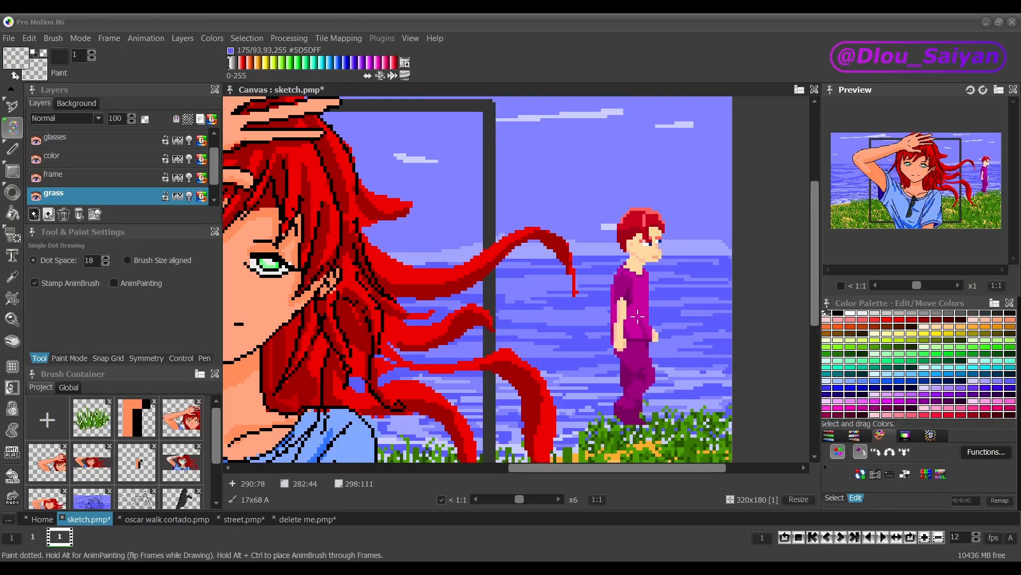
pyautogui.scroll(-2, 641, 286)
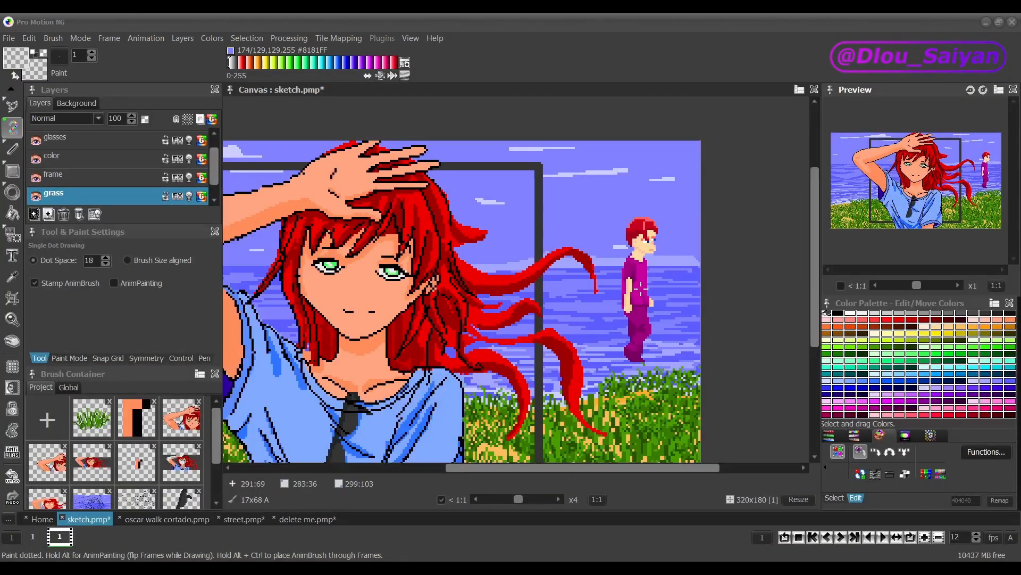
pyautogui.click(47, 420)
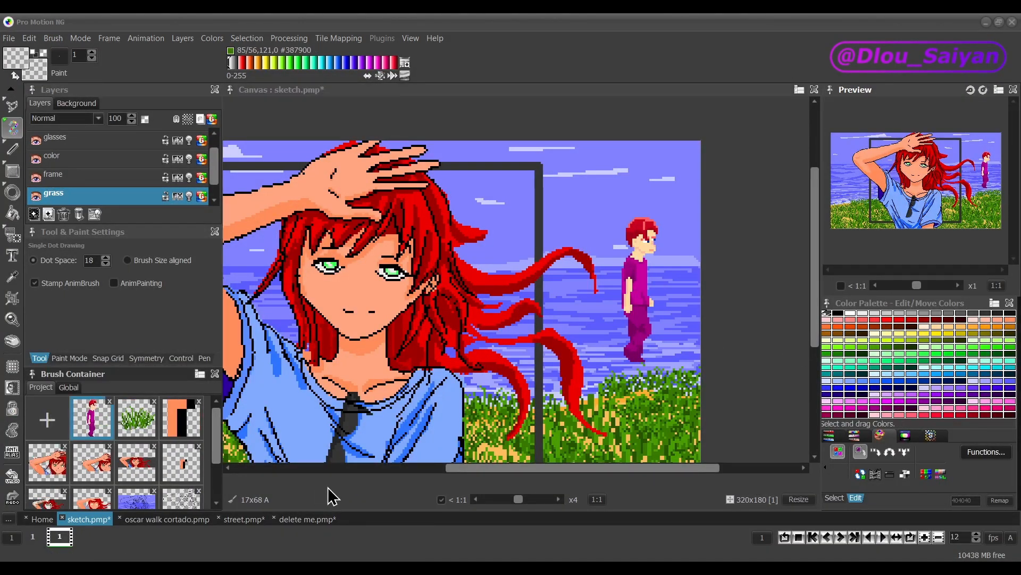
pyautogui.scroll(-2, 730, 399)
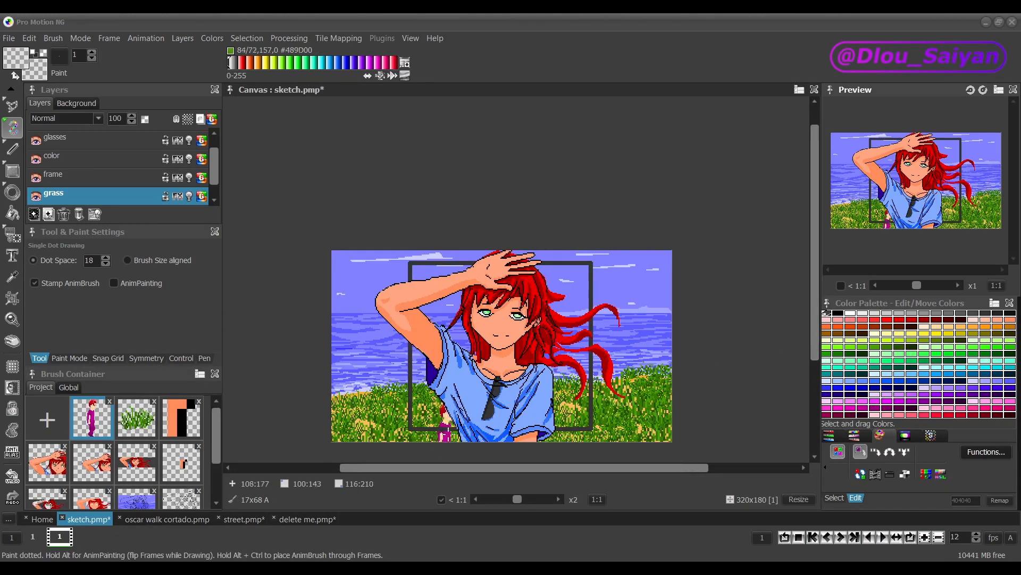
pyautogui.scroll(1, 452, 423)
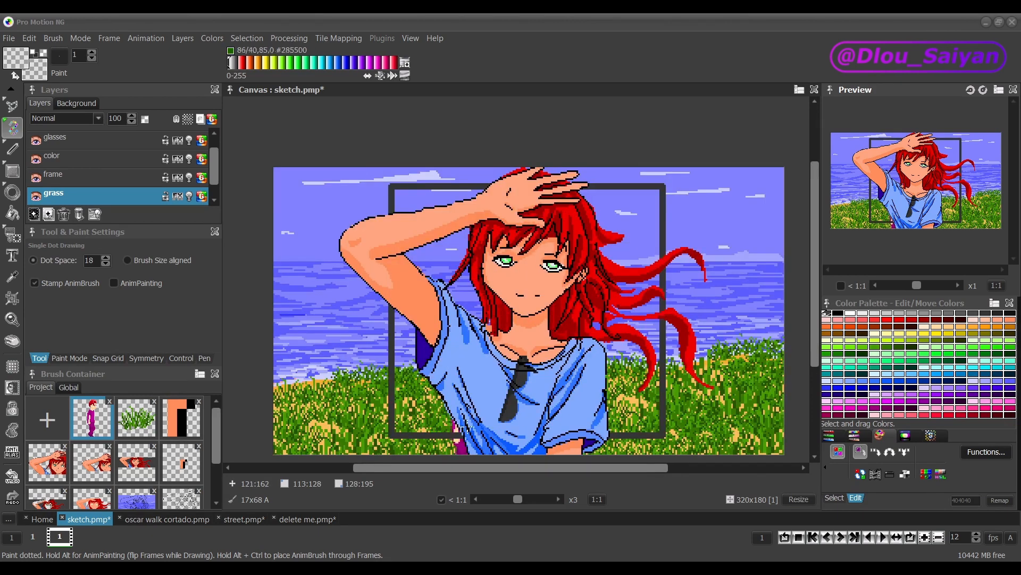
pyautogui.moveTo(387, 469); pyautogui.dragTo(399, 469)
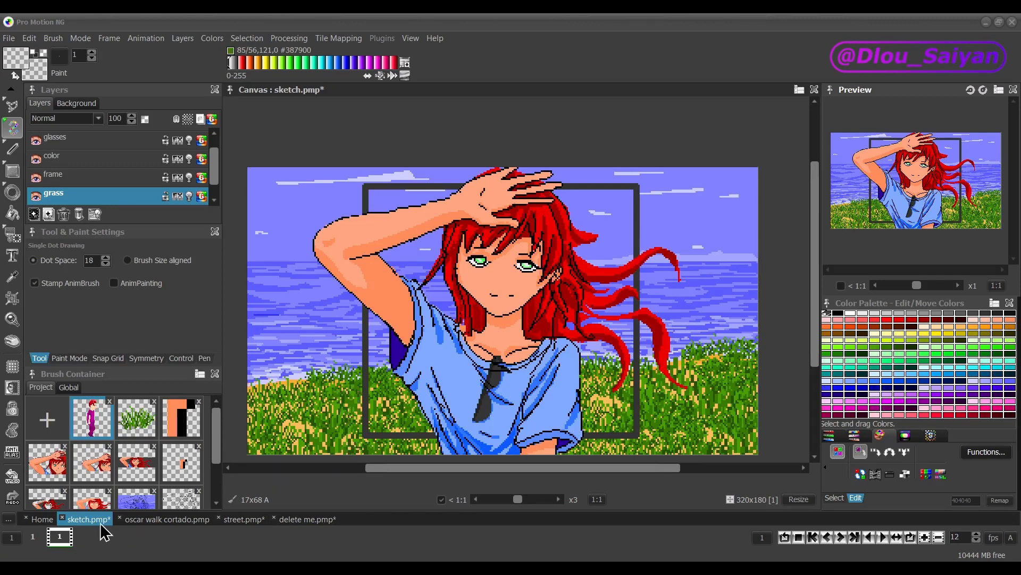
# - Switch to street.pmp, hide the character, van and graffiti layers in front of the blue wall, and select the wall layer
pyautogui.click(149, 520)
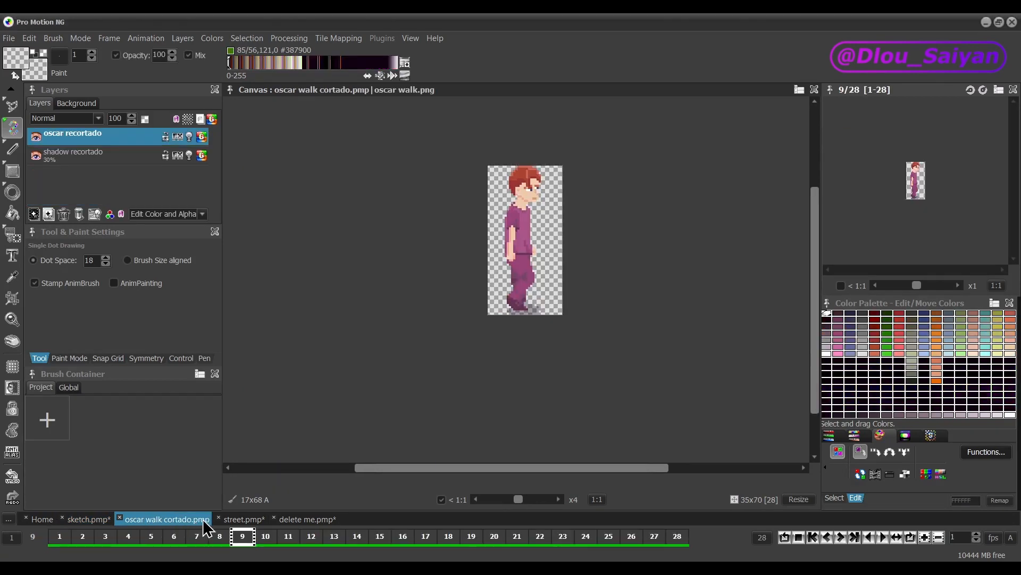
pyautogui.click(243, 519)
pyautogui.moveTo(456, 469); pyautogui.dragTo(388, 468)
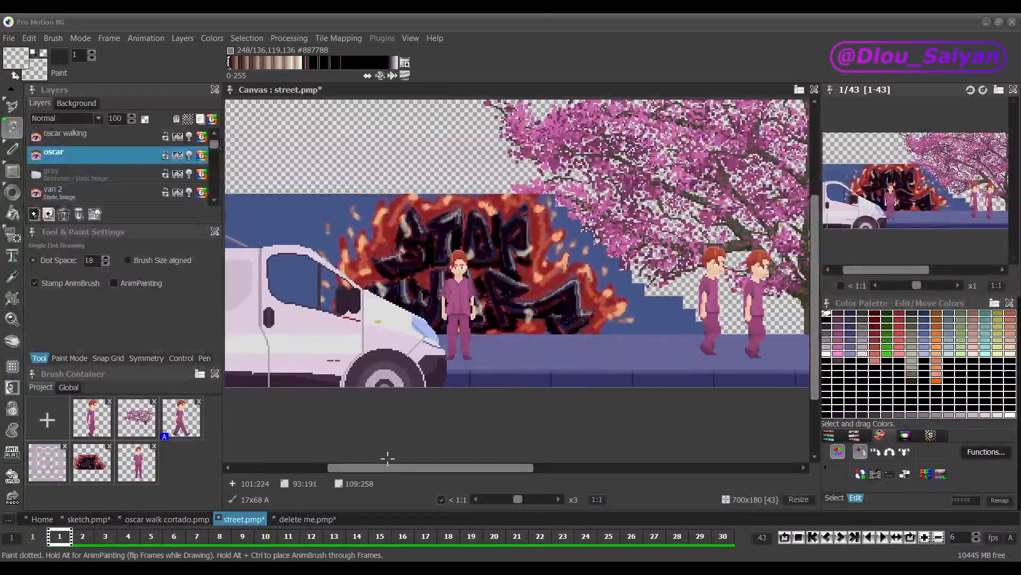
pyautogui.scroll(1, 447, 420)
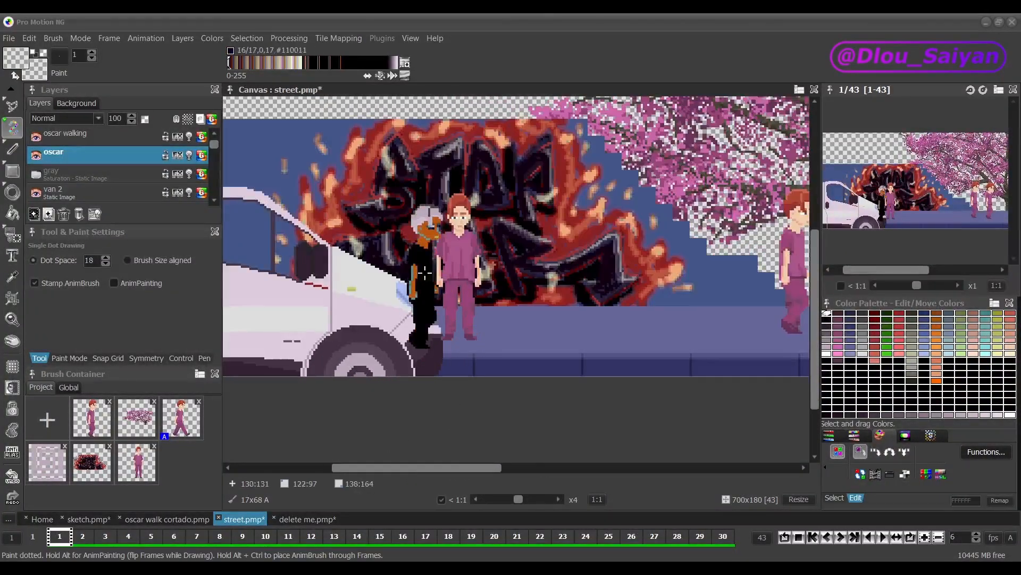
pyautogui.moveTo(36, 137); pyautogui.dragTo(37, 204)
pyautogui.moveTo(395, 470); pyautogui.dragTo(356, 468)
pyautogui.scroll(-3, 63, 186)
pyautogui.click(36, 175)
pyautogui.click(74, 197)
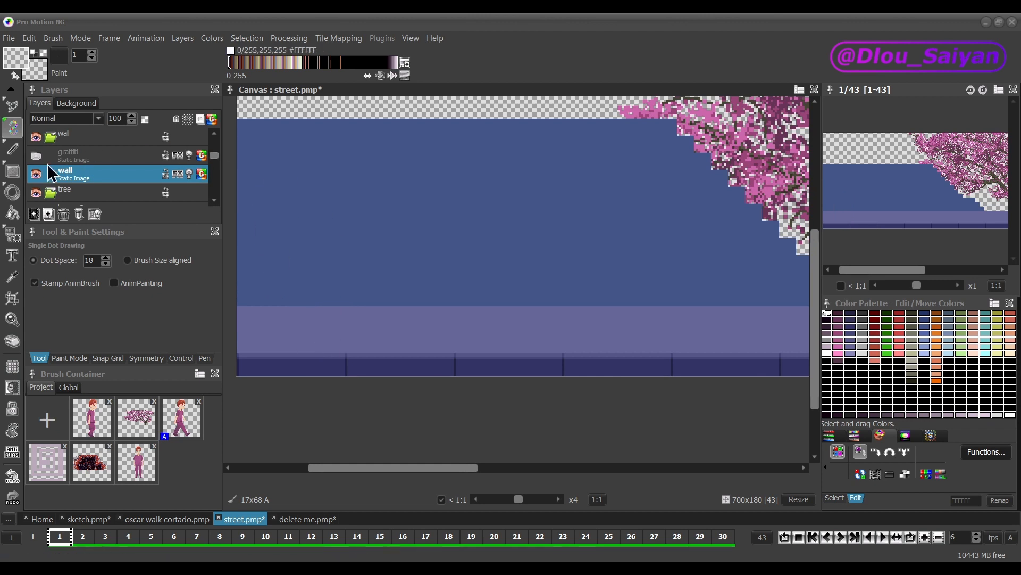
# - Add a new animation layer above the wall layer and name it "brick"
pyautogui.click(33, 213)
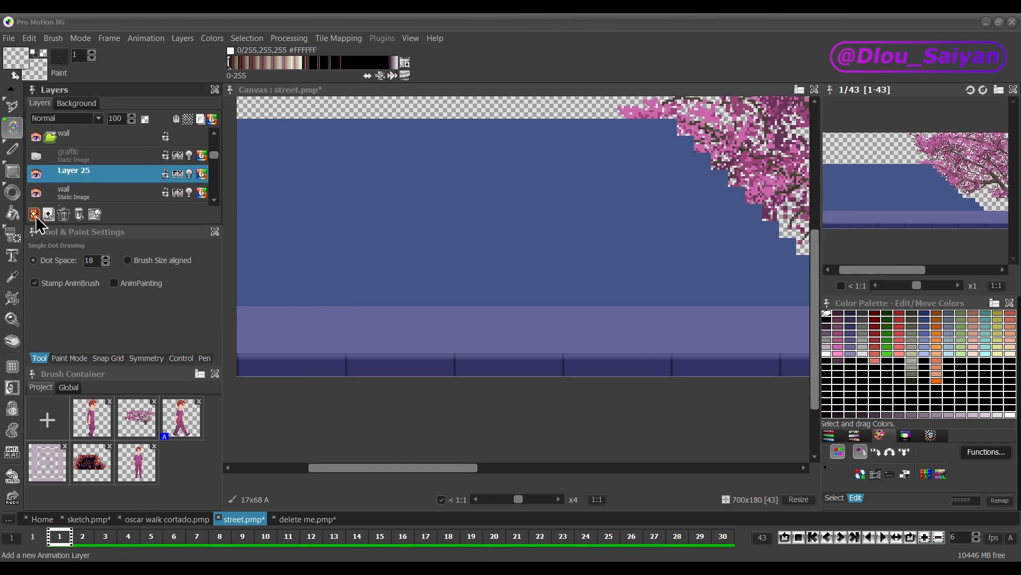
pyautogui.doubleClick(97, 181)
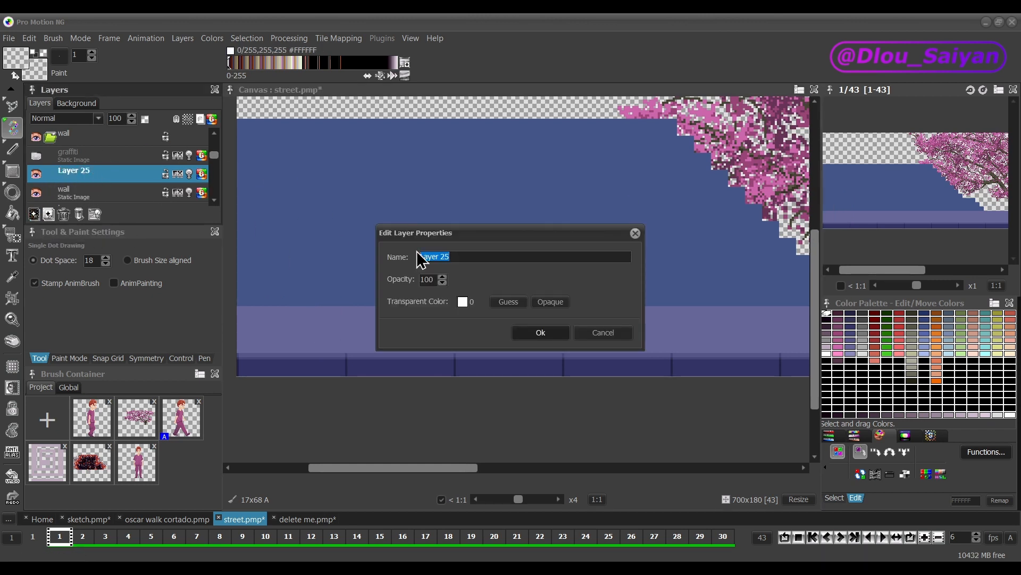
pyautogui.write('brick')
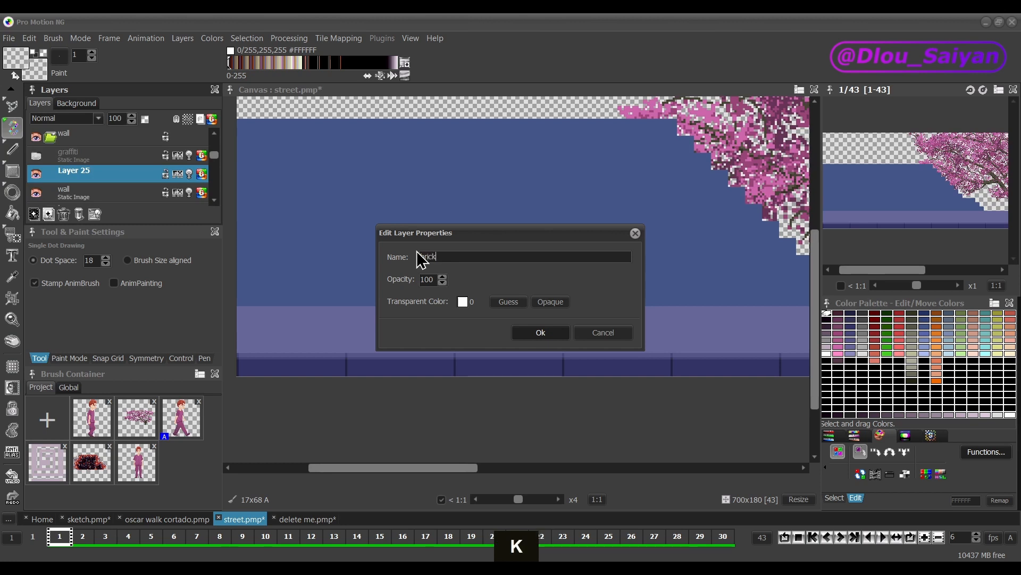
pyautogui.press('Return')
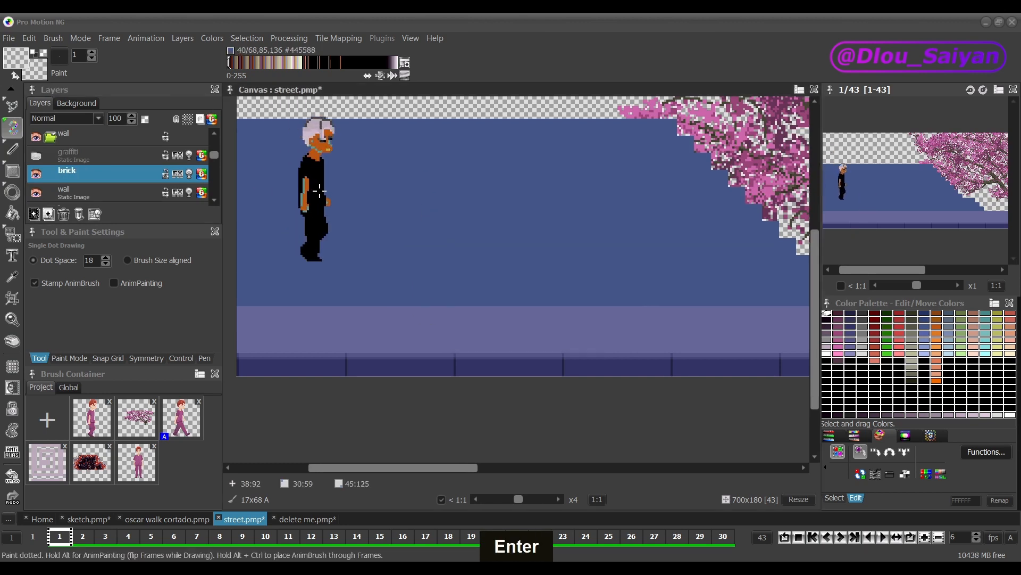
# - Reset the brush to 1x1 and draw a striped dark olive brick with dark blue mortar at the wall's lower-left corner
pyautogui.press('.')
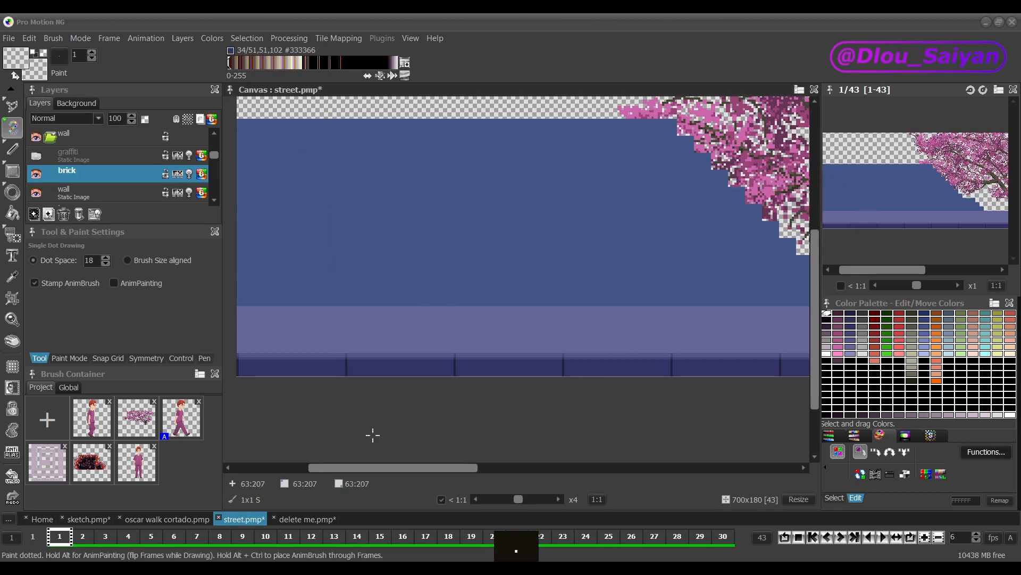
pyautogui.moveTo(378, 468); pyautogui.dragTo(365, 469)
pyautogui.scroll(1, 299, 302)
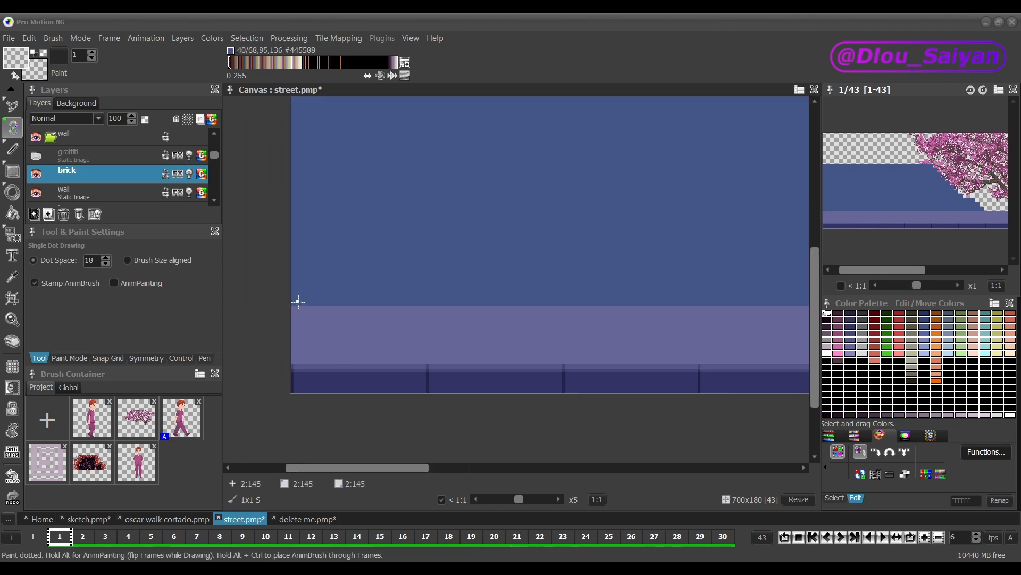
pyautogui.scroll(5, 299, 301)
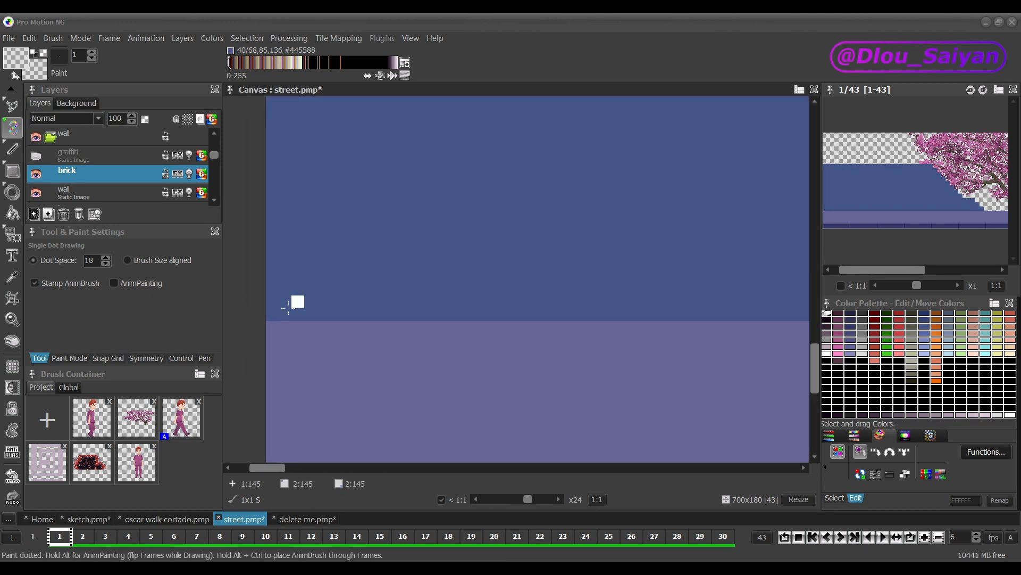
pyautogui.click(835, 498)
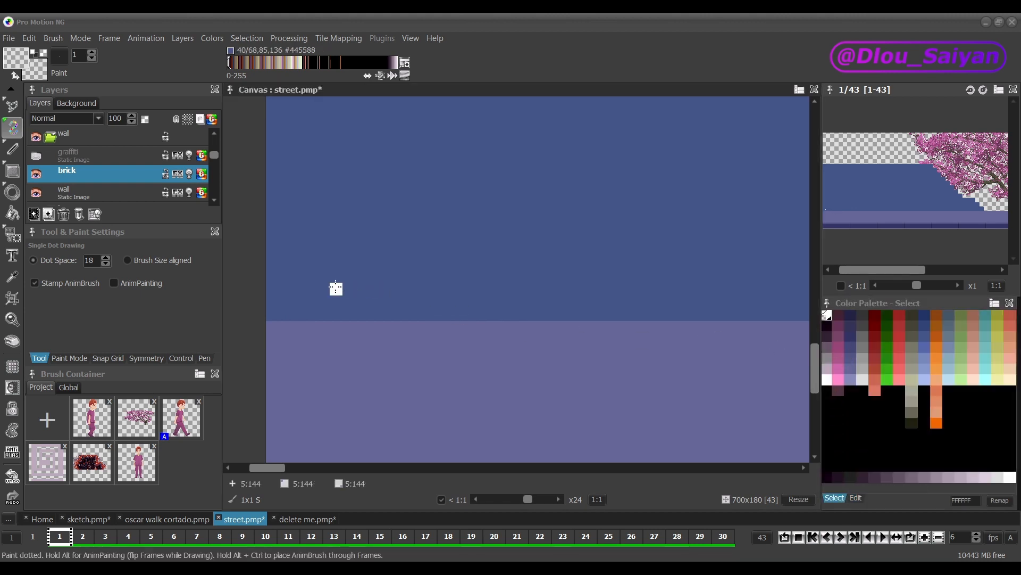
pyautogui.keyDown('ctrl'); pyautogui.click(340, 273); pyautogui.keyUp('ctrl')
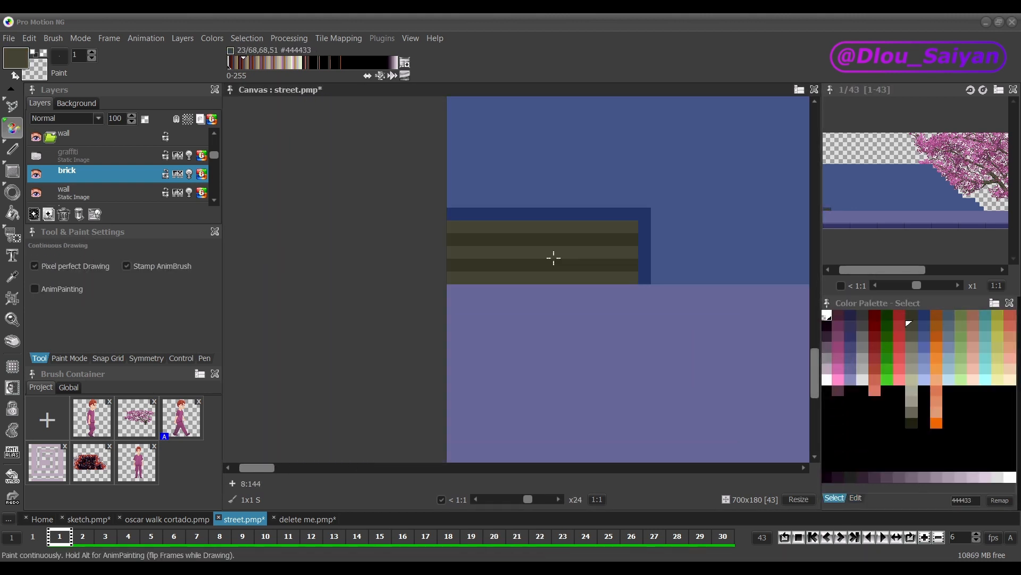
# - Grab the single brick with its mortar as a 16x6 brush and store it in the project's brush container
pyautogui.scroll(-2, 574, 256)
pyautogui.scroll(2, 547, 256)
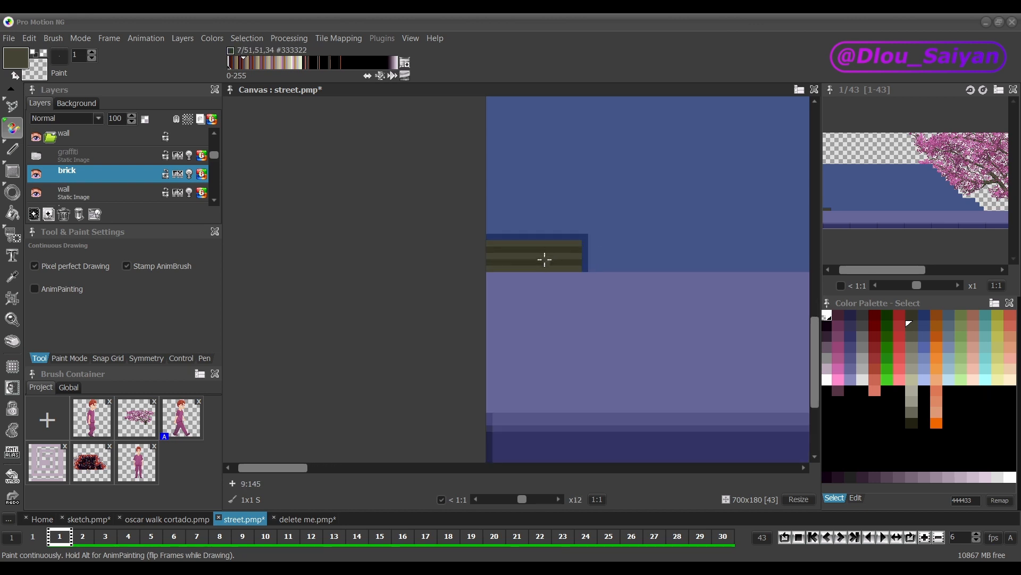
pyautogui.press('b')
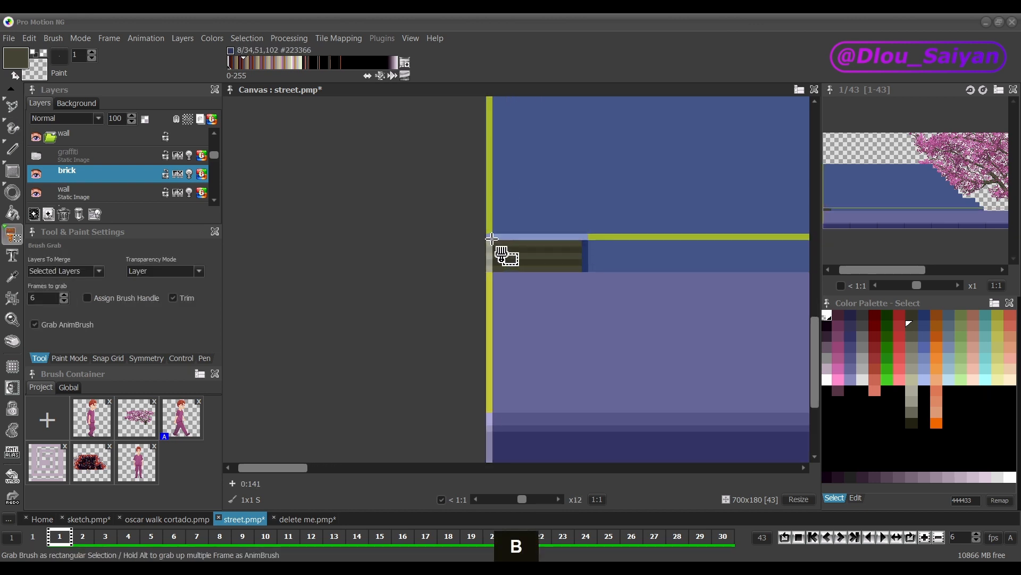
pyautogui.moveTo(492, 238); pyautogui.dragTo(597, 279)
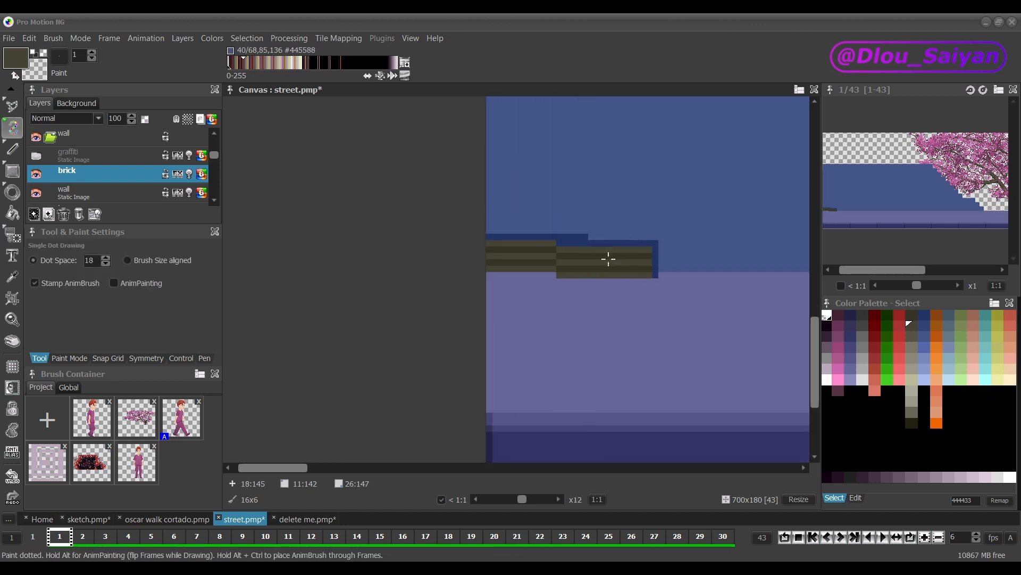
pyautogui.click(45, 412)
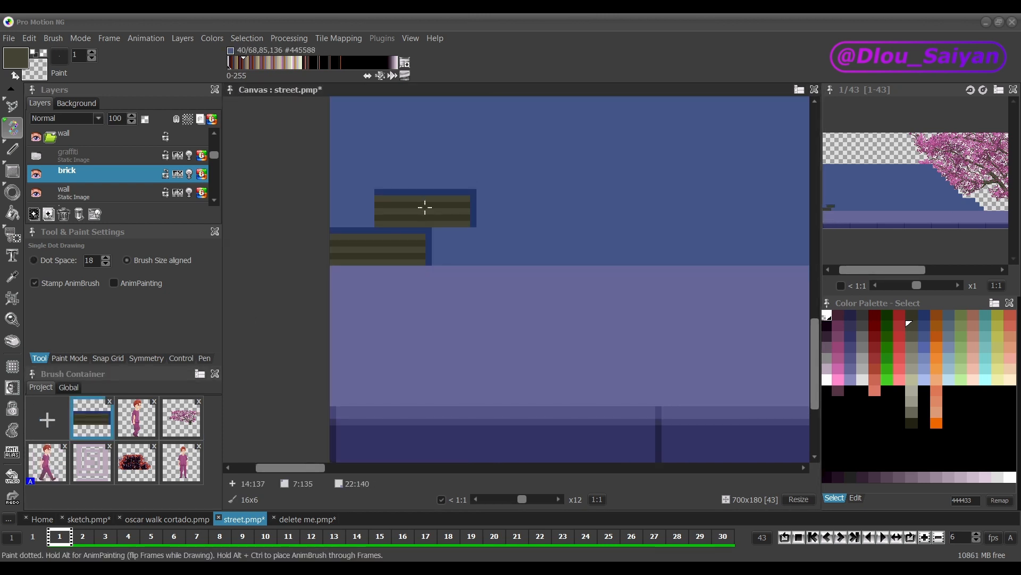
# - Stamp an offset second brick row above the first and store the repeating two-row pattern as a 16x12 brush
pyautogui.click(425, 207)
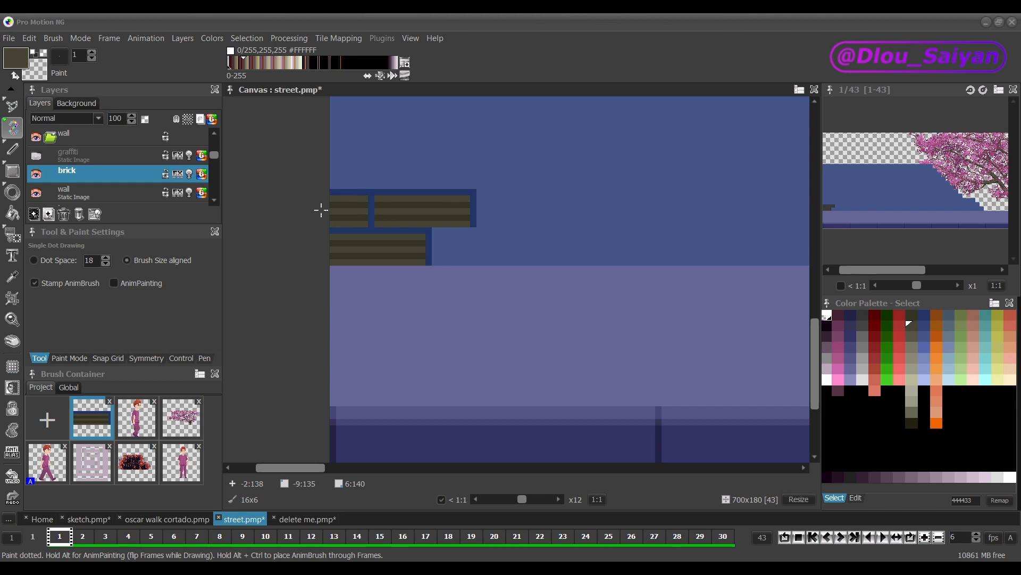
pyautogui.press('b')
pyautogui.press('b')
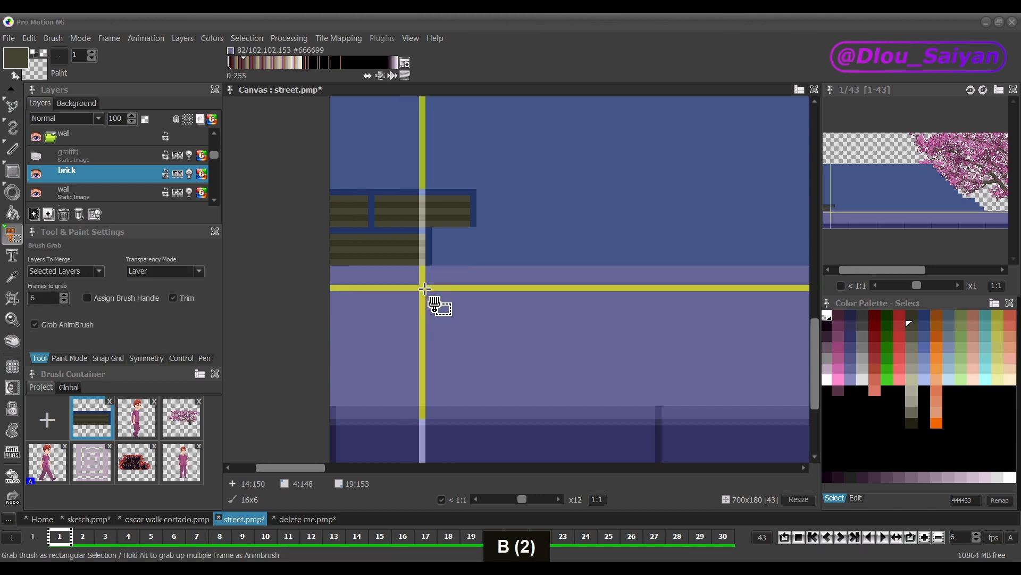
pyautogui.moveTo(428, 262); pyautogui.dragTo(332, 194)
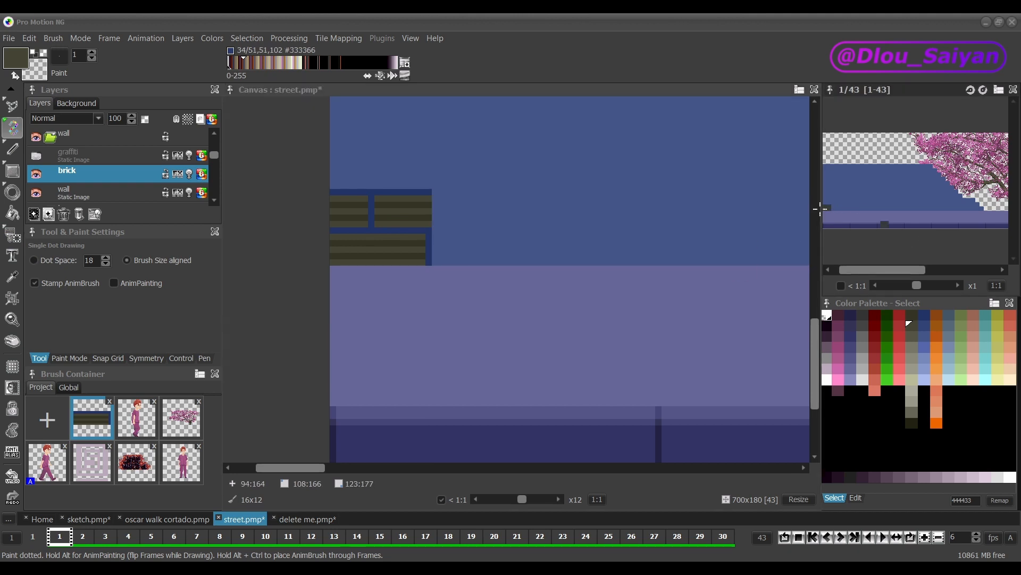
pyautogui.click(65, 430)
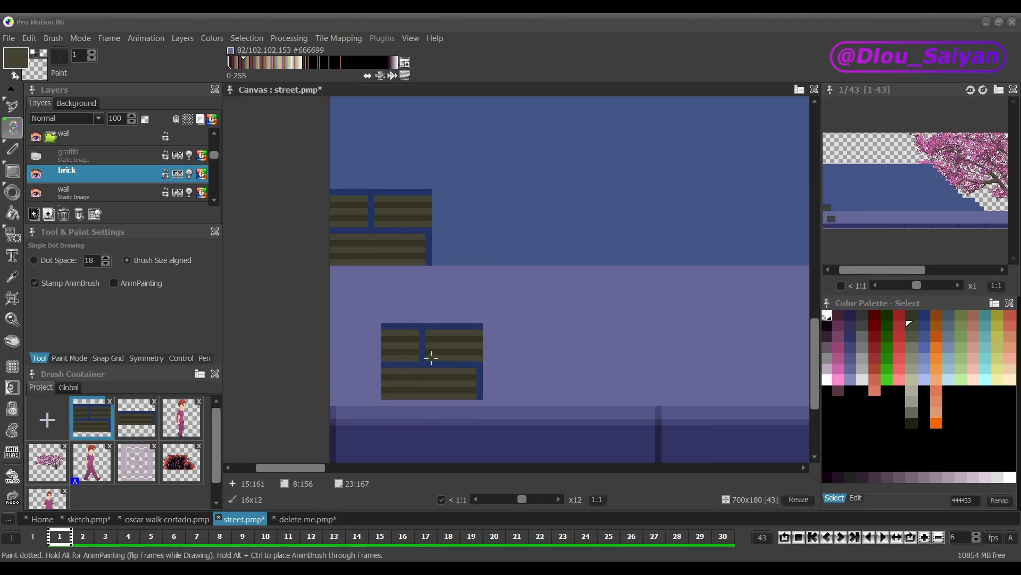
# - Paint the left part of the wall with the 16x12 brick pattern, using brush size aligned dot spacing
pyautogui.scroll(-2, 429, 354)
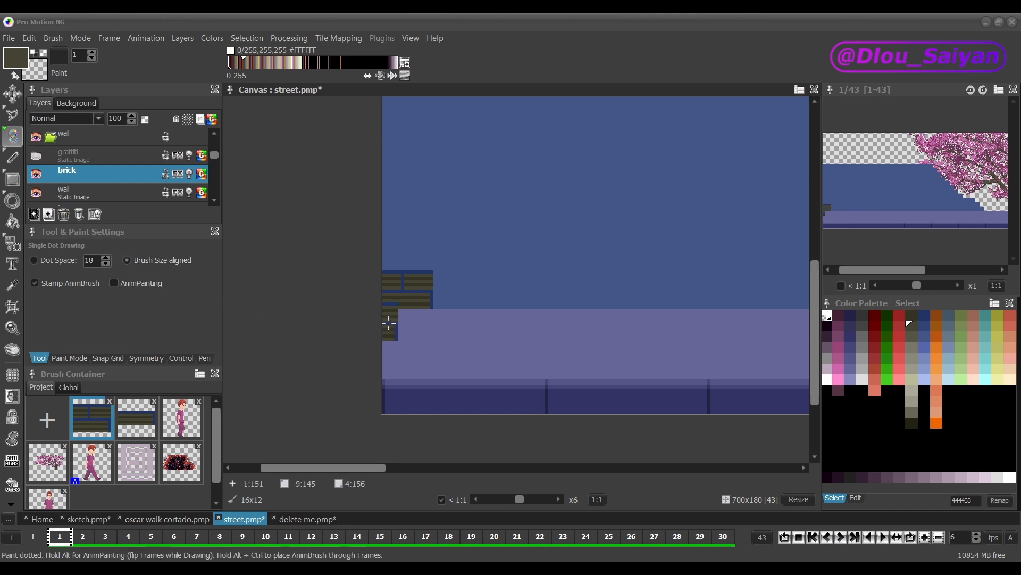
pyautogui.click(464, 290)
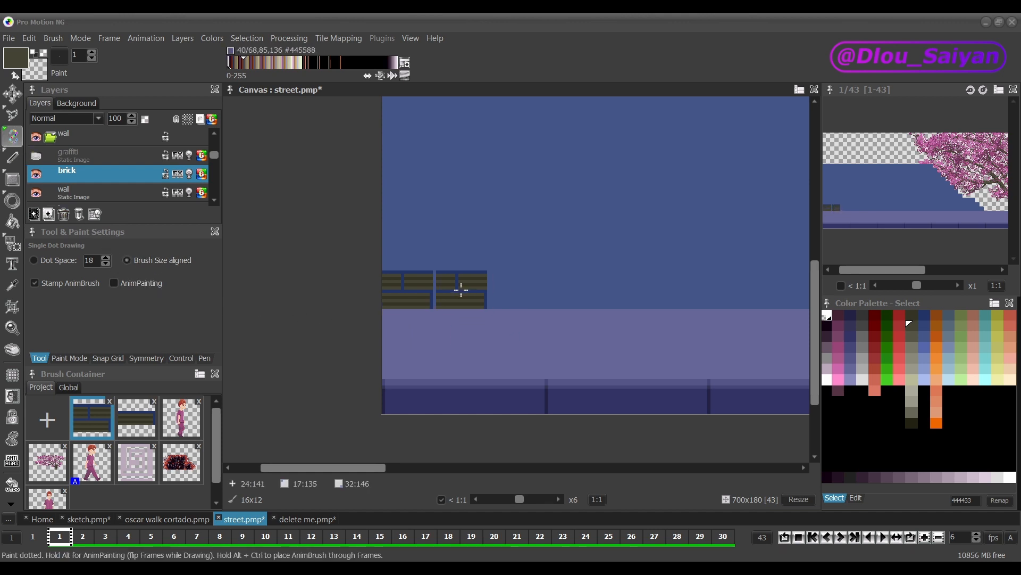
pyautogui.moveTo(469, 290)
pyautogui.mouseDown()
pyautogui.moveTo(662, 283)
pyautogui.moveTo(705, 267)
pyautogui.moveTo(666, 251)
pyautogui.moveTo(522, 260)
pyautogui.moveTo(423, 250)
pyautogui.moveTo(417, 219)
pyautogui.moveTo(754, 196)
pyautogui.moveTo(739, 182)
pyautogui.moveTo(397, 182)
pyautogui.moveTo(402, 156)
pyautogui.moveTo(709, 134)
pyautogui.moveTo(718, 124)
pyautogui.moveTo(690, 103)
pyautogui.moveTo(383, 110)
pyautogui.mouseUp()
pyautogui.scroll(3, 620, 216)
# - Extend the brick pattern across the rest of the wall to its stepped edge beside the cherry tree
pyautogui.scroll(-6, 637, 225)
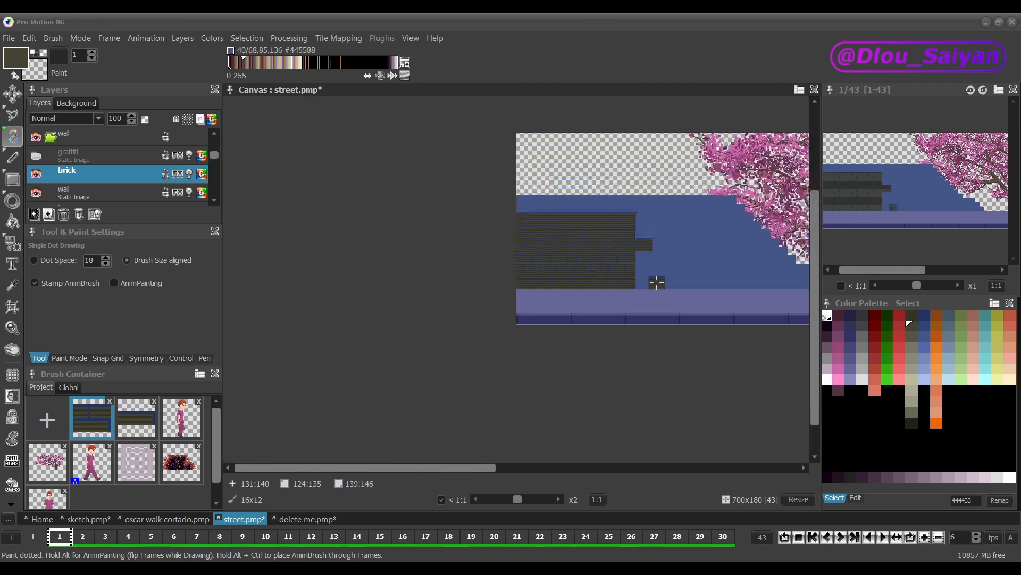
pyautogui.moveTo(467, 468); pyautogui.dragTo(526, 470)
pyautogui.scroll(3, 521, 283)
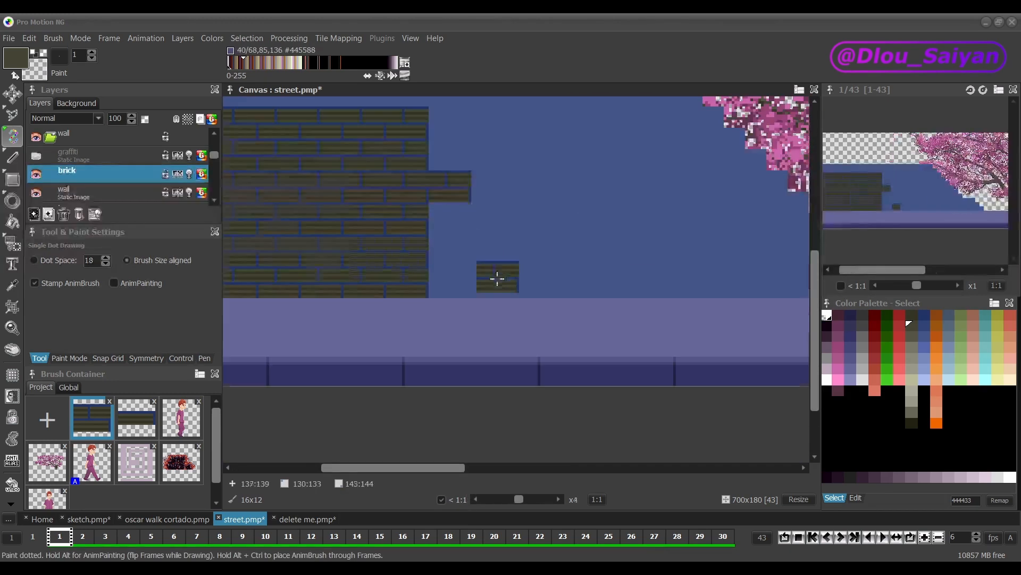
pyautogui.moveTo(449, 282)
pyautogui.mouseDown()
pyautogui.moveTo(457, 120)
pyautogui.moveTo(512, 177)
pyautogui.moveTo(493, 253)
pyautogui.moveTo(546, 258)
pyautogui.moveTo(490, 289)
pyautogui.moveTo(629, 278)
pyautogui.moveTo(651, 237)
pyautogui.moveTo(456, 212)
pyautogui.moveTo(595, 144)
pyautogui.moveTo(609, 119)
pyautogui.moveTo(639, 234)
pyautogui.moveTo(600, 168)
pyautogui.moveTo(642, 160)
pyautogui.moveTo(648, 141)
pyautogui.moveTo(701, 158)
pyautogui.moveTo(778, 220)
pyautogui.moveTo(795, 272)
pyautogui.moveTo(720, 281)
pyautogui.moveTo(705, 236)
pyautogui.moveTo(711, 172)
pyautogui.moveTo(750, 251)
pyautogui.mouseUp()
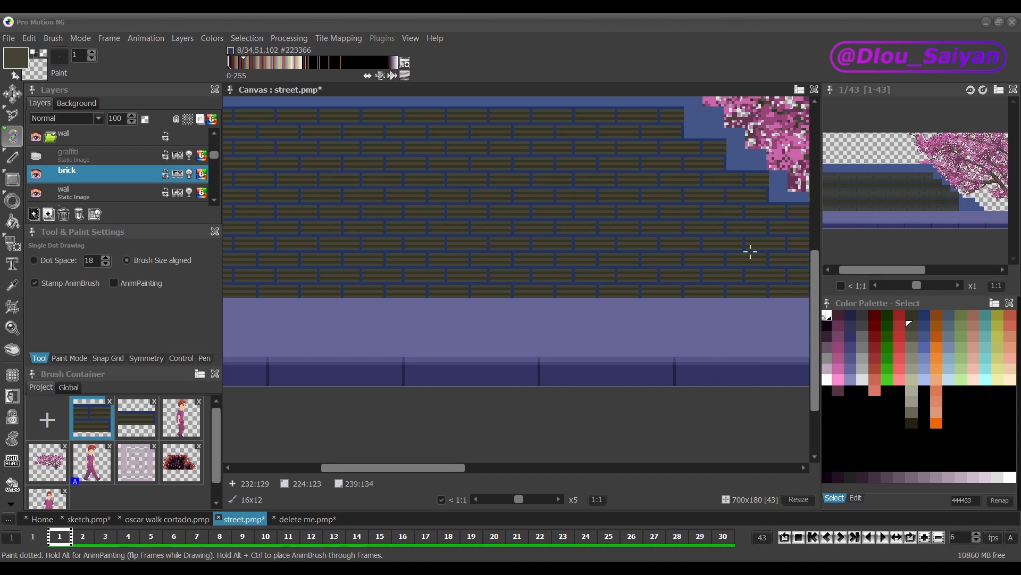
pyautogui.moveTo(353, 467); pyautogui.dragTo(418, 467)
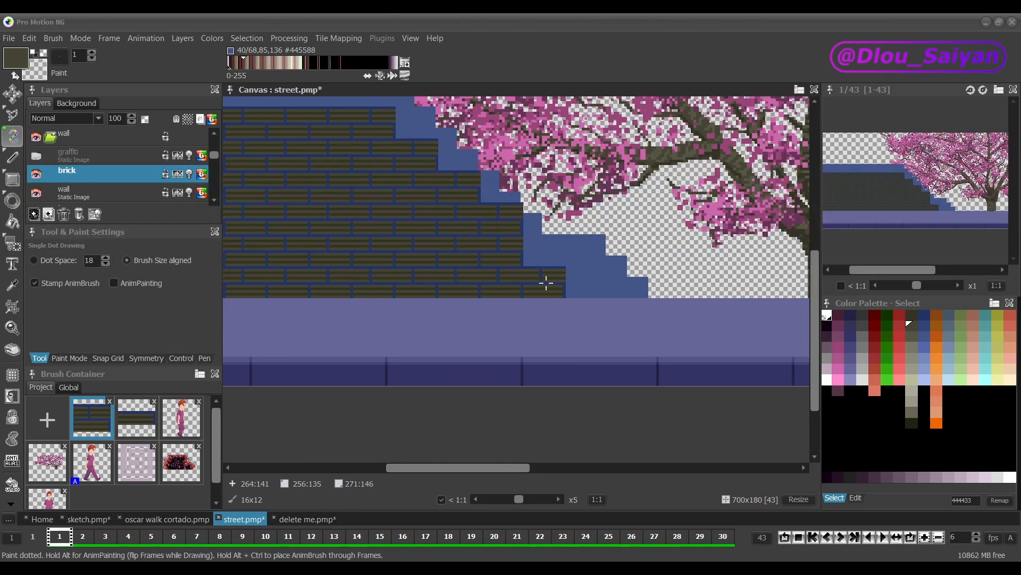
pyautogui.moveTo(557, 283)
pyautogui.mouseDown()
pyautogui.moveTo(624, 278)
pyautogui.moveTo(522, 232)
pyautogui.mouseUp()
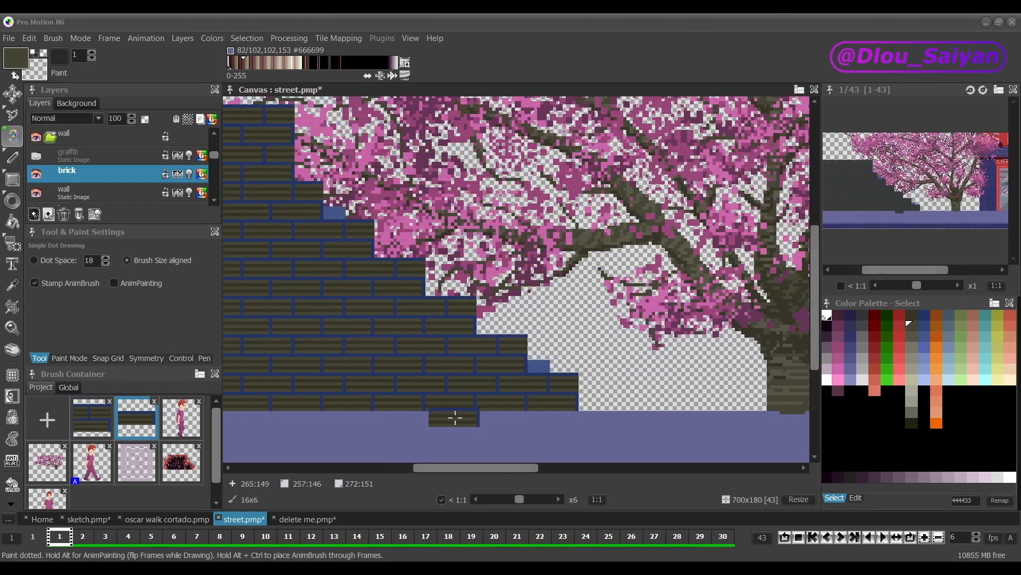
# - Select the stored 16x12 two-row brick brush and inspect the tiled wall from its stepped edge to its far end
pyautogui.scroll(3, 454, 417)
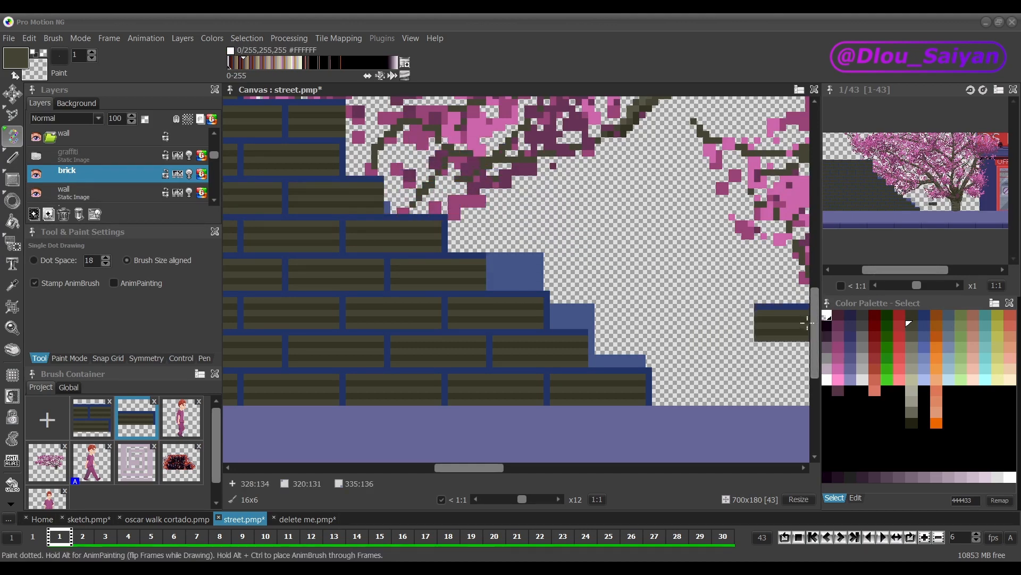
pyautogui.moveTo(817, 326); pyautogui.dragTo(817, 295)
pyautogui.scroll(-4, 392, 281)
pyautogui.click(99, 419)
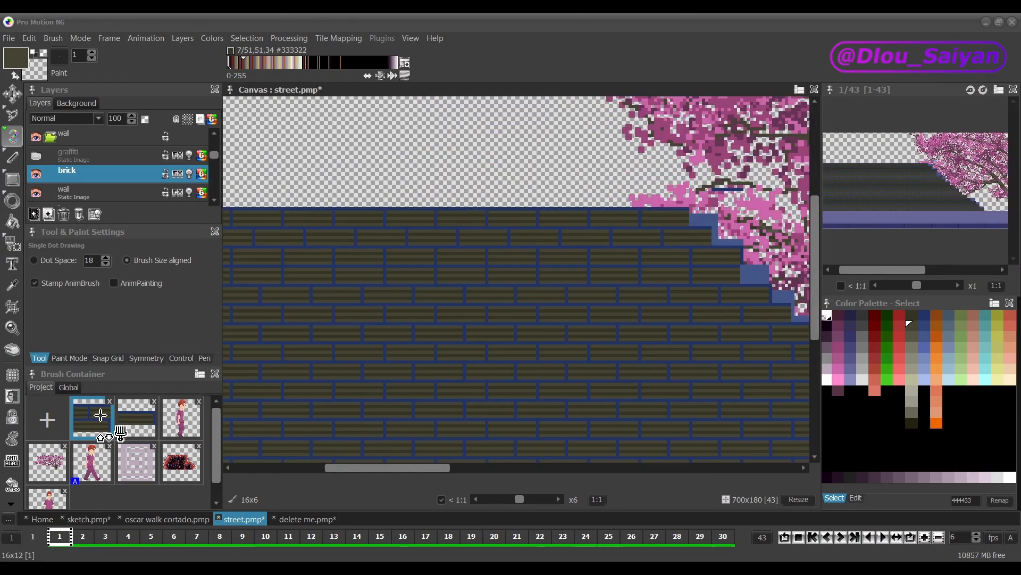
pyautogui.scroll(-3, 468, 431)
pyautogui.moveTo(388, 468); pyautogui.dragTo(379, 468)
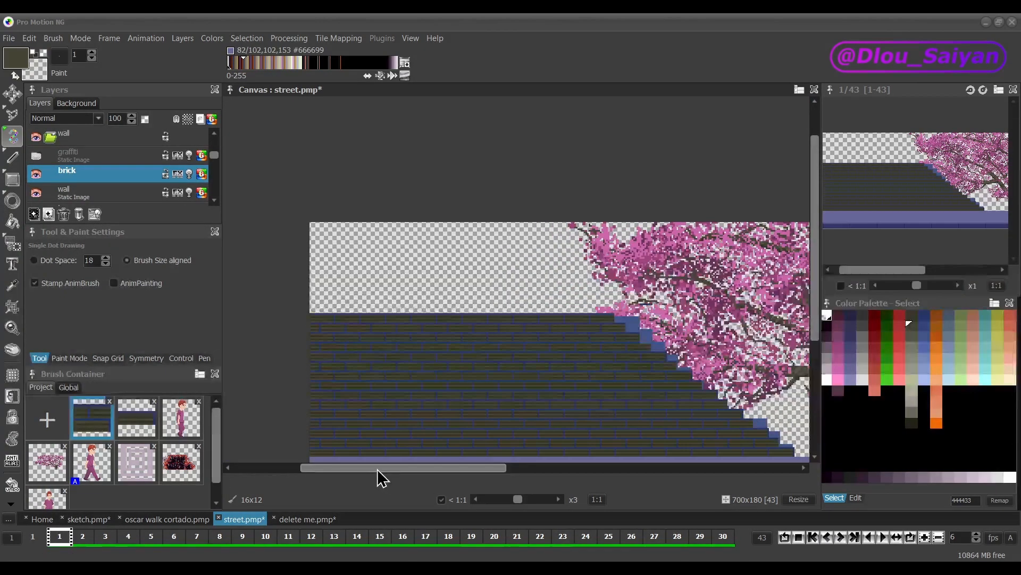
pyautogui.moveTo(818, 297); pyautogui.dragTo(818, 313)
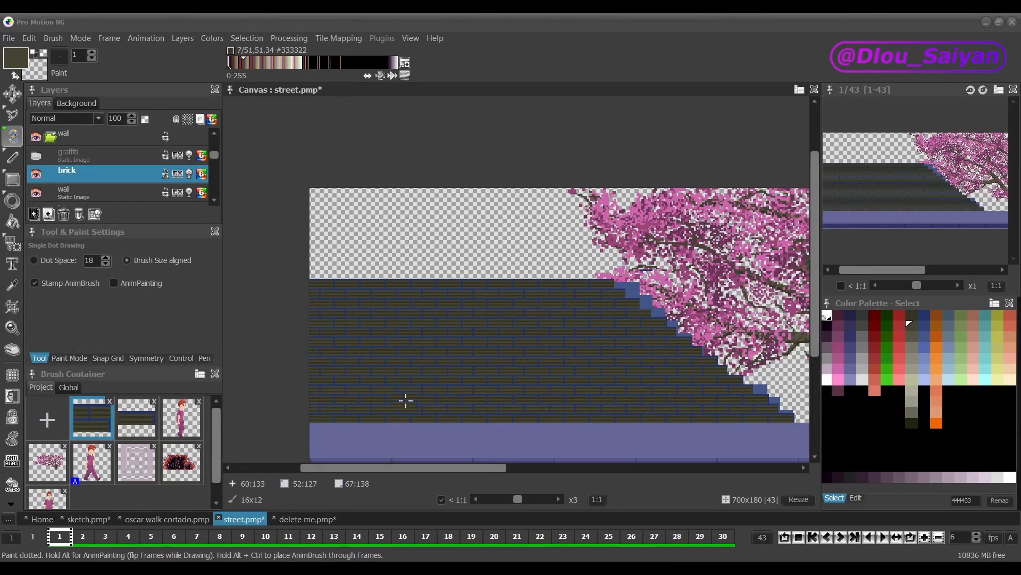
pyautogui.scroll(2, 405, 400)
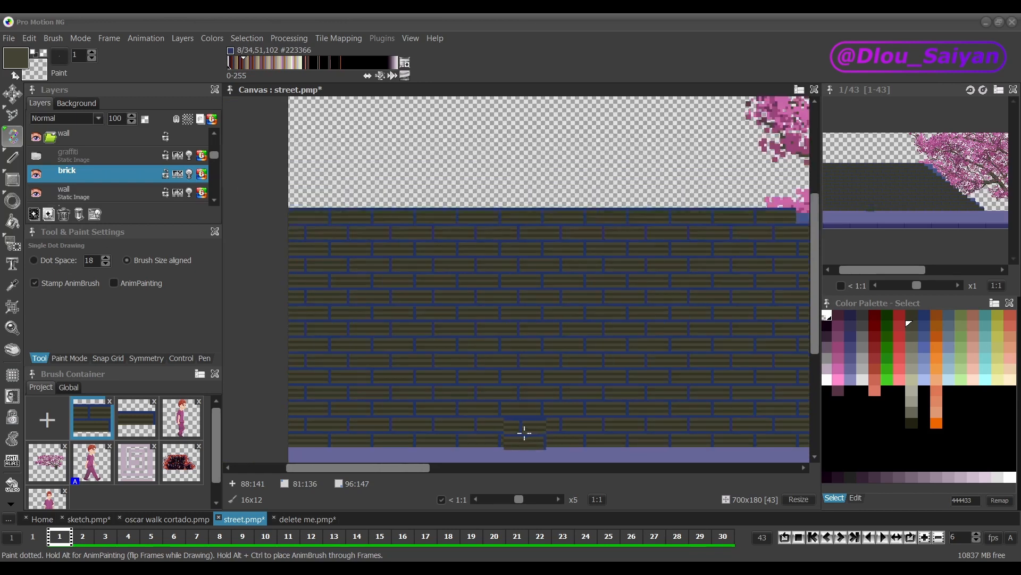
pyautogui.moveTo(361, 475)
pyautogui.mouseDown()
pyautogui.moveTo(449, 474)
pyautogui.moveTo(365, 478)
pyautogui.moveTo(373, 474)
pyautogui.mouseUp()
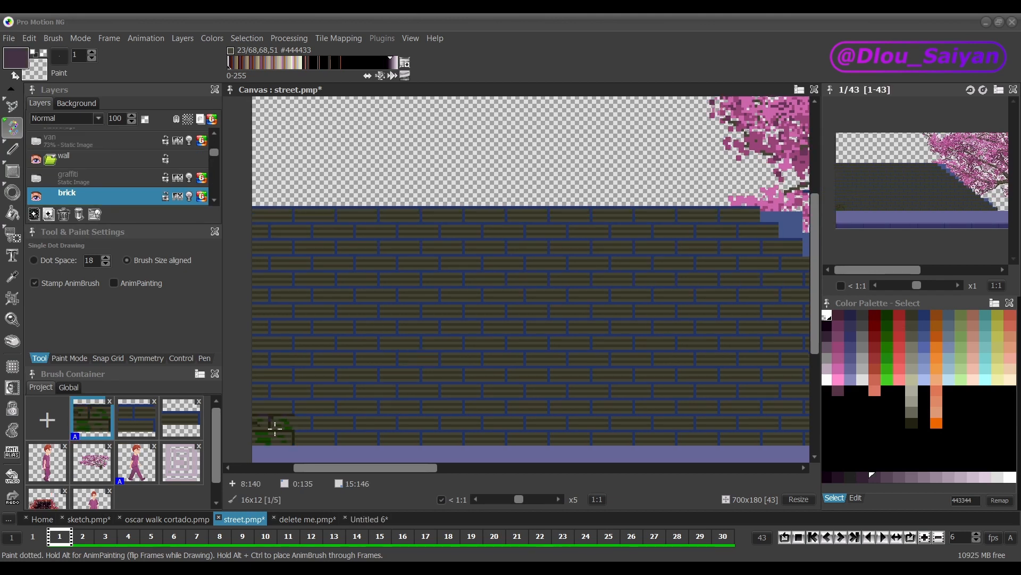
# - Paint the 16x12 five-frame mossy brick AnimBrush in rows over the lower and middle wall, using brush size aligned spacing
pyautogui.moveTo(315, 429)
pyautogui.mouseDown()
pyautogui.moveTo(714, 429)
pyautogui.moveTo(730, 420)
pyautogui.moveTo(727, 398)
pyautogui.moveTo(696, 394)
pyautogui.moveTo(310, 388)
pyautogui.moveTo(276, 383)
pyautogui.moveTo(269, 362)
pyautogui.moveTo(708, 369)
pyautogui.mouseUp()
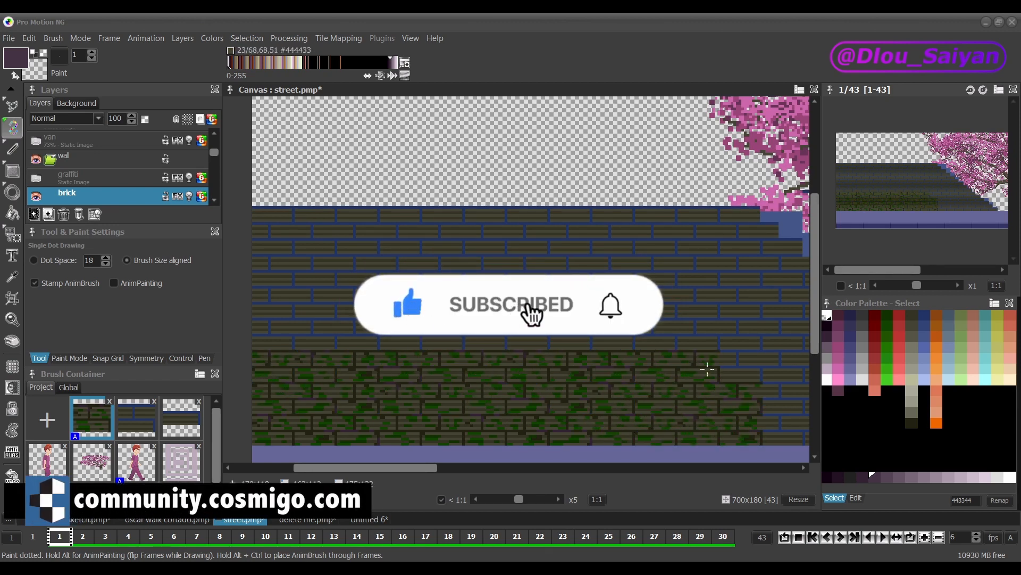
pyautogui.moveTo(685, 331)
pyautogui.mouseDown()
pyautogui.moveTo(403, 336)
pyautogui.moveTo(291, 326)
pyautogui.mouseUp()
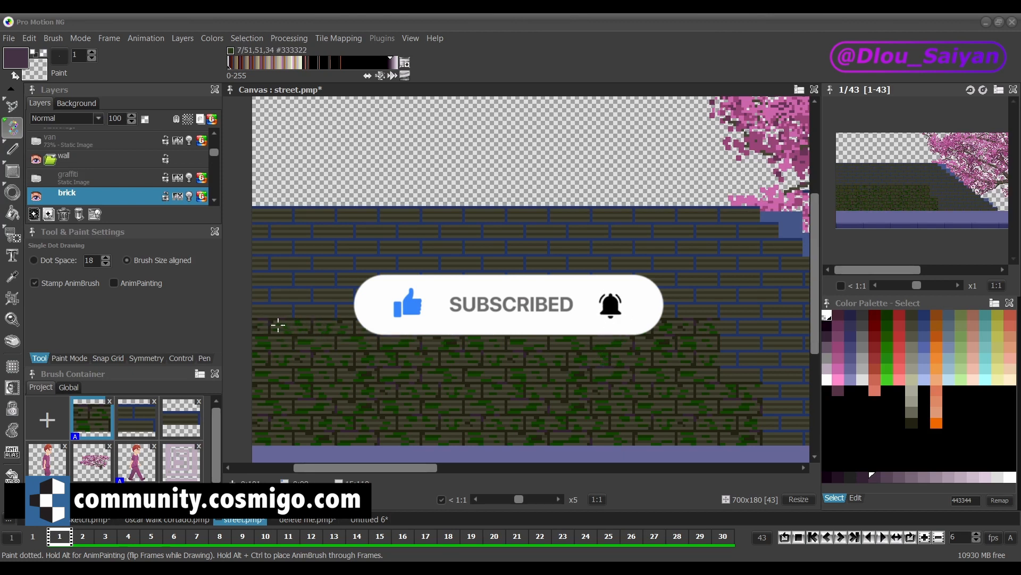
pyautogui.moveTo(612, 314)
pyautogui.mouseDown()
pyautogui.moveTo(673, 282)
pyautogui.moveTo(450, 269)
pyautogui.mouseUp()
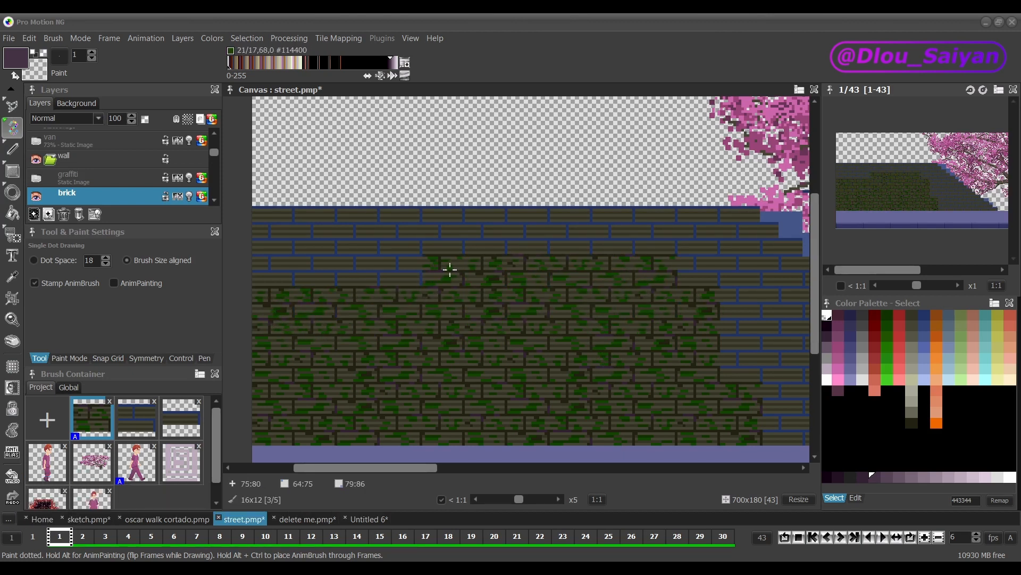